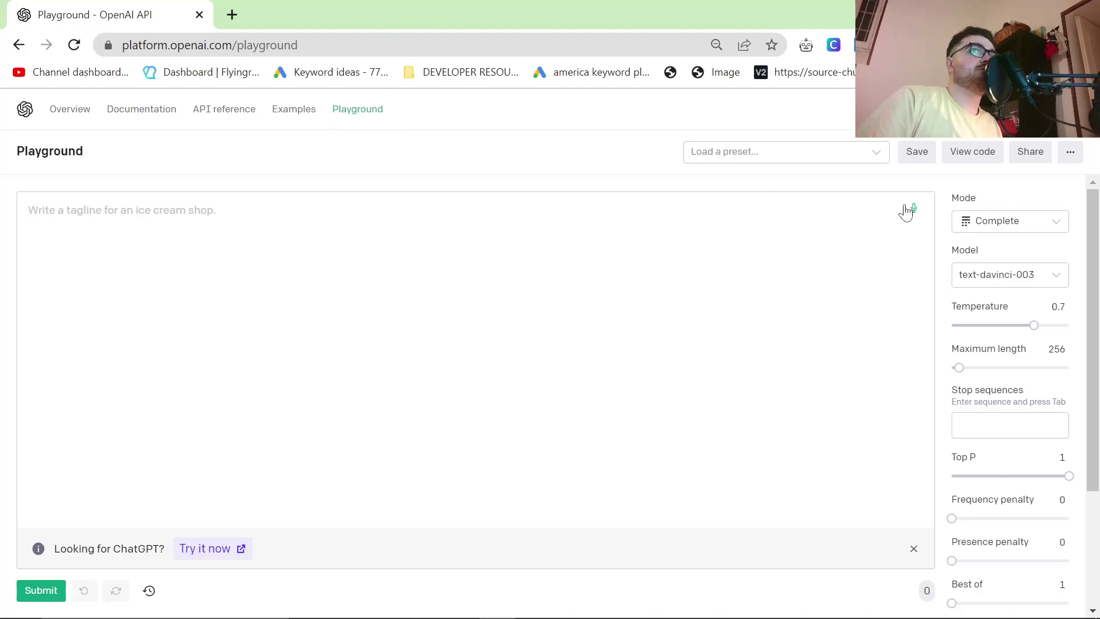
Try ChatGPT, find it disabled for users in Italy, and return to the Playground.
{"action": "left_click", "coordinate": [1028, 231]}
{"action": "left_click", "coordinate": [506, 152]}
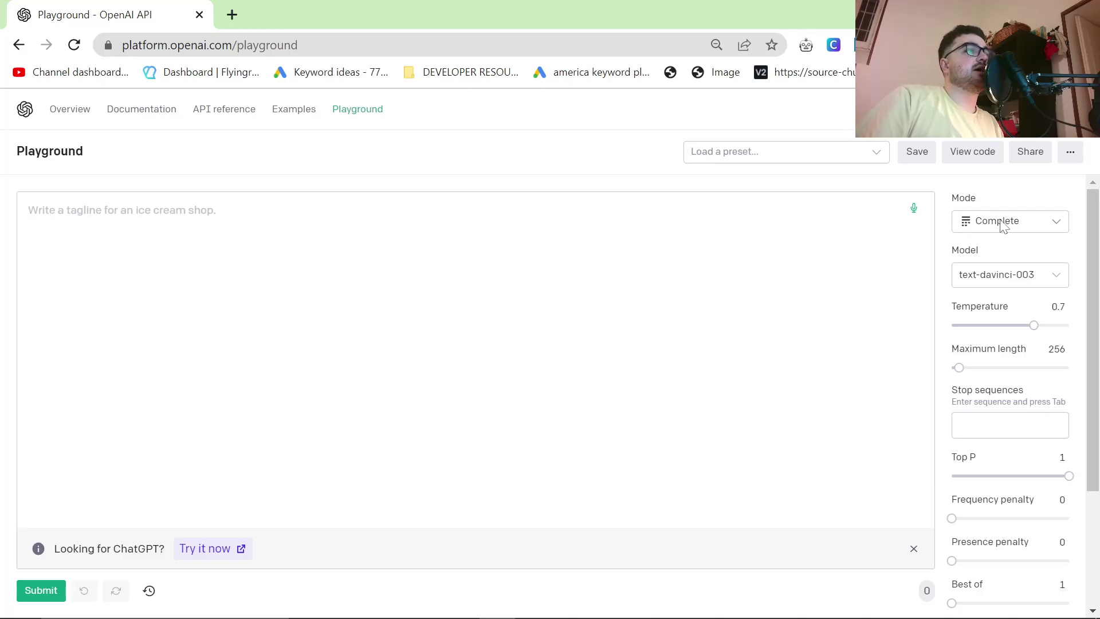
{"action": "left_click", "coordinate": [205, 549]}
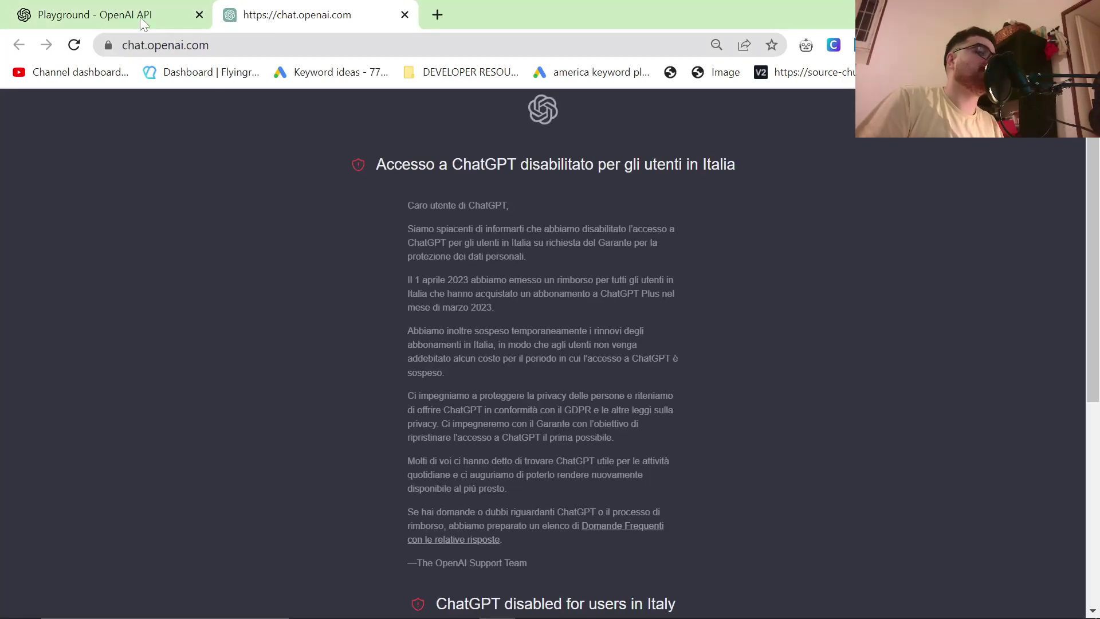
{"action": "left_click", "coordinate": [144, 18]}
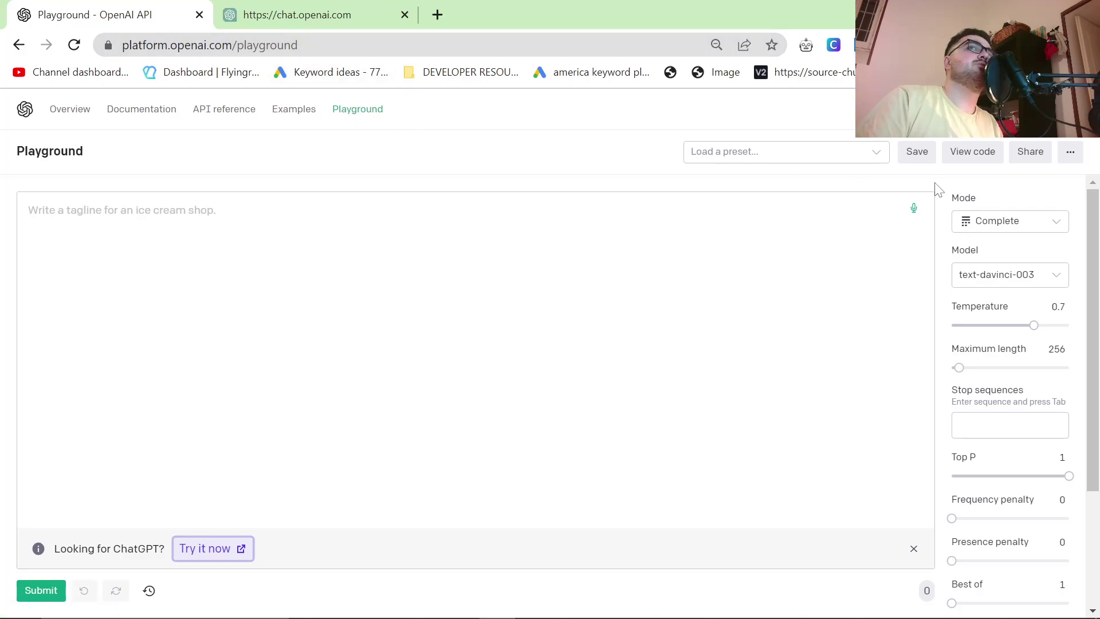
Switch the Playground to Chat mode, keeping gpt-3.5-turbo as the model.
{"action": "left_click", "coordinate": [1034, 222]}
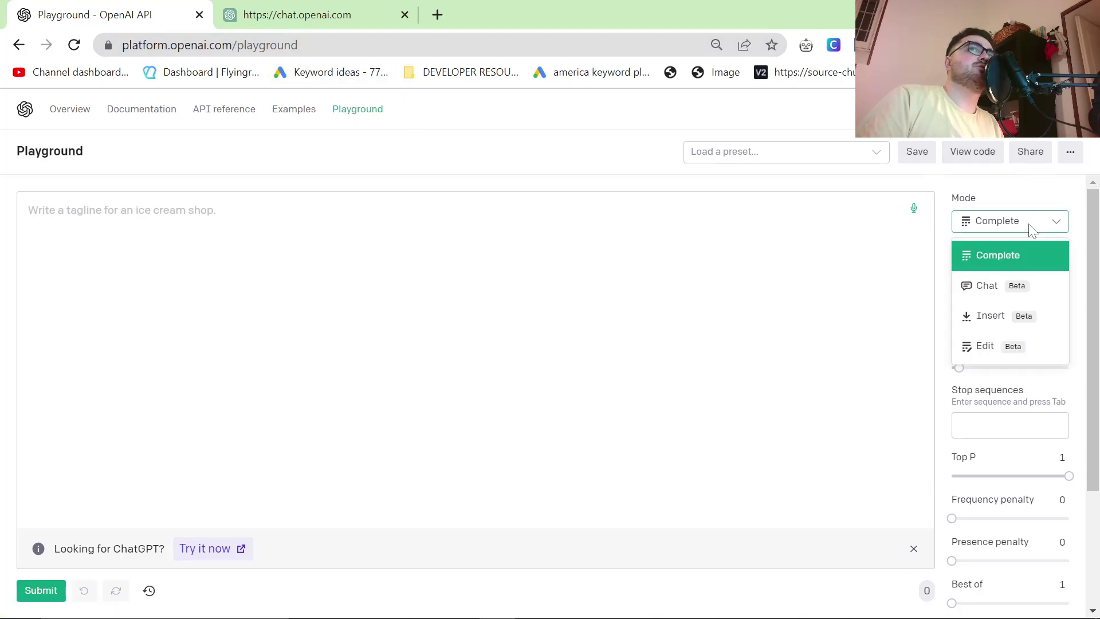
{"action": "left_click", "coordinate": [1012, 285]}
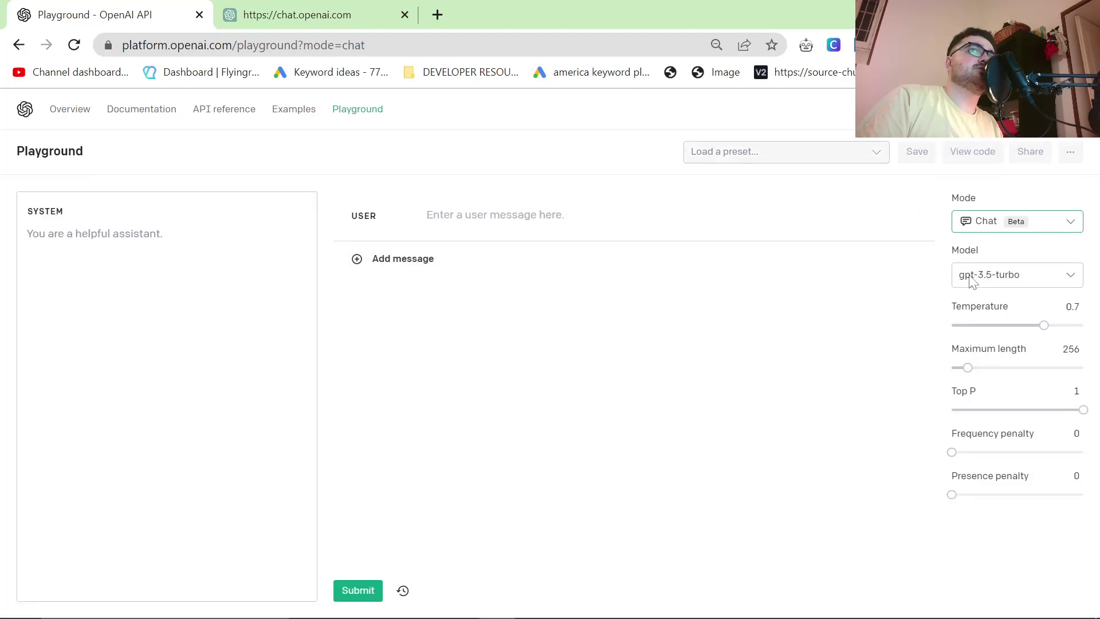
{"action": "left_click", "coordinate": [979, 279]}
{"action": "left_click", "coordinate": [995, 282]}
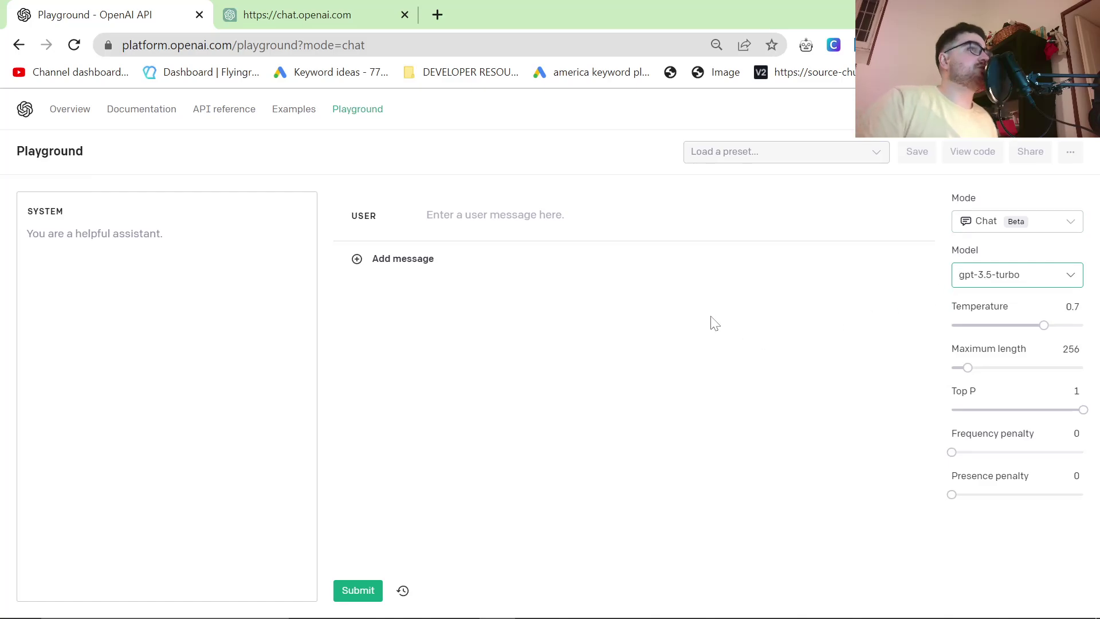
{"action": "left_click", "coordinate": [999, 269]}
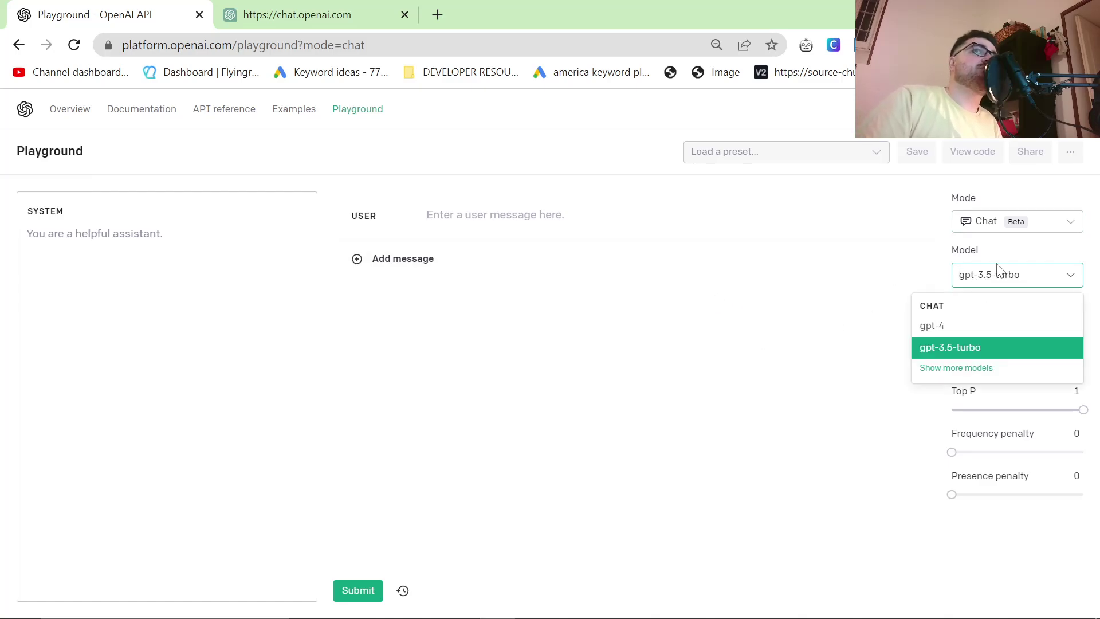
{"action": "left_click", "coordinate": [692, 334]}
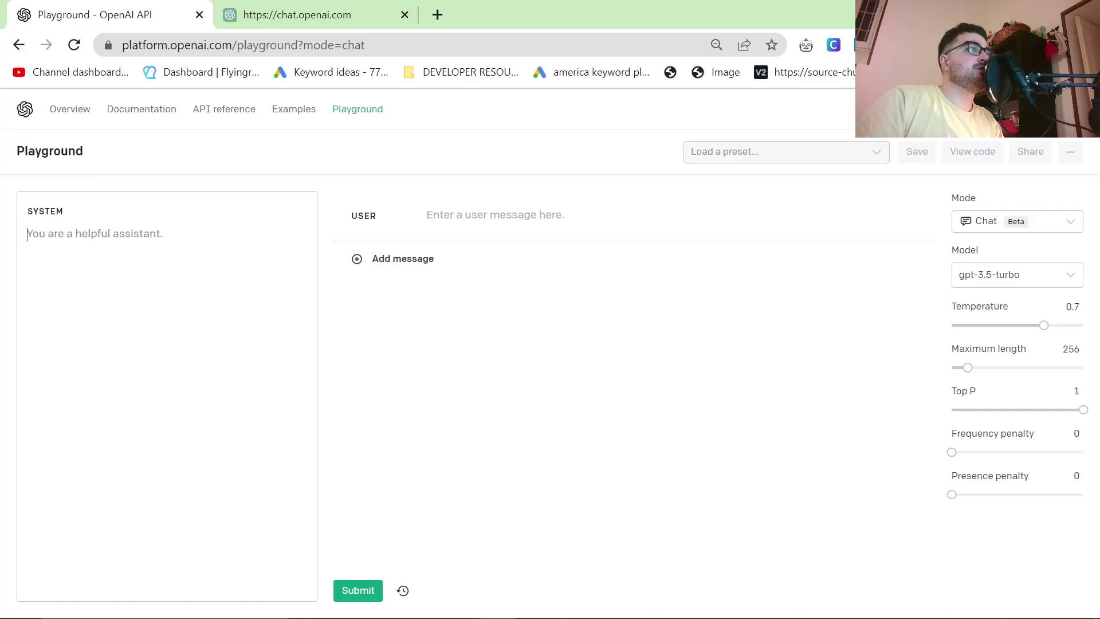
Write a system message casting the model as IsuiT.it's marketing assistant for its Italian and Neapolitan tailoring brand.
{"action": "type", "text": "You"}
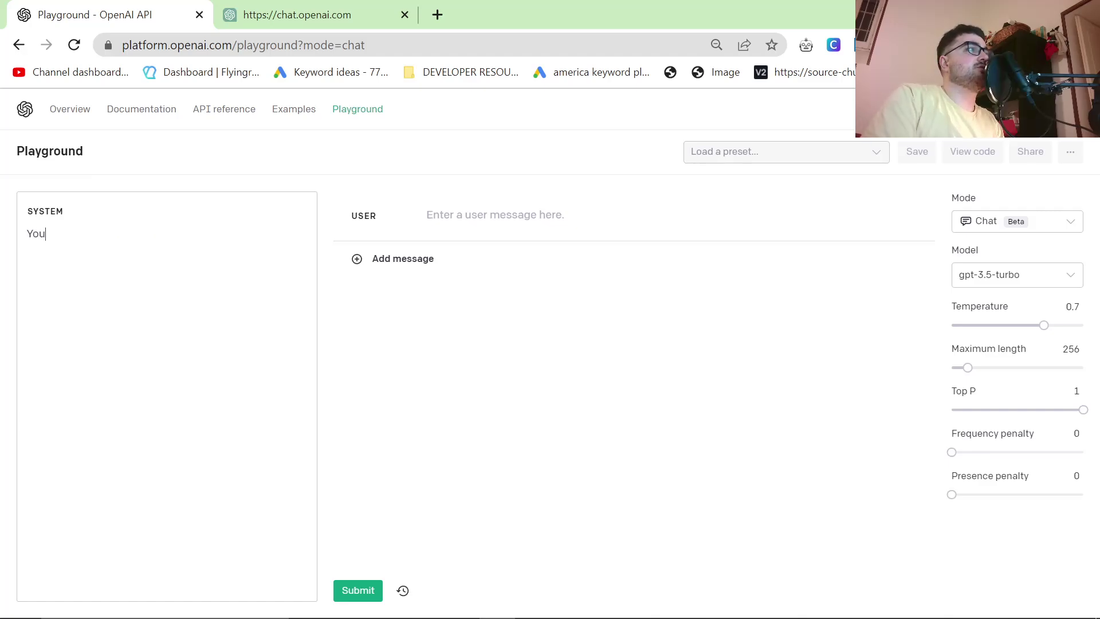
{"action": "type", "text": " are a digital mar"}
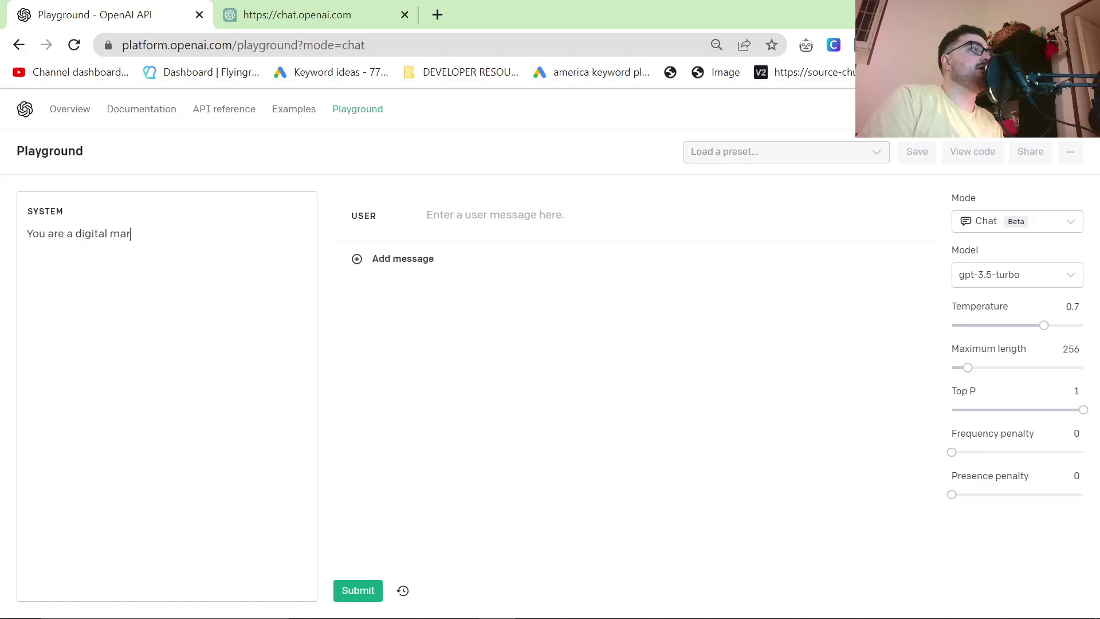
{"action": "type", "text": "keting assistant worki"}
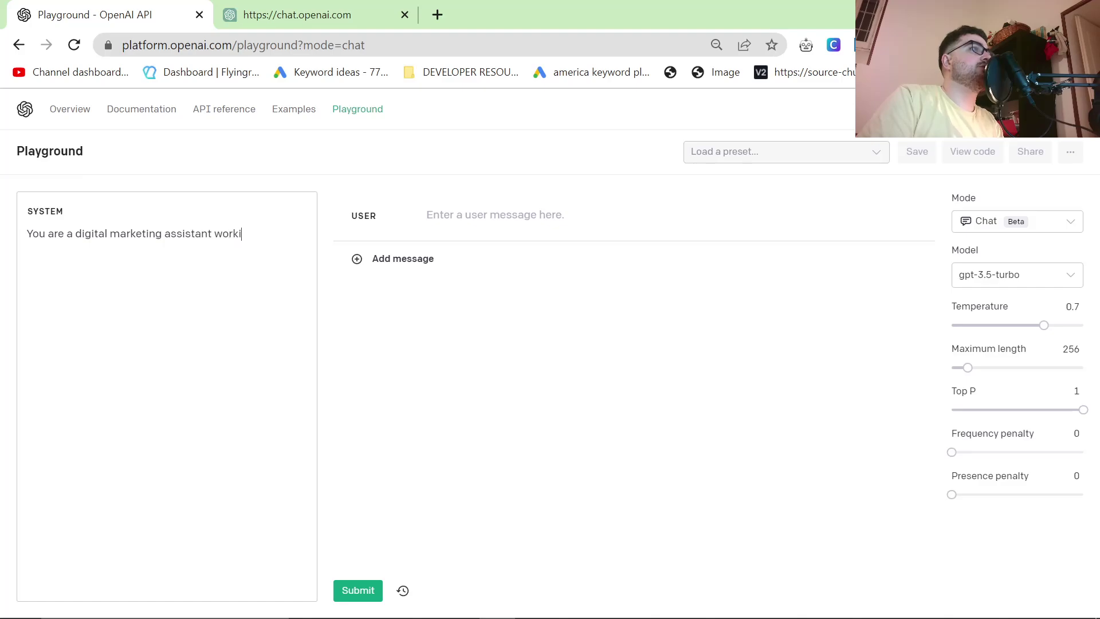
{"action": "type", "text": "ng for IsuiT.it. IsuiT.it is a multibrand store, reselling high/qu"}
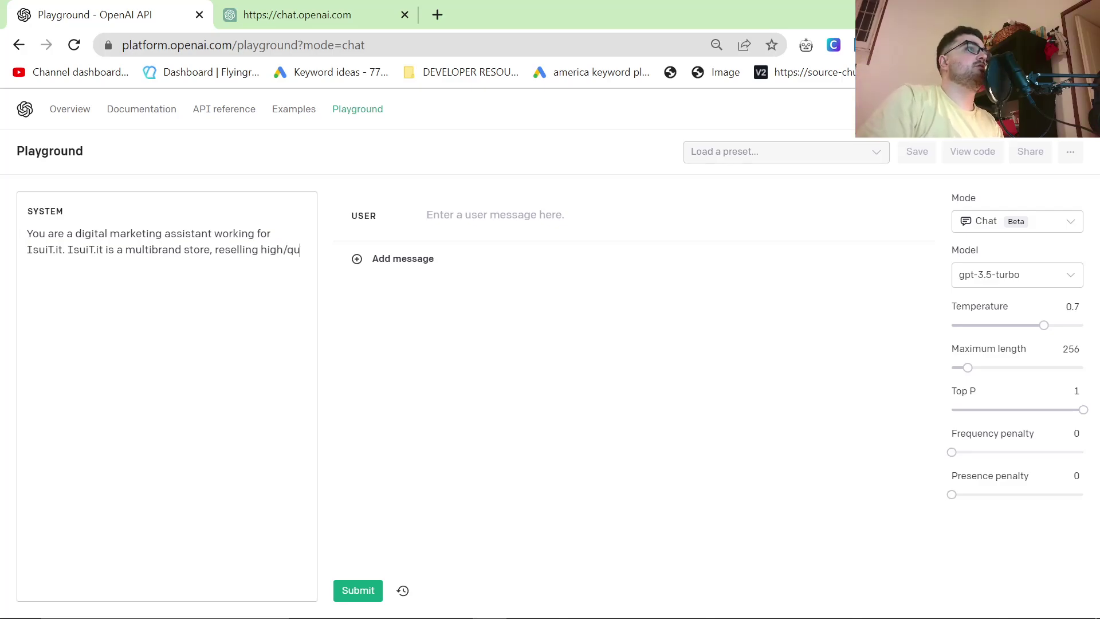
{"action": "type", "text": "-qual"}
{"action": "key", "text": "BackSpace"}
{"action": "key", "text": "BackSpace"}
{"action": "key", "text": "BackSpace"}
{"action": "key", "text": "BackSpace"}
{"action": "key", "text": "BackSpace"}
{"action": "type", "text": "-qua"}
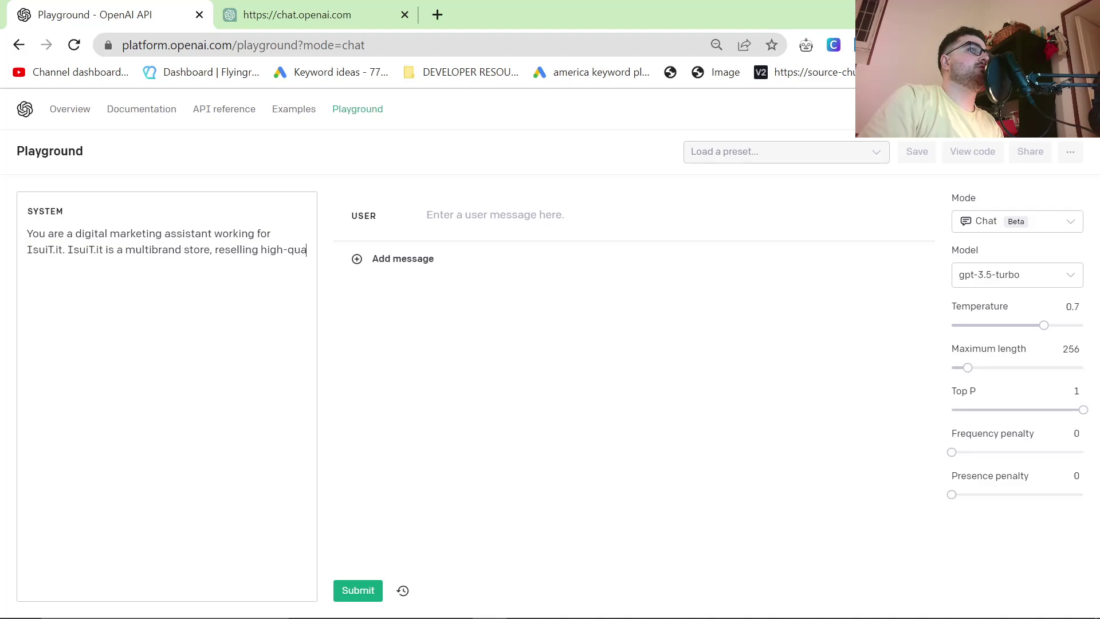
{"action": "type", "text": "lity Italian and "}
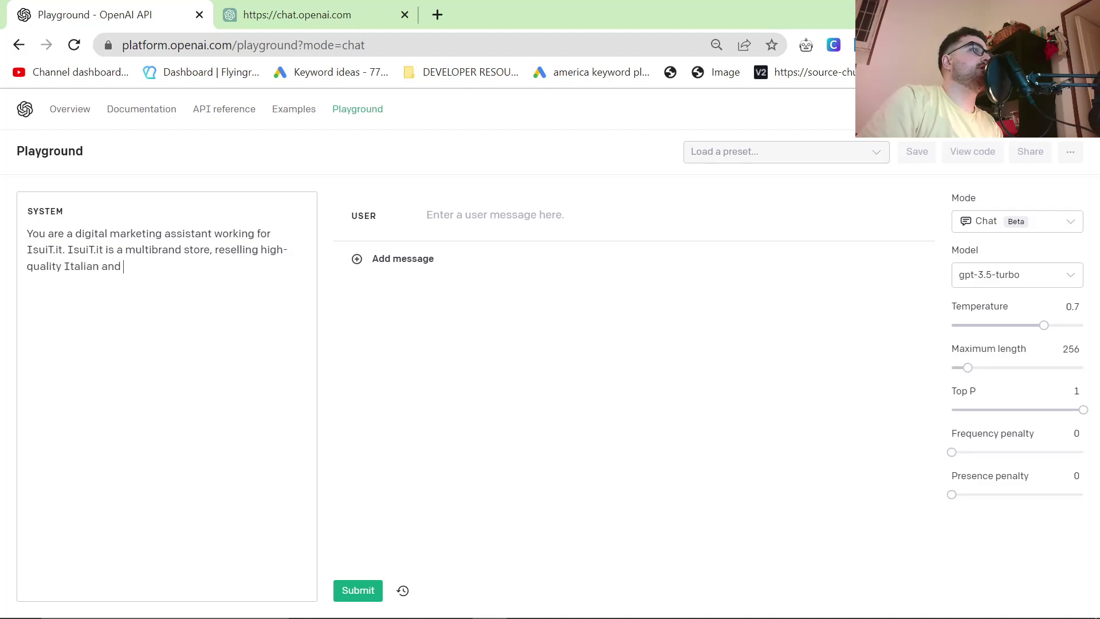
{"action": "type", "text": "Neapolitan tailoring brands. W"}
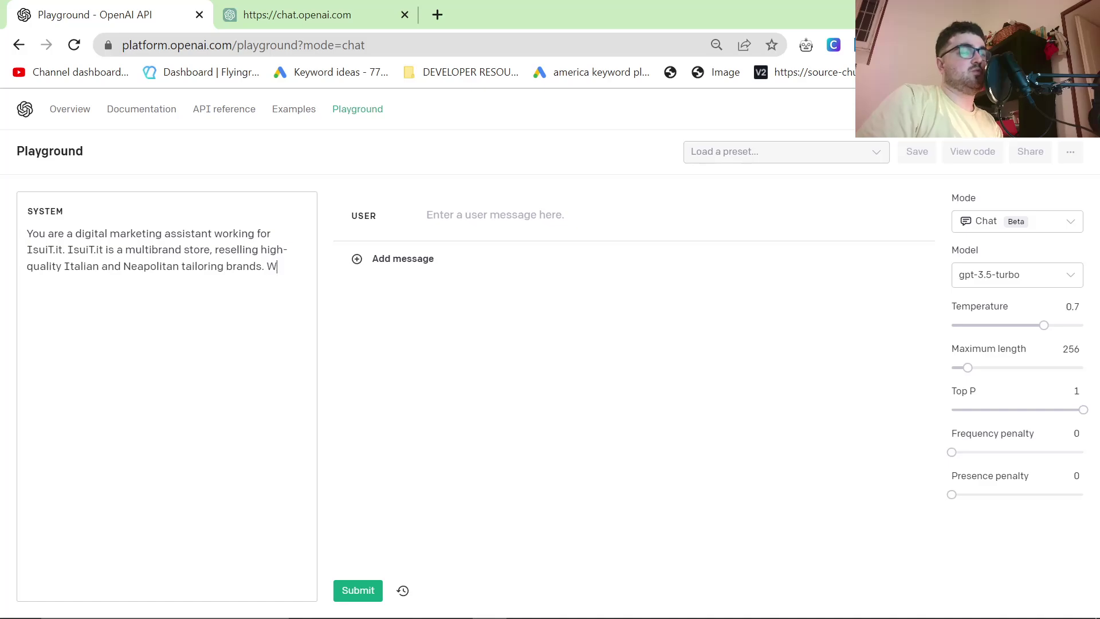
{"action": "key", "text": "BackSpace"}
{"action": "key", "text": "BackSpace"}
{"action": "type", "text": "offe"}
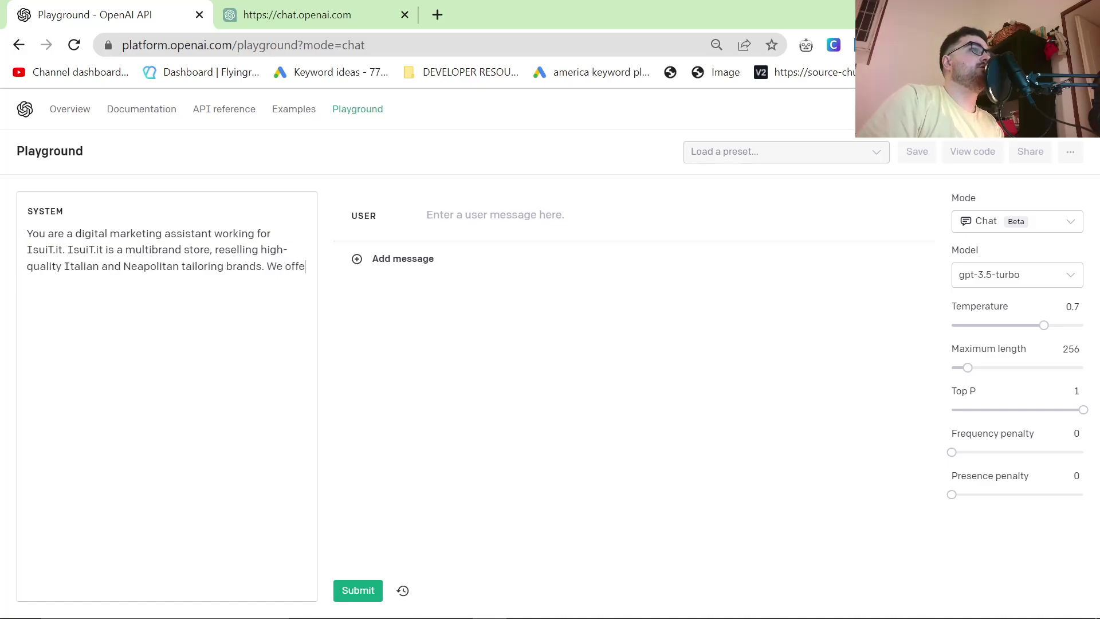
{"action": "type", "text": "r f"}
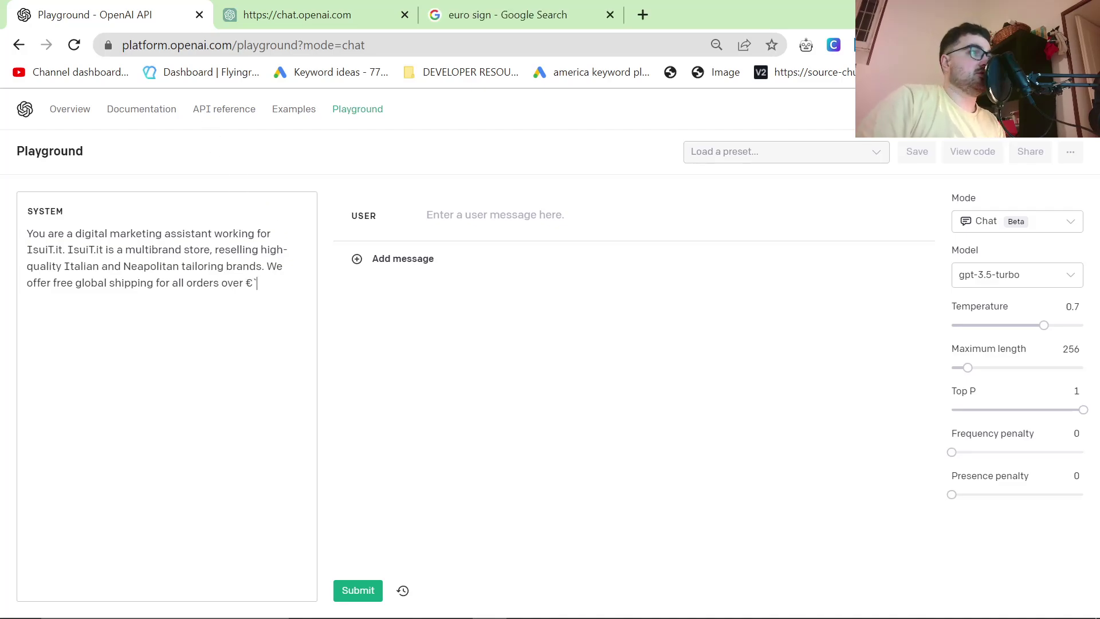
{"action": "left_click", "coordinate": [610, 14]}
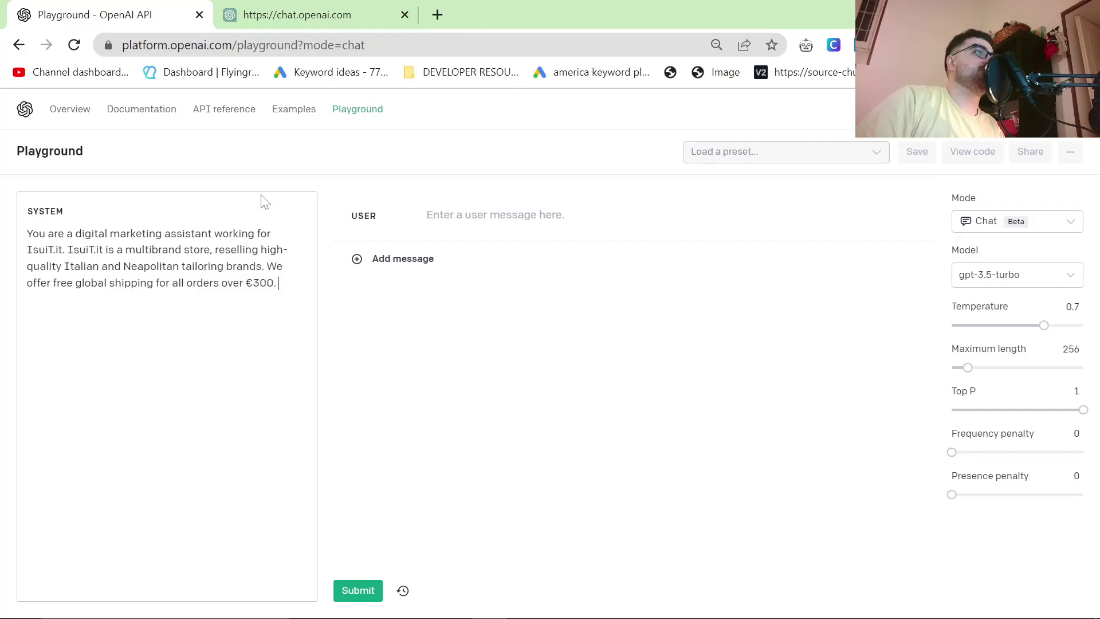
Google 'best practises for metadescriptions' and open the How to Write Meta Descriptions guide.
{"action": "left_click", "coordinate": [438, 15]}
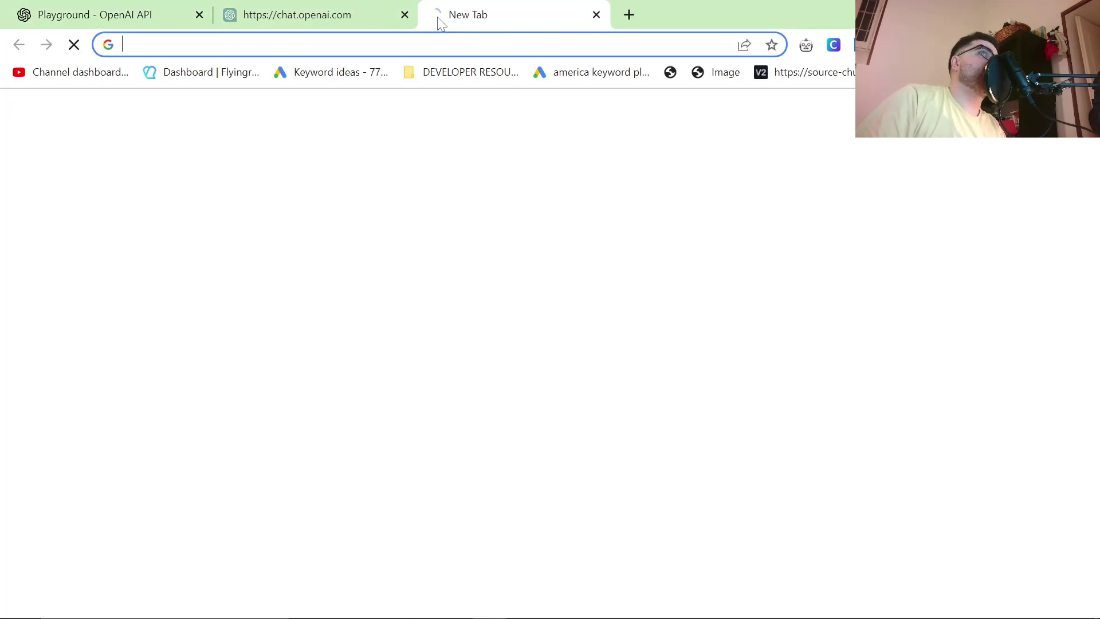
{"action": "type", "text": "best prac"}
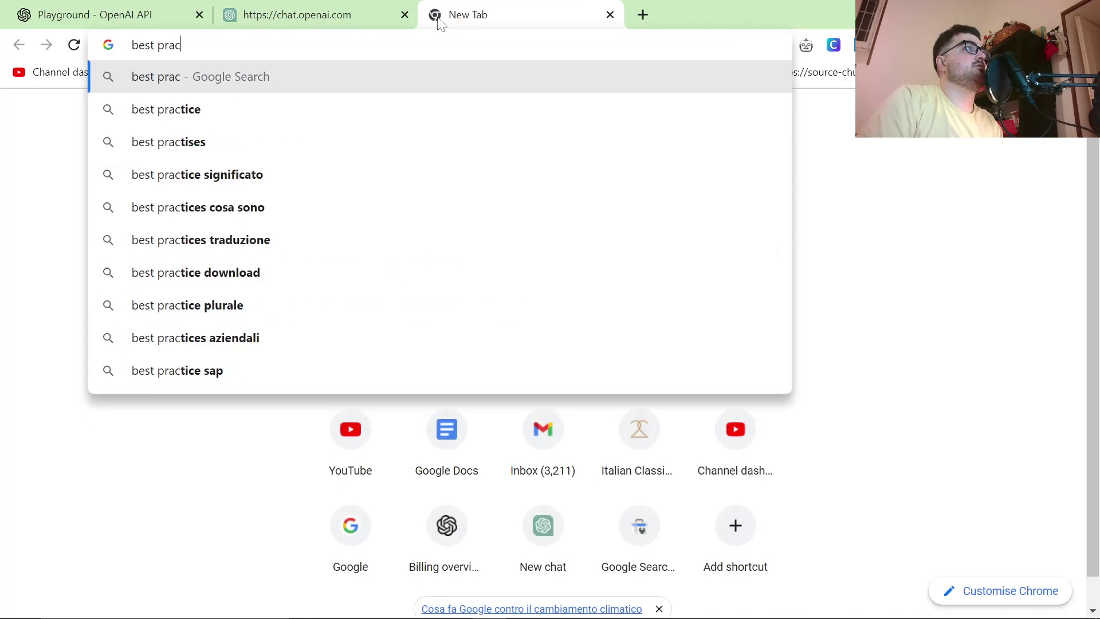
{"action": "type", "text": "tises for metadescriptions"}
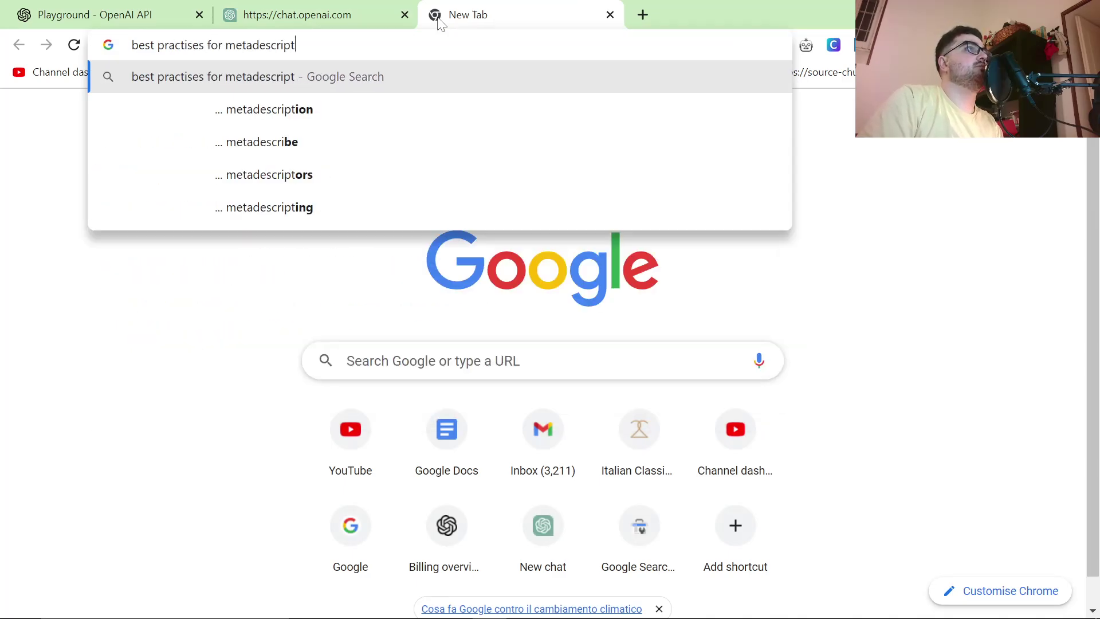
{"action": "key", "text": "Return"}
{"action": "scroll", "coordinate": [34, 388], "scroll_direction": "down", "scroll_amount": 5}
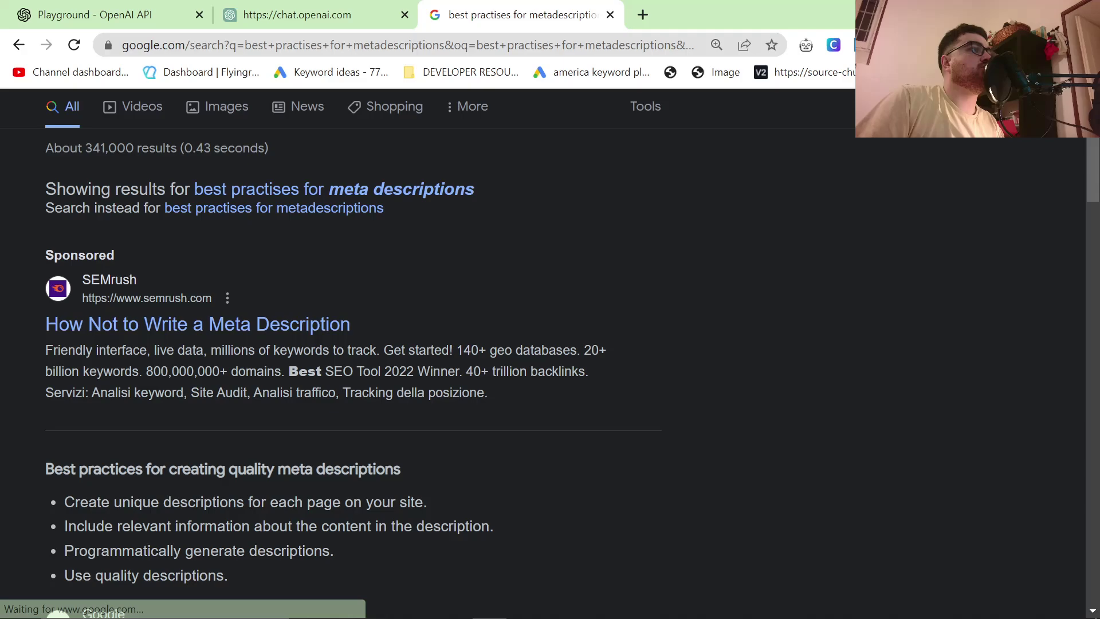
{"action": "left_click_drag", "start_coordinate": [16, 326], "coordinate": [280, 396]}
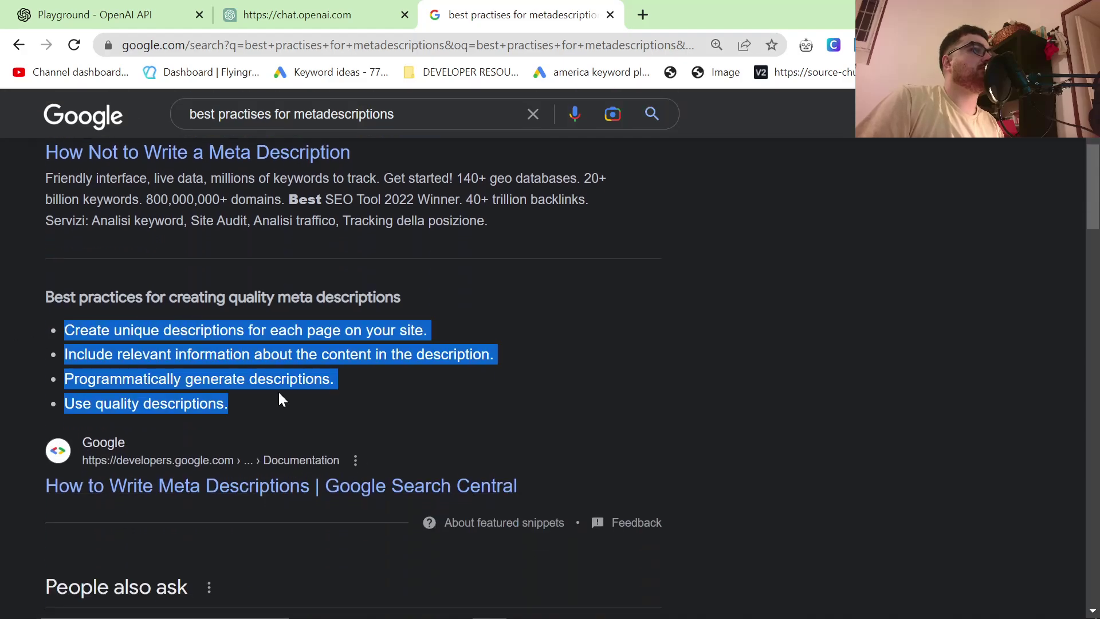
{"action": "middle_click", "coordinate": [295, 474]}
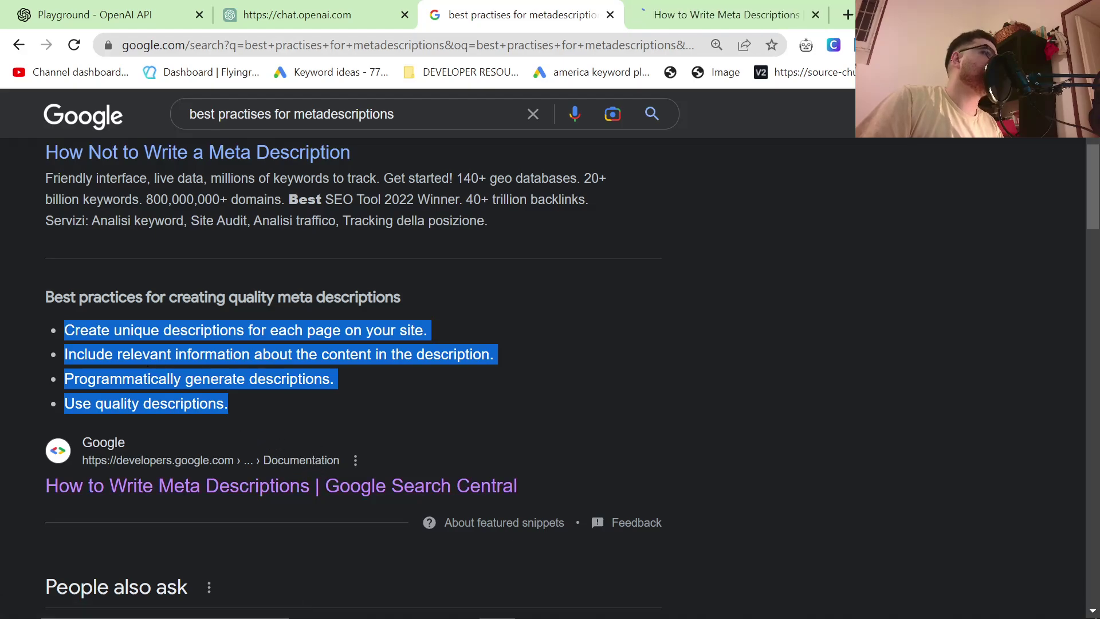
{"action": "scroll", "coordinate": [353, 379], "scroll_direction": "down", "scroll_amount": 3}
Search the meta descriptions guide for the word 'program'.
{"action": "key", "text": "ctrl+Tab"}
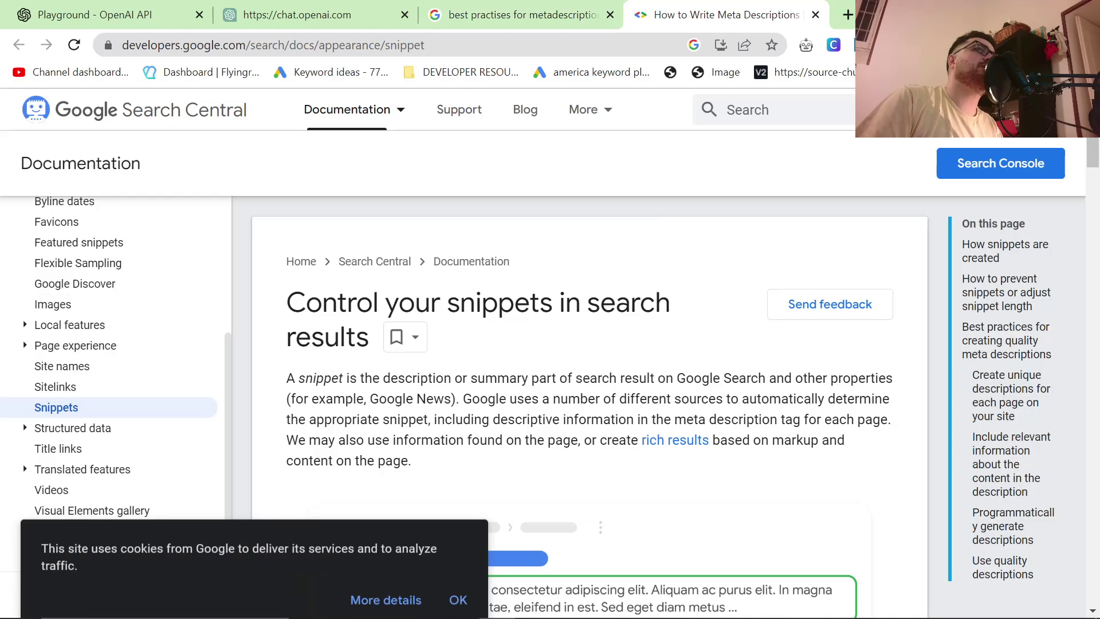
{"action": "key", "text": "ctrl+f"}
{"action": "type", "text": "program"}
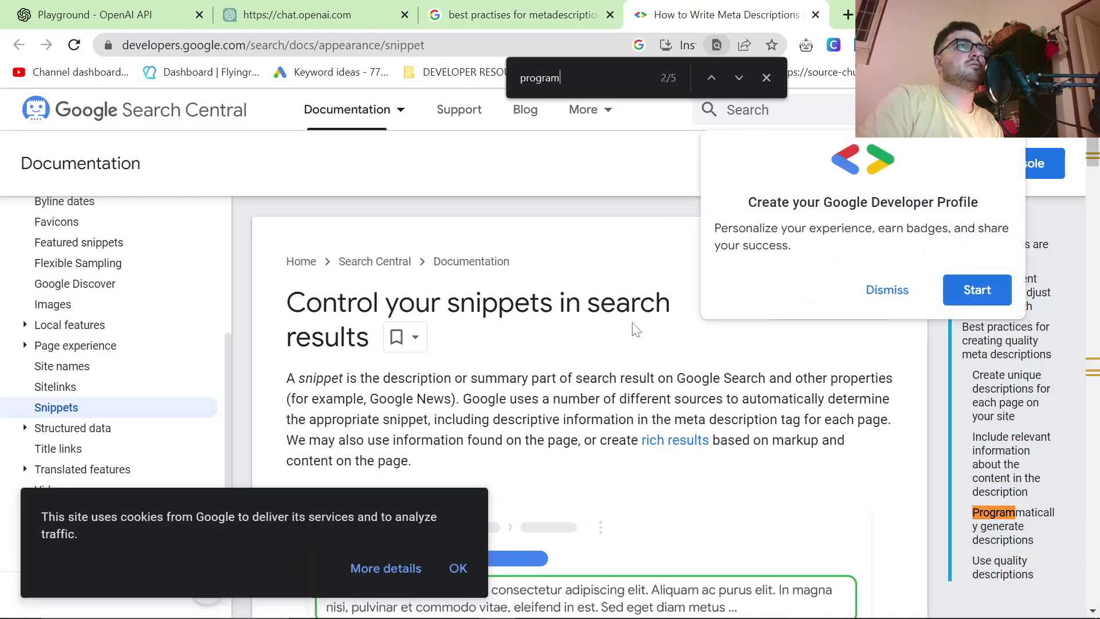
{"action": "key", "text": "Return"}
{"action": "scroll", "coordinate": [659, 447], "scroll_direction": "down", "scroll_amount": 10}
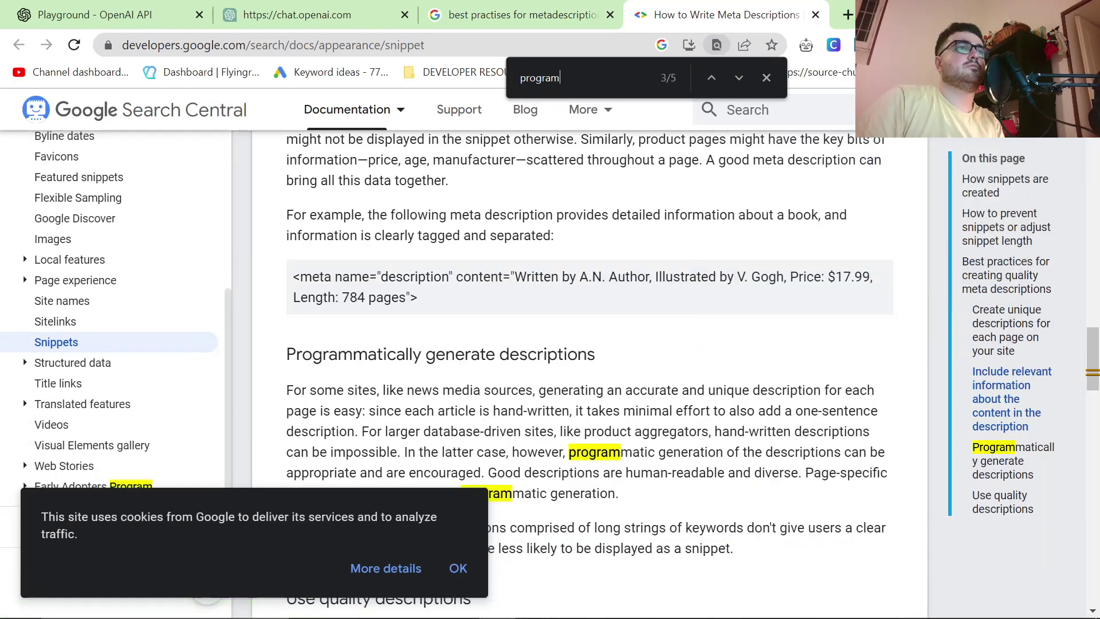
{"action": "scroll", "coordinate": [636, 432], "scroll_direction": "down", "scroll_amount": 2}
Refine the query with 'to increase ctr' and copy the eight click-through tips.
{"action": "left_click", "coordinate": [521, 14]}
{"action": "left_click", "coordinate": [458, 113]}
{"action": "type", "text": "to increa"}
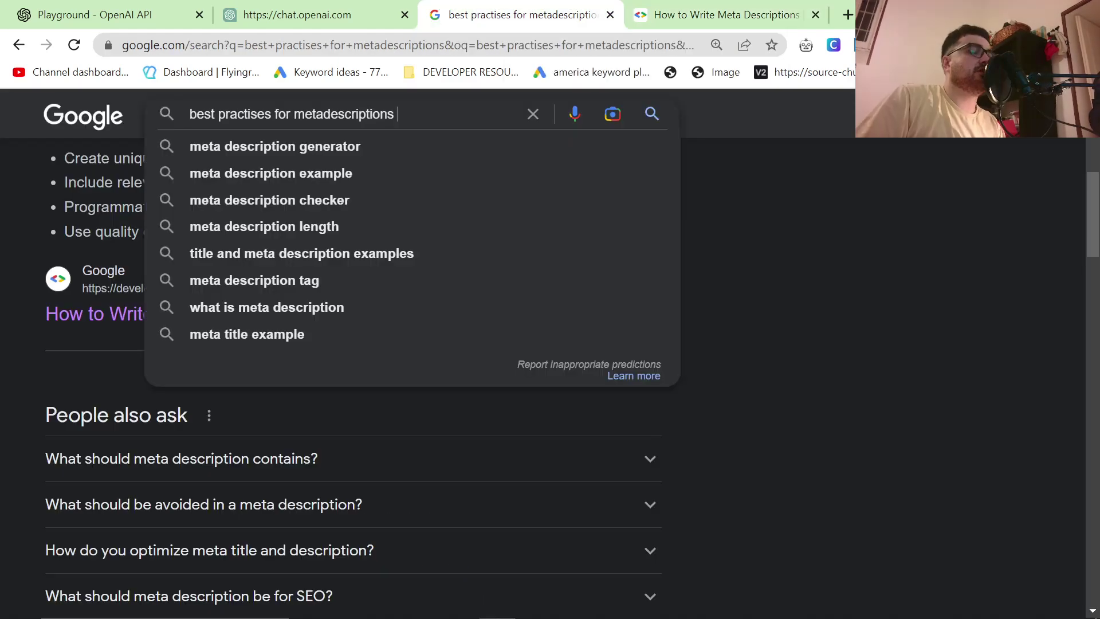
{"action": "type", "text": "se ctr"}
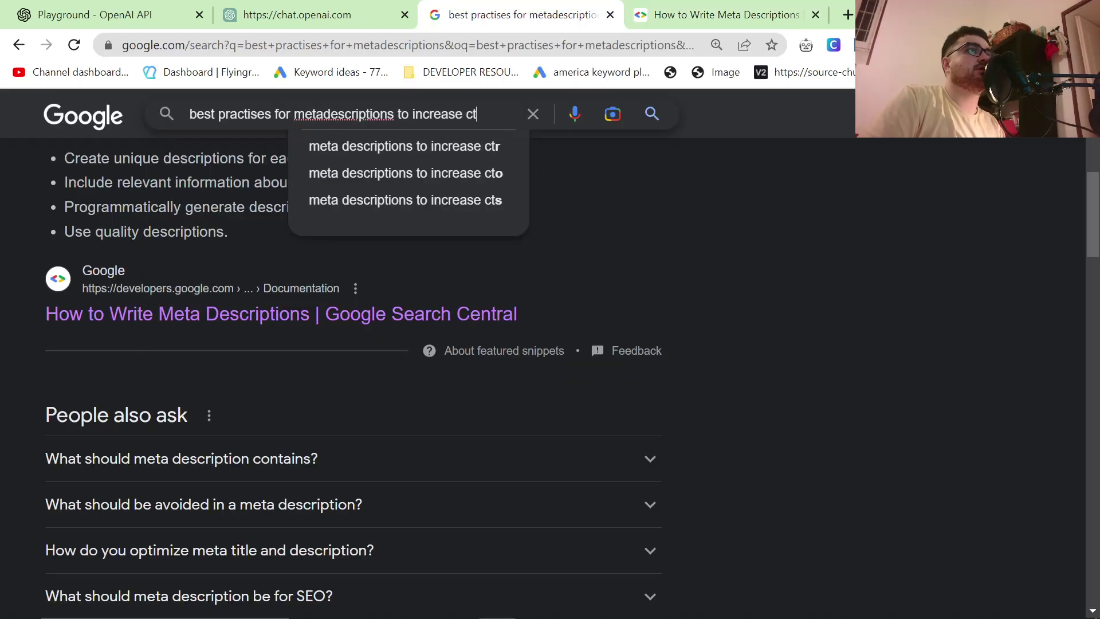
{"action": "key", "text": "Return"}
{"action": "left_click", "coordinate": [815, 14]}
{"action": "scroll", "coordinate": [501, 307], "scroll_direction": "down", "scroll_amount": 5}
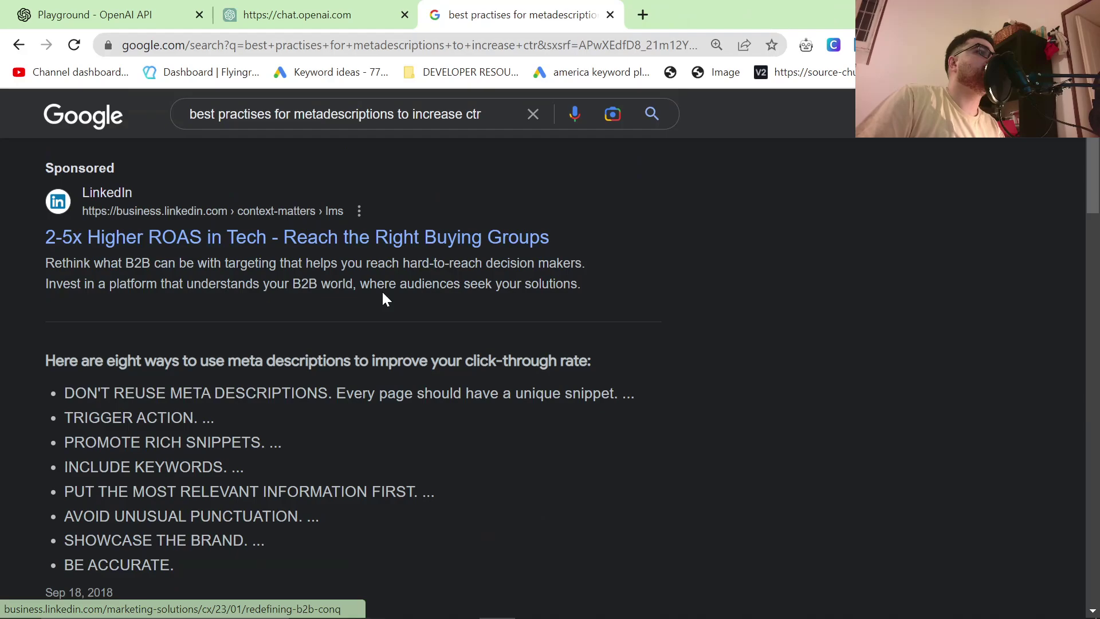
{"action": "left_click_drag", "start_coordinate": [60, 224], "coordinate": [247, 402]}
{"action": "key", "text": "ctrl+c"}
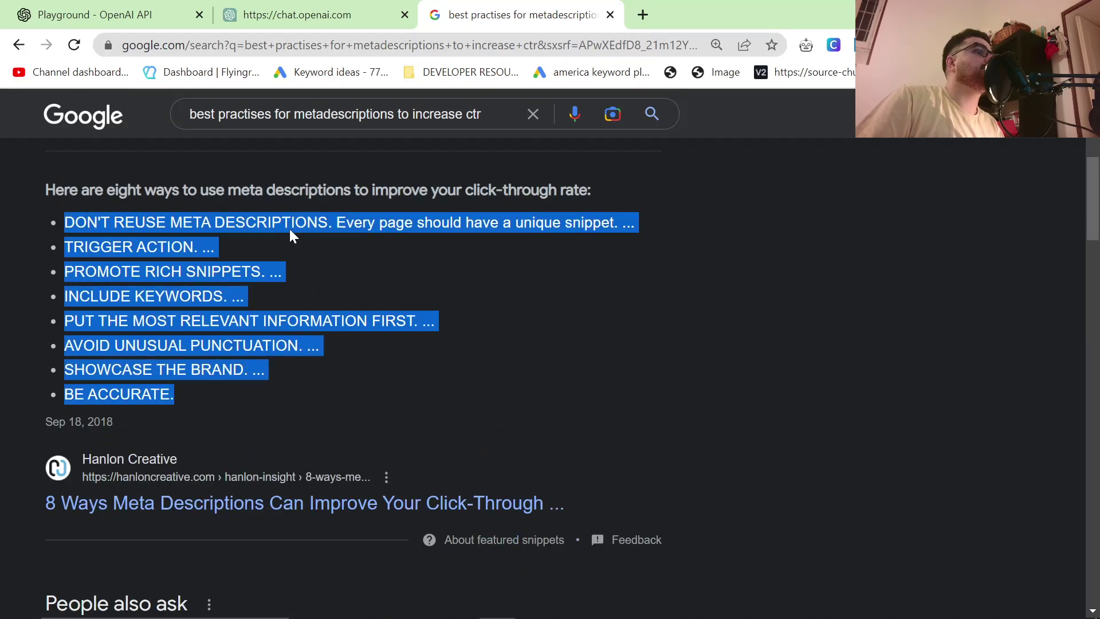
{"action": "left_click", "coordinate": [94, 14]}
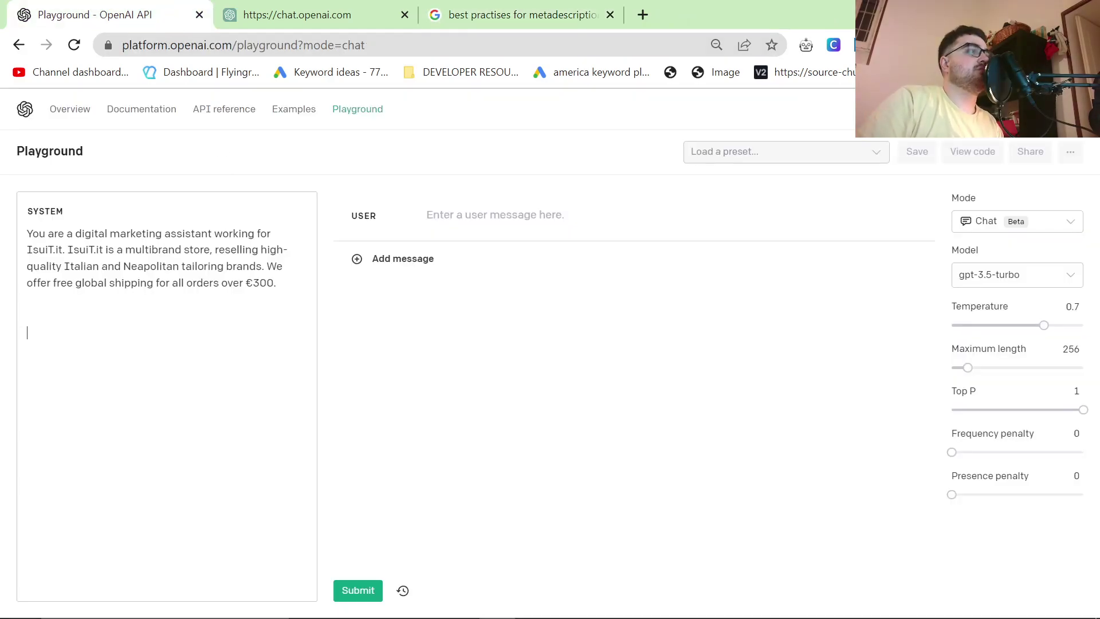
Add a 'Best practises:' heading followed by the eight pasted tips to the system message.
{"action": "type", "text": "Best practi"}
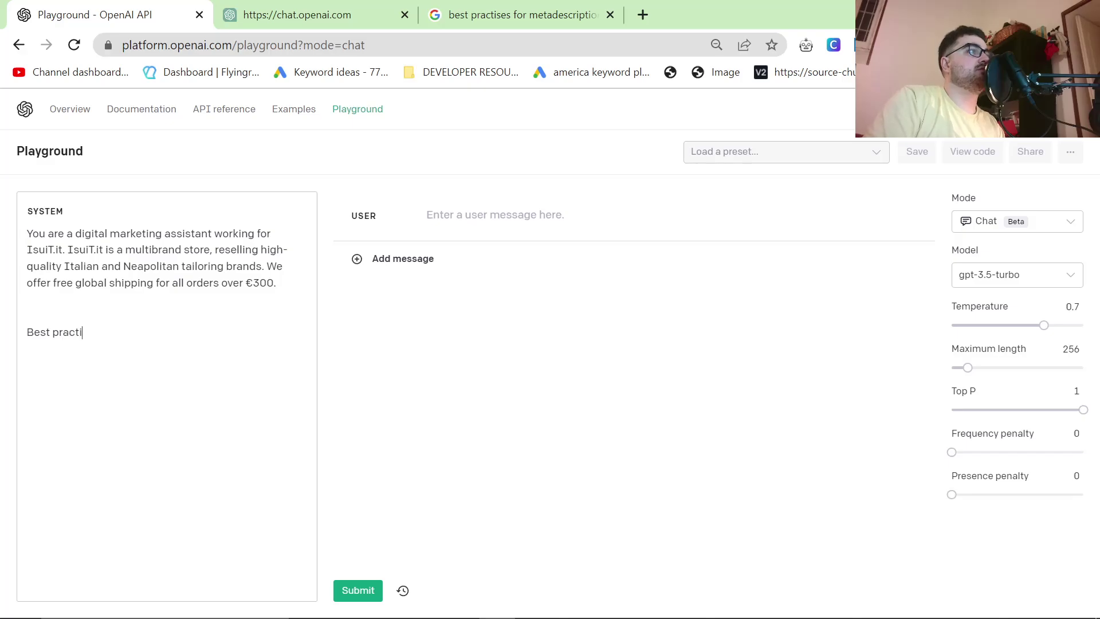
{"action": "type", "text": "ses:"}
{"action": "key", "text": "Return"}
{"action": "key", "text": "Return"}
{"action": "key", "text": "ctrl+v"}
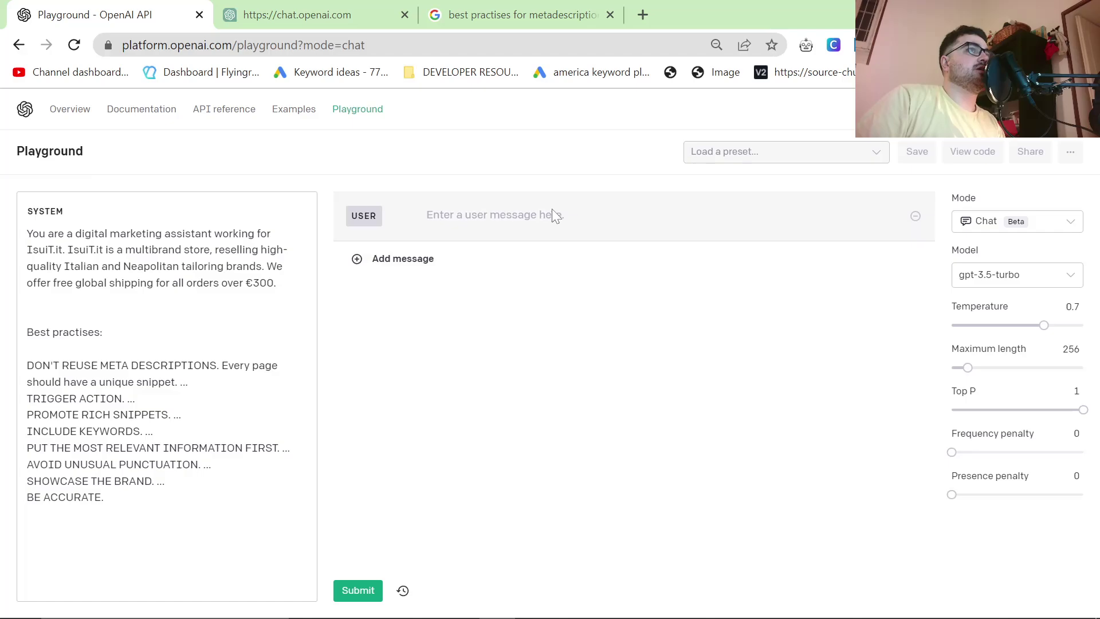
{"action": "key", "text": "alt+Tab"}
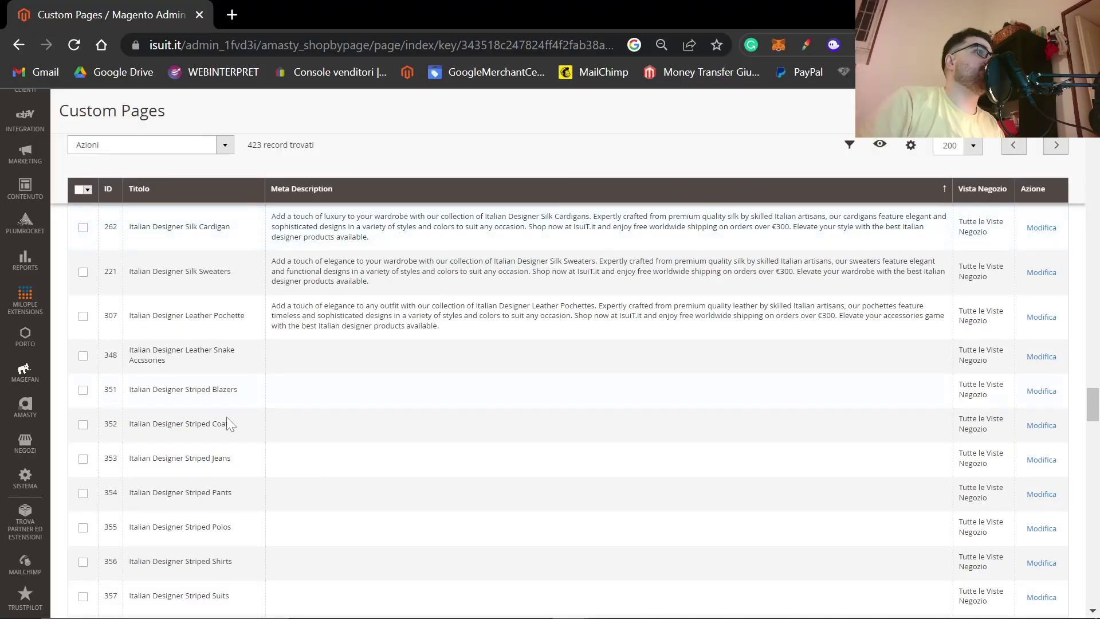
In the row 348 page title, correct 'Accssories' to 'Accessories' and copy the title.
{"action": "left_click_drag", "start_coordinate": [183, 363], "coordinate": [130, 350]}
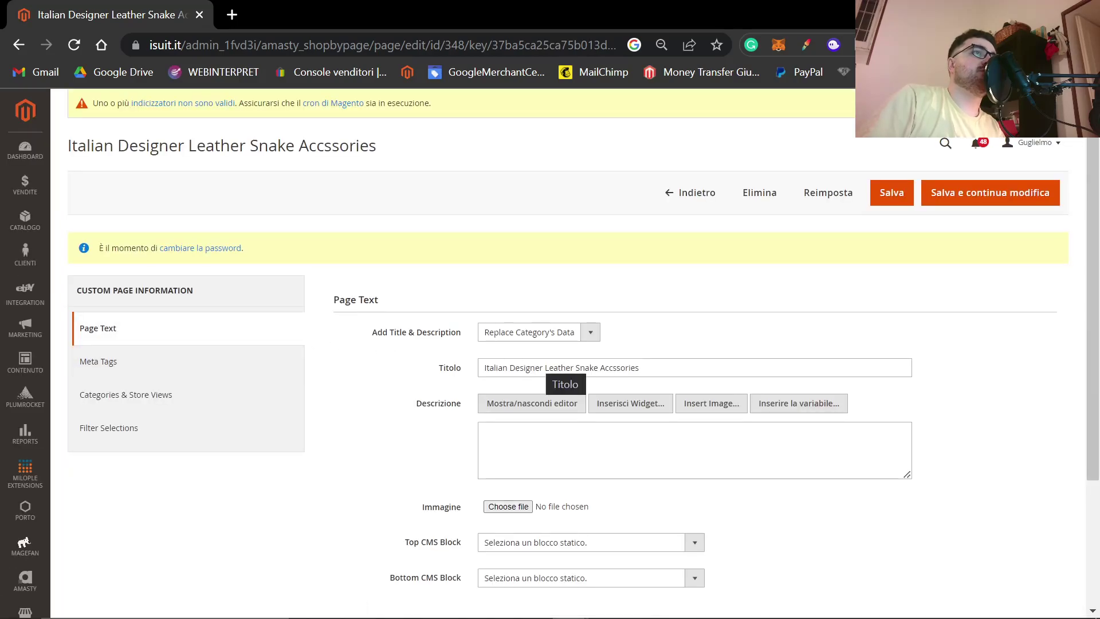
{"action": "double_click", "coordinate": [559, 368]}
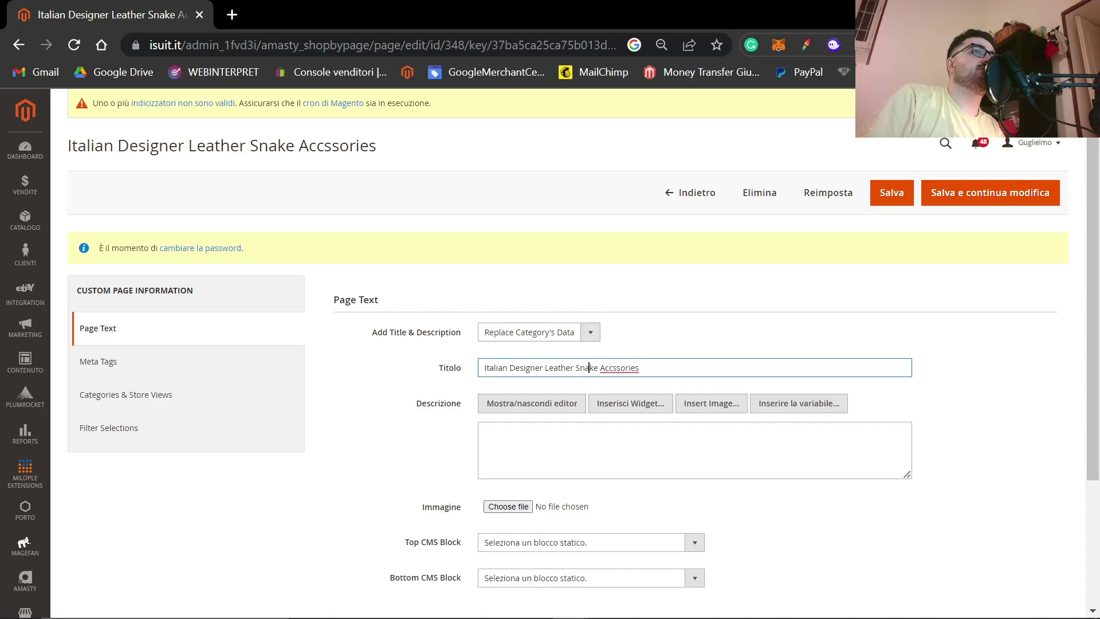
{"action": "double_click", "coordinate": [587, 368]}
{"action": "right_click", "coordinate": [602, 367]}
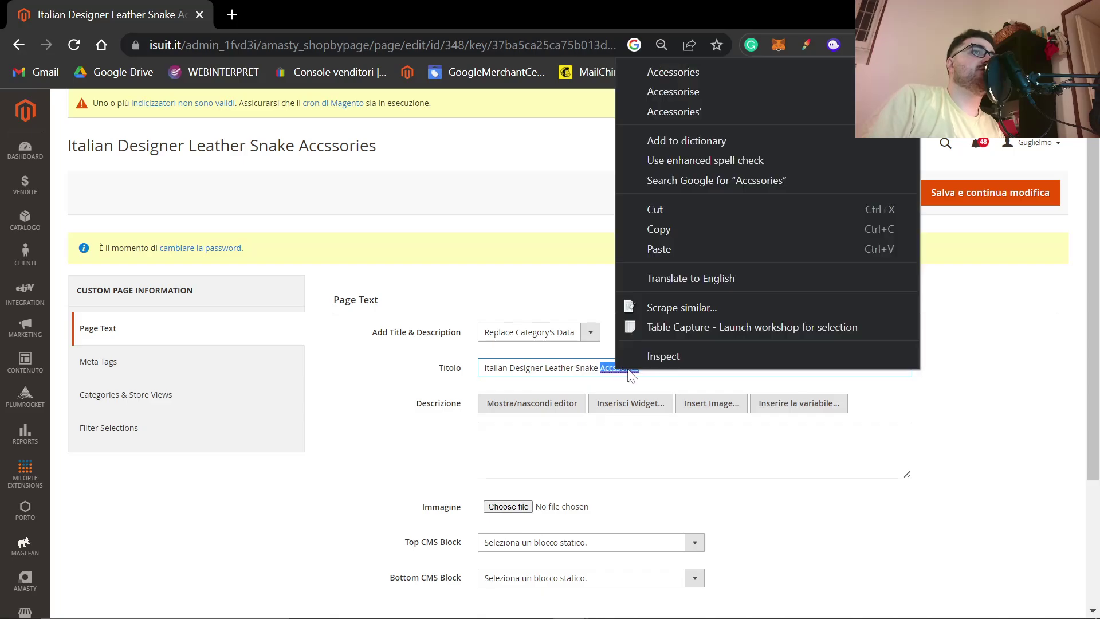
{"action": "left_click", "coordinate": [712, 84]}
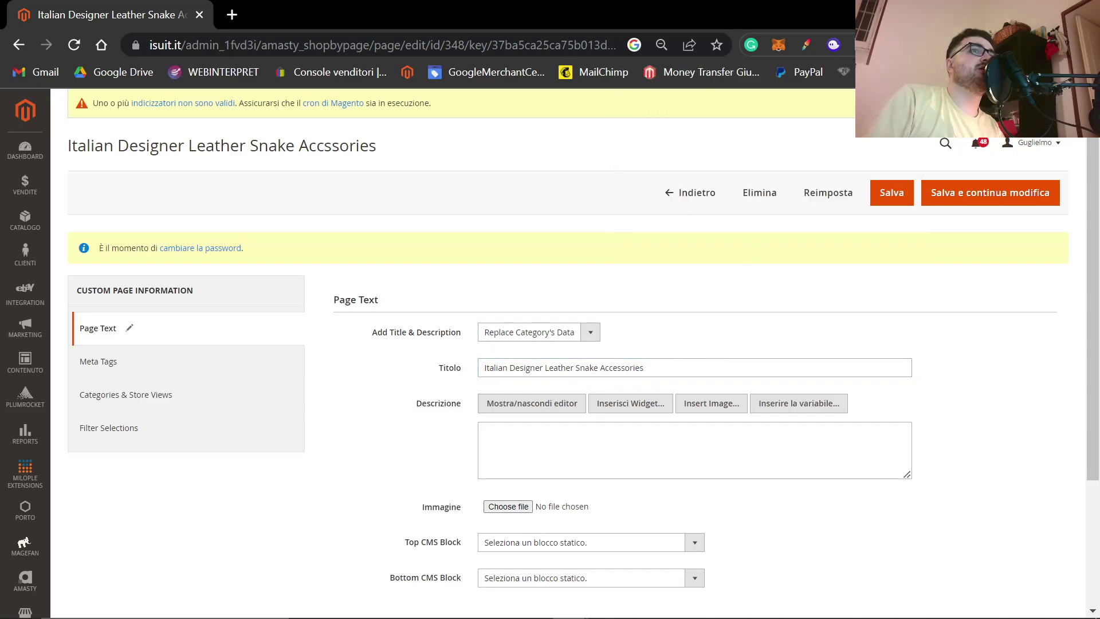
{"action": "left_click", "coordinate": [776, 329]}
{"action": "key", "text": "Tab"}
{"action": "key", "text": "ctrl+c"}
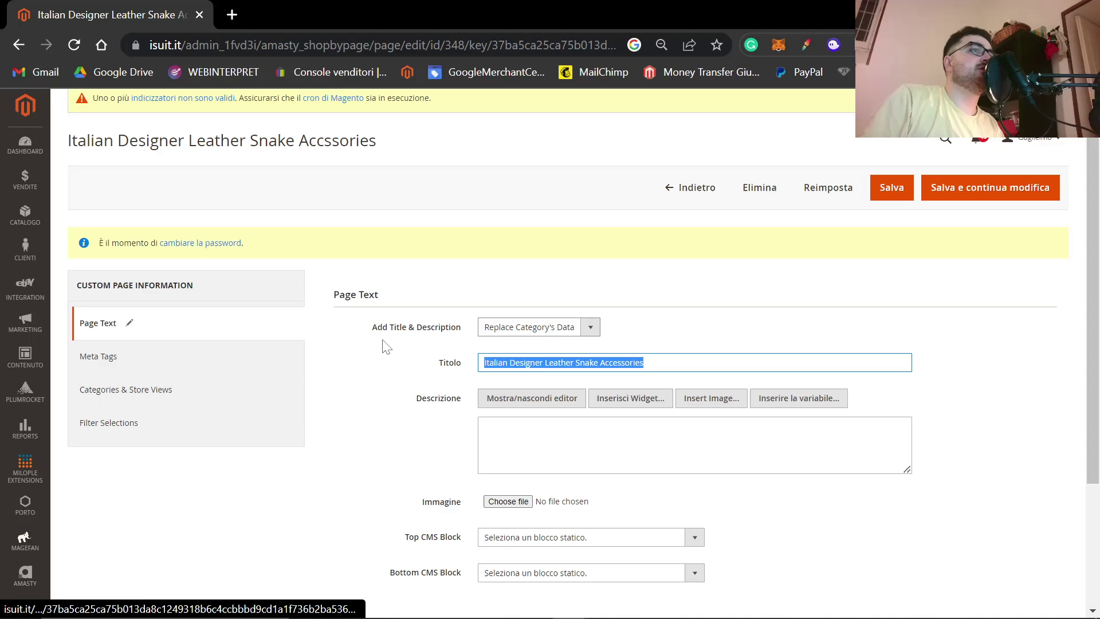
{"action": "scroll", "coordinate": [380, 344], "scroll_direction": "down", "scroll_amount": 3}
{"action": "scroll", "coordinate": [383, 344], "scroll_direction": "up", "scroll_amount": 2}
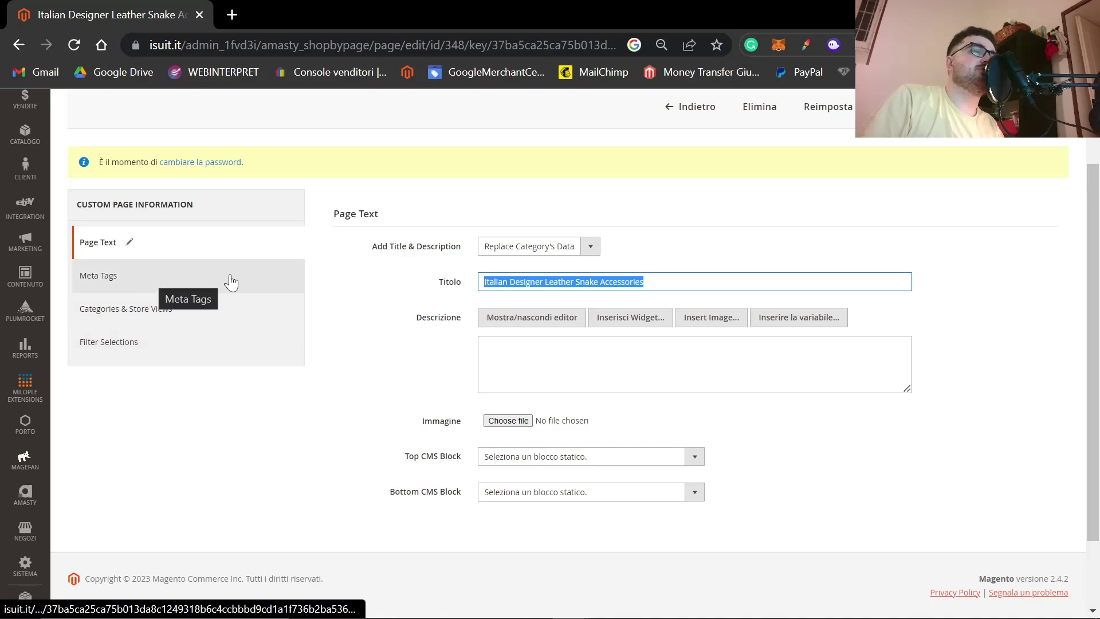
Submit 'Italian Designer Leather Snake Accessories' as the Playground user message.
{"action": "key", "text": "alt+Tab"}
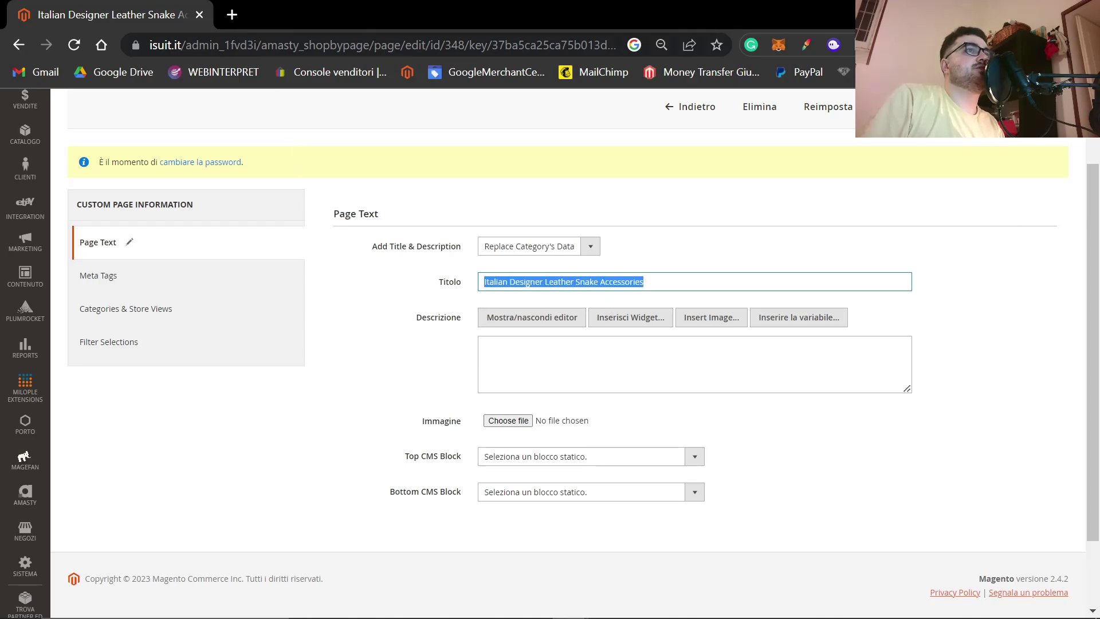
{"action": "key", "text": "alt+Tab"}
{"action": "left_click", "coordinate": [471, 223]}
{"action": "key", "text": "ctrl+v"}
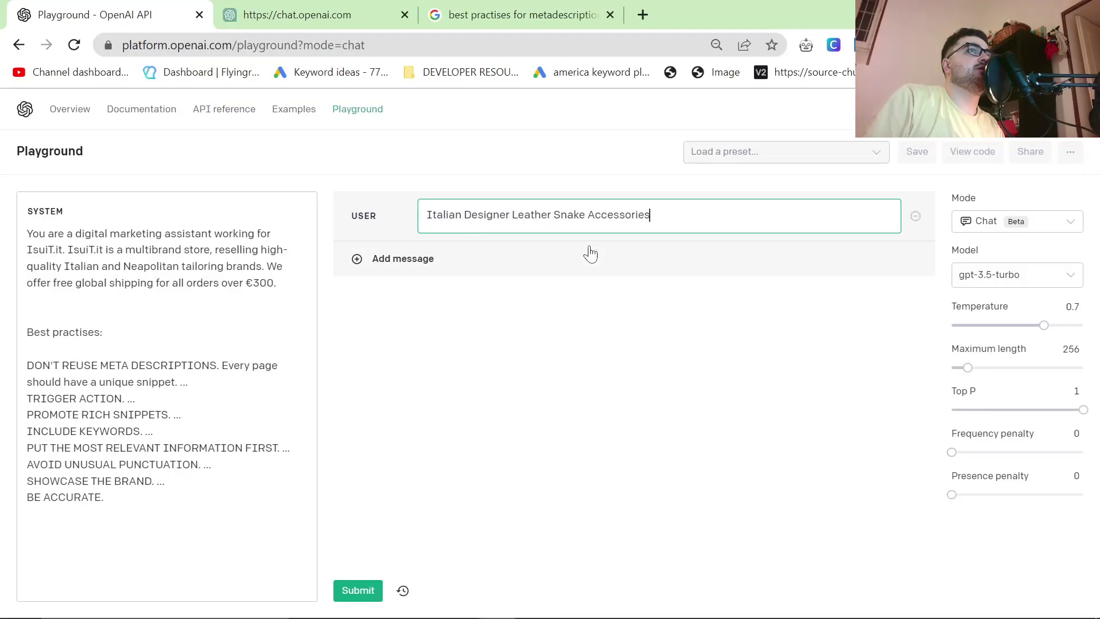
{"action": "left_click", "coordinate": [358, 590]}
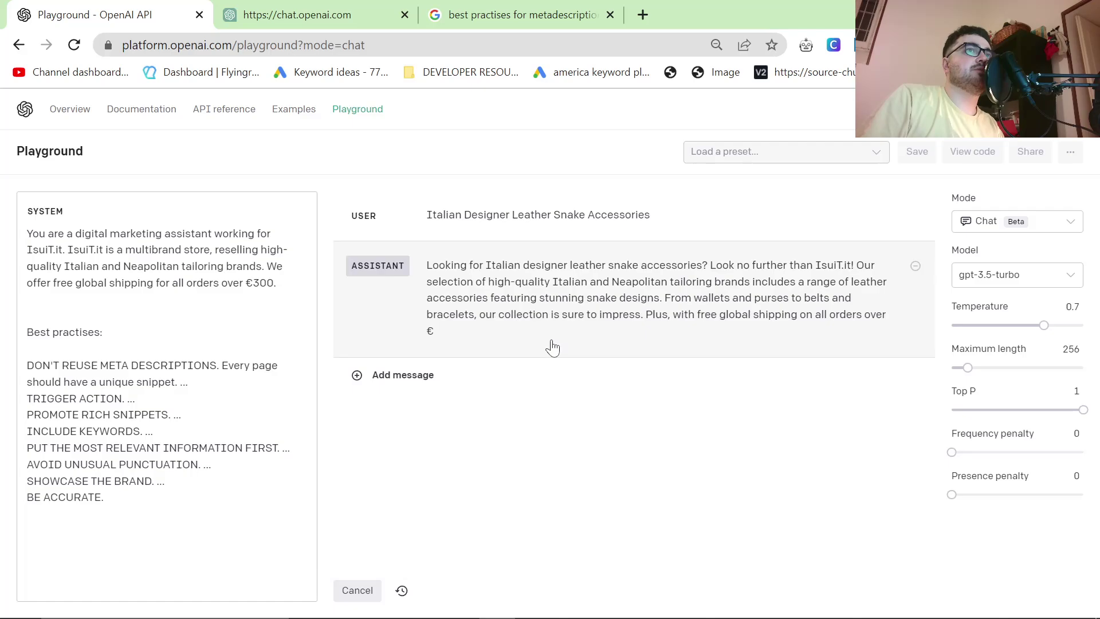
Paste the assistant's reply as the Snake Accessories page's meta description and save.
{"action": "left_click", "coordinate": [583, 297]}
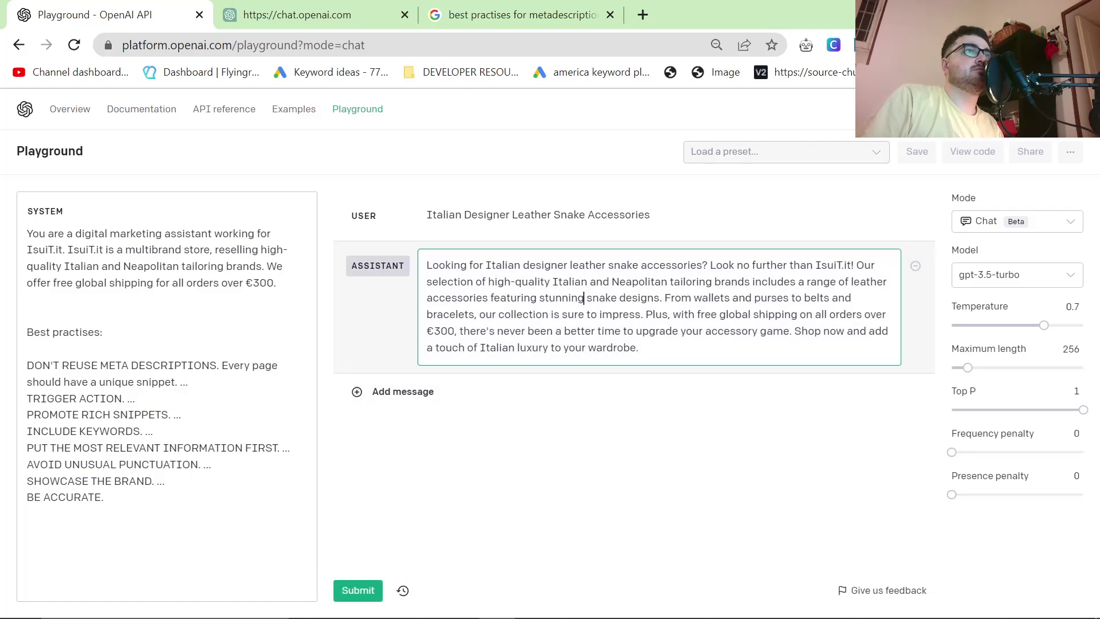
{"action": "key", "text": "ctrl+a"}
{"action": "key", "text": "ctrl+c"}
{"action": "key", "text": "alt+Tab"}
{"action": "left_click", "coordinate": [568, 341]}
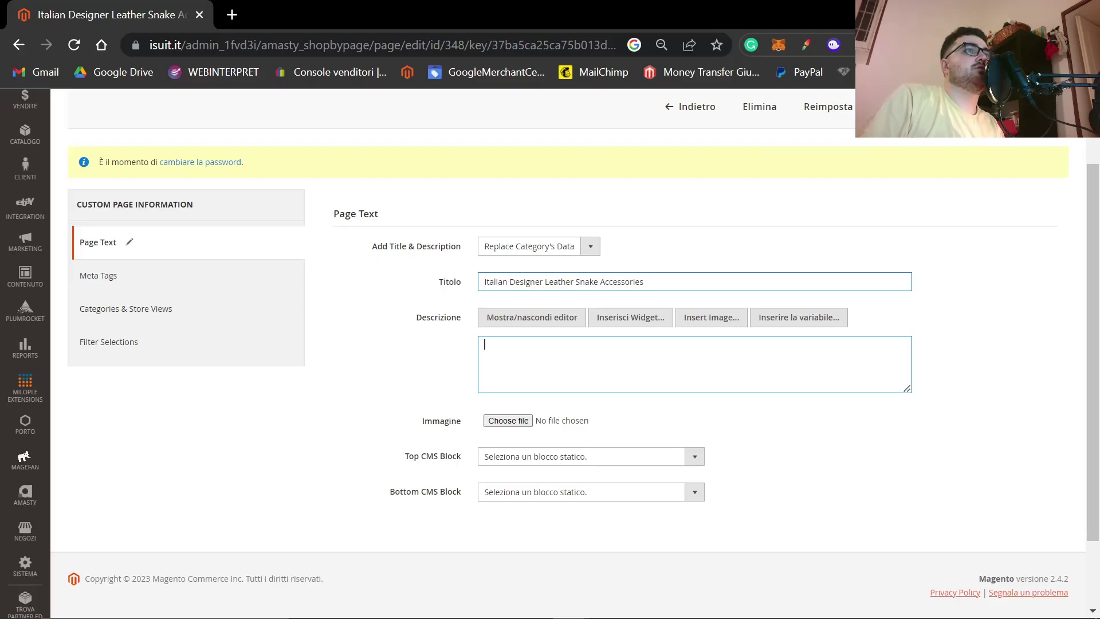
{"action": "key", "text": "ctrl+v"}
{"action": "left_click", "coordinate": [200, 281]}
{"action": "key", "text": "ctrl+v"}
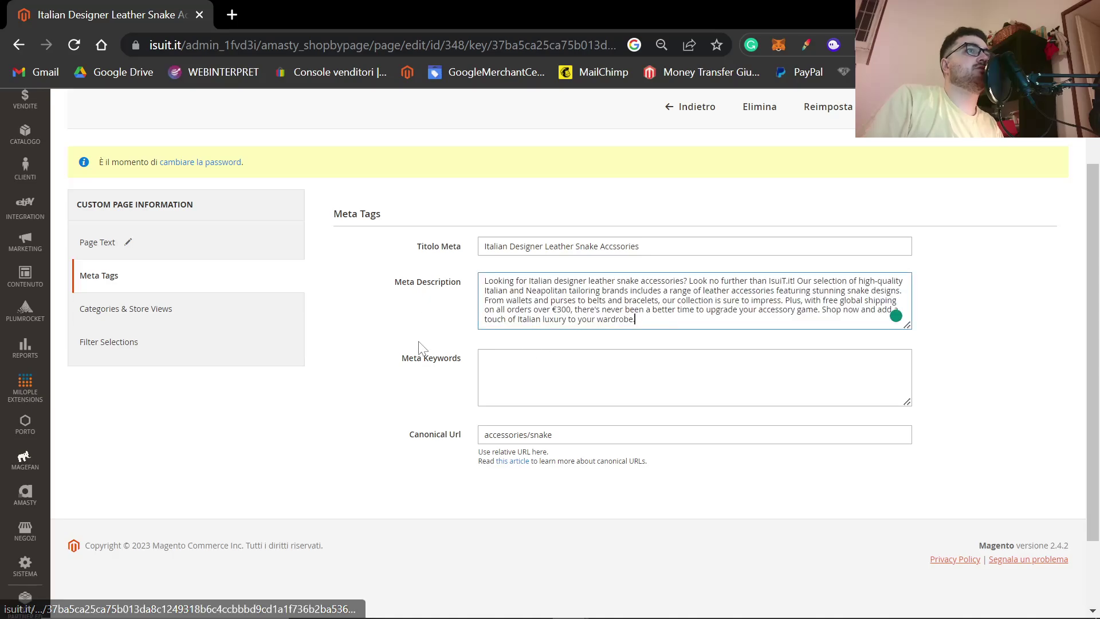
{"action": "left_click", "coordinate": [1026, 106]}
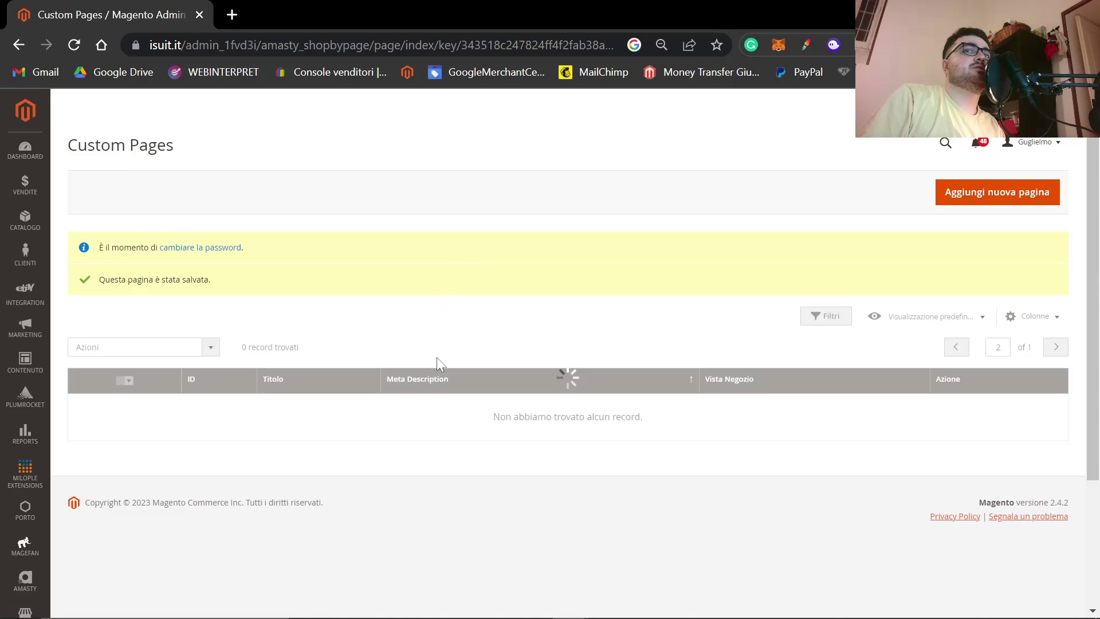
Open the Italian Designer Striped Blazers page from the Custom Pages list.
{"action": "scroll", "coordinate": [456, 347], "scroll_direction": "down", "scroll_amount": 5}
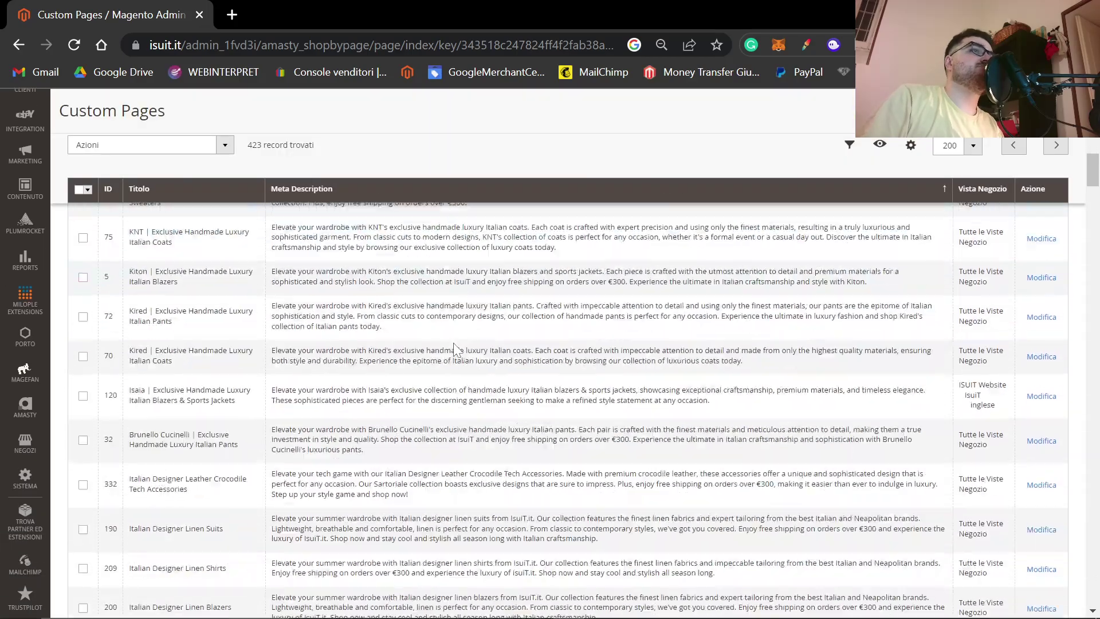
{"action": "scroll", "coordinate": [456, 351], "scroll_direction": "down", "scroll_amount": 15}
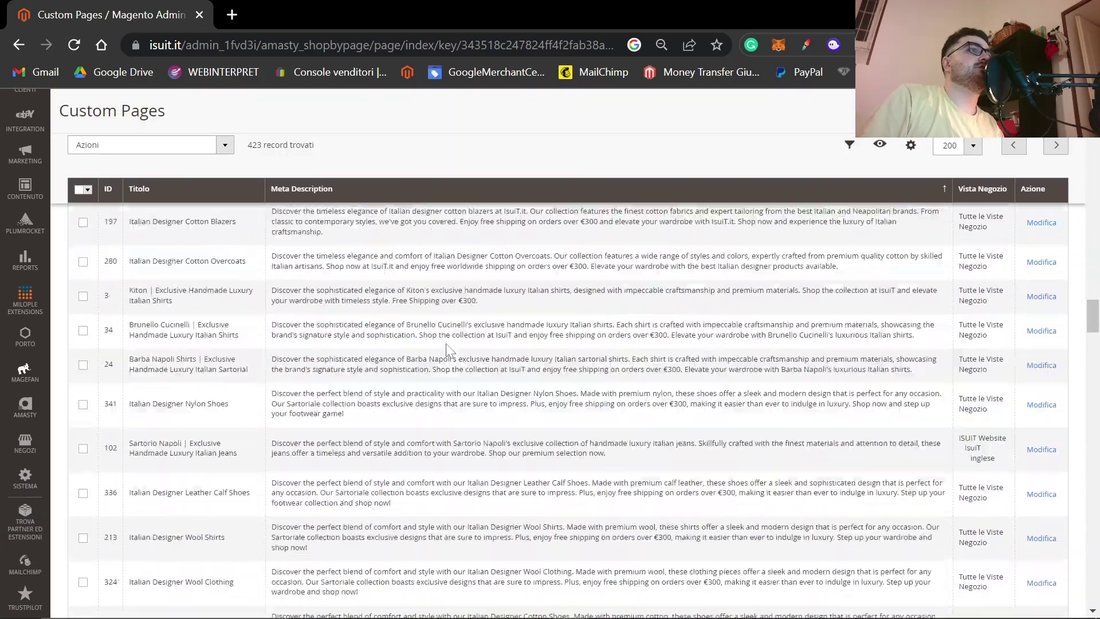
{"action": "scroll", "coordinate": [395, 367], "scroll_direction": "down", "scroll_amount": 10}
{"action": "scroll", "coordinate": [321, 401], "scroll_direction": "up", "scroll_amount": 2}
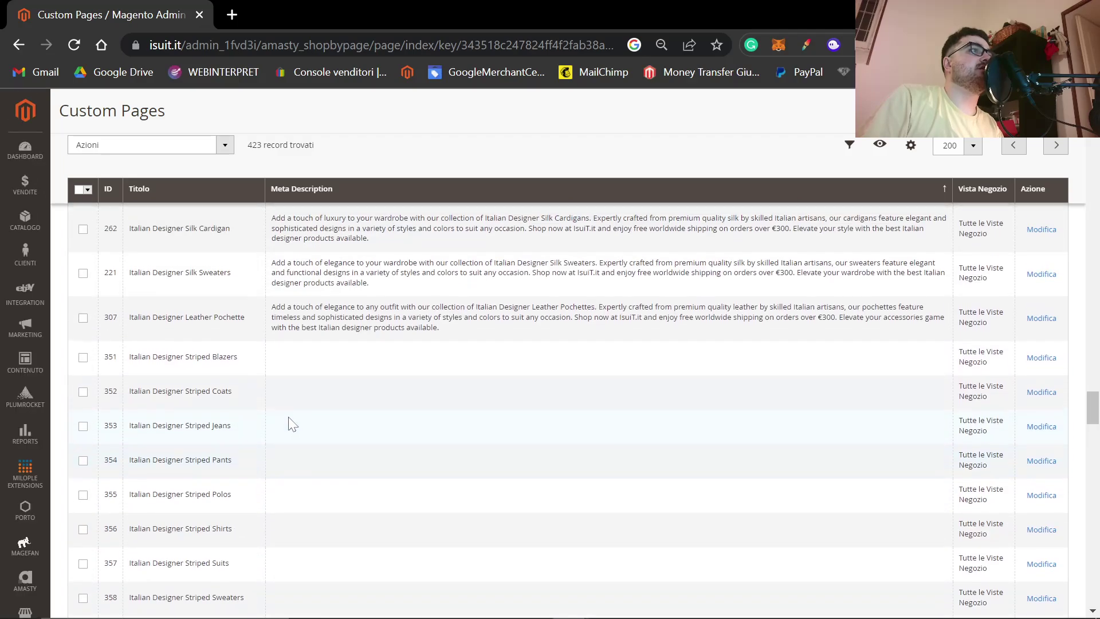
{"action": "left_click", "coordinate": [326, 361]}
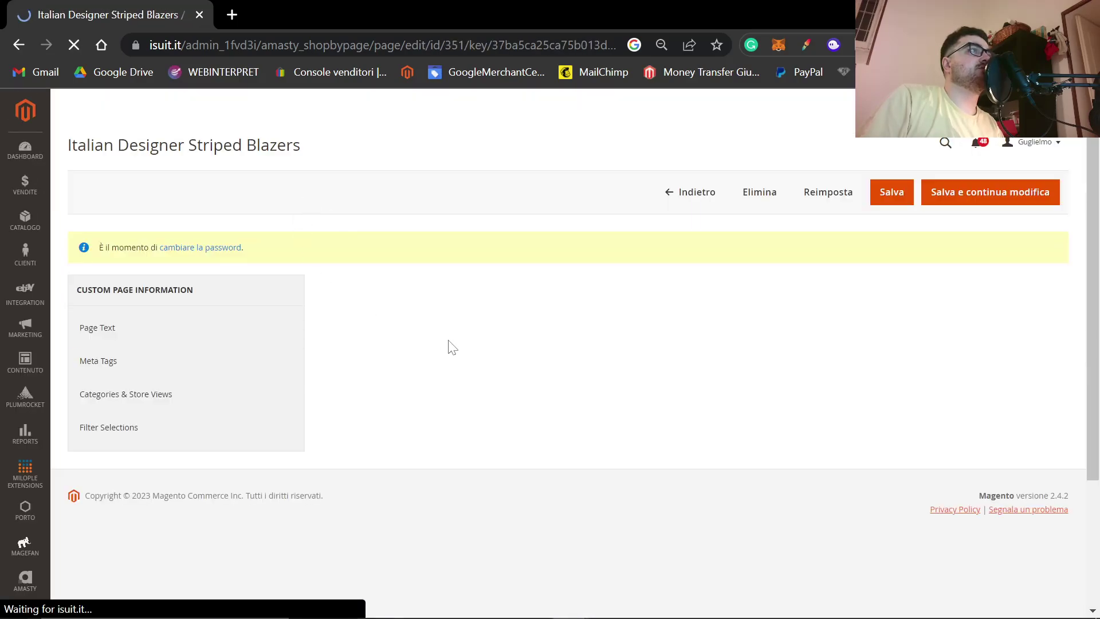
Generate a Playground description from the copied 'Italian Designer Striped Blazers' title.
{"action": "triple_click", "coordinate": [542, 367]}
{"action": "key", "text": "ctrl+c"}
{"action": "key", "text": "alt+Tab"}
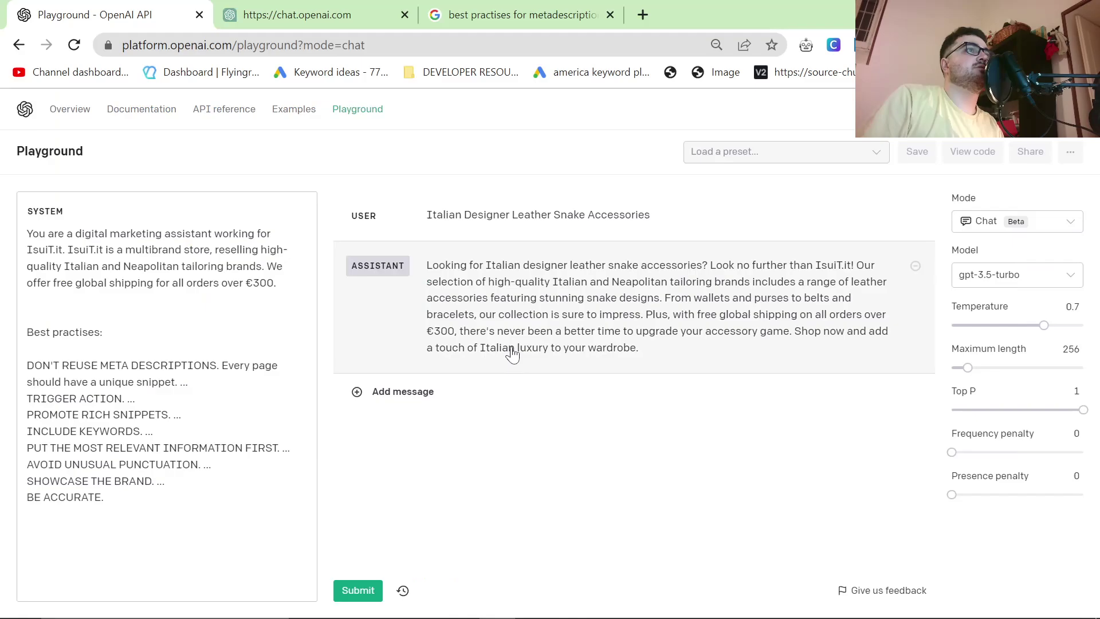
{"action": "left_click", "coordinate": [412, 395]}
{"action": "key", "text": "ctrl+v"}
{"action": "left_click", "coordinate": [358, 591]}
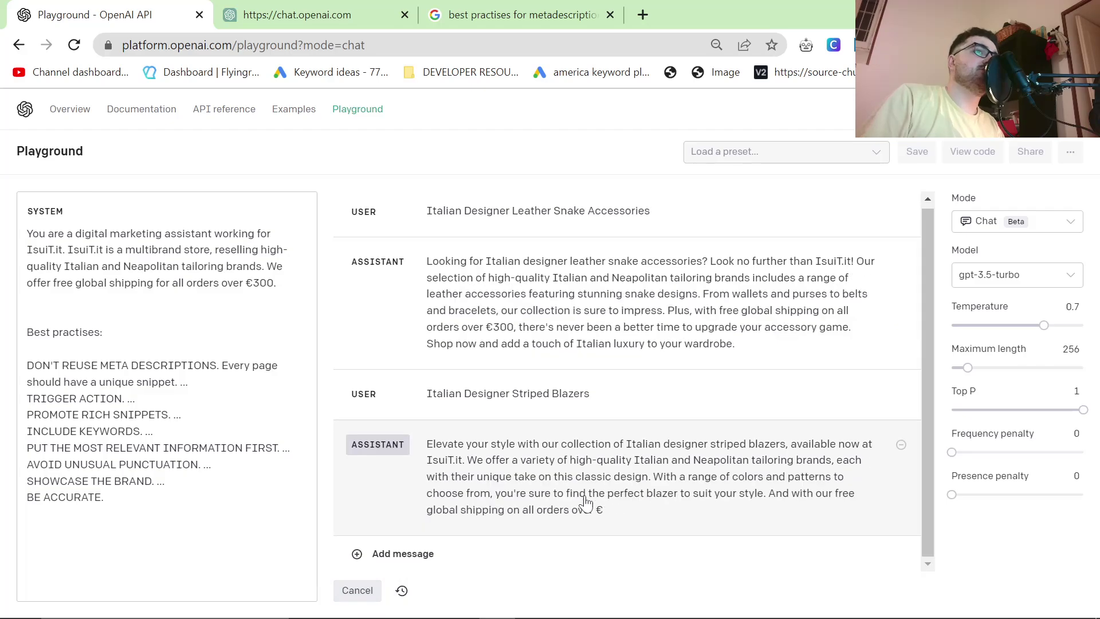
Paste the striped blazers reply into Meta Description and save the page.
{"action": "left_click", "coordinate": [592, 496]}
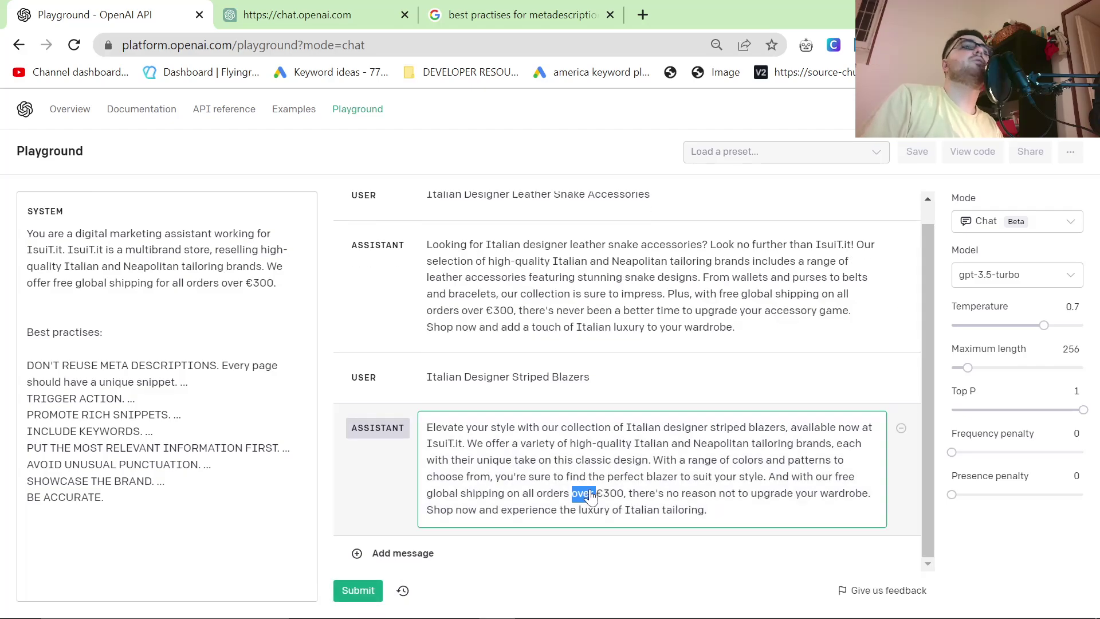
{"action": "key", "text": "ctrl+a"}
{"action": "key", "text": "ctrl+c"}
{"action": "key", "text": "alt+Tab"}
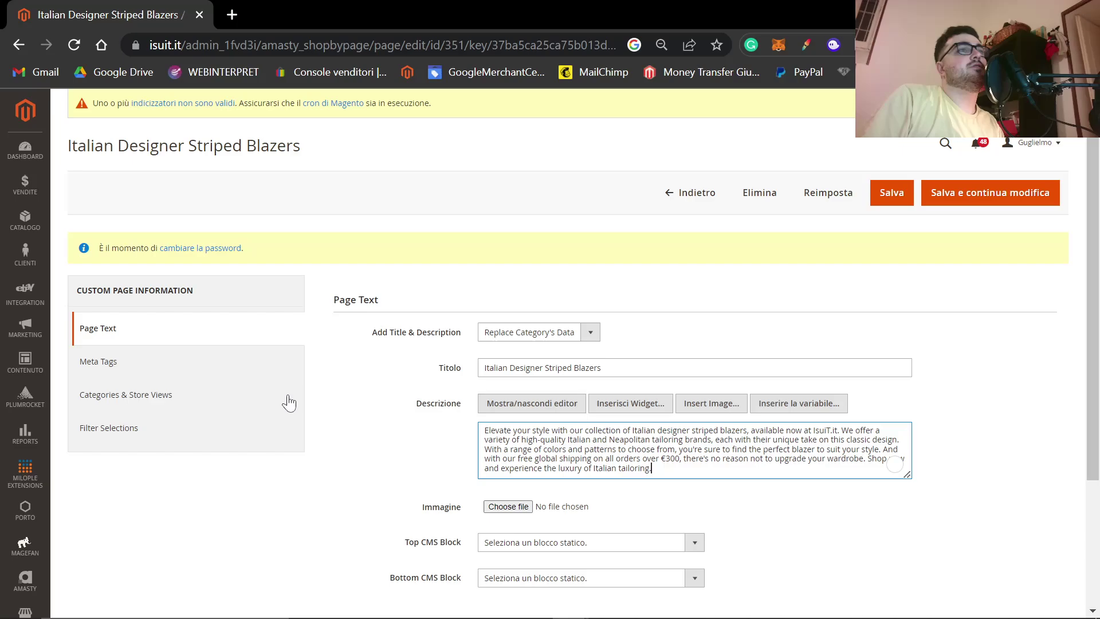
{"action": "left_click", "coordinate": [243, 369]}
{"action": "left_click", "coordinate": [688, 389]}
{"action": "key", "text": "ctrl+v"}
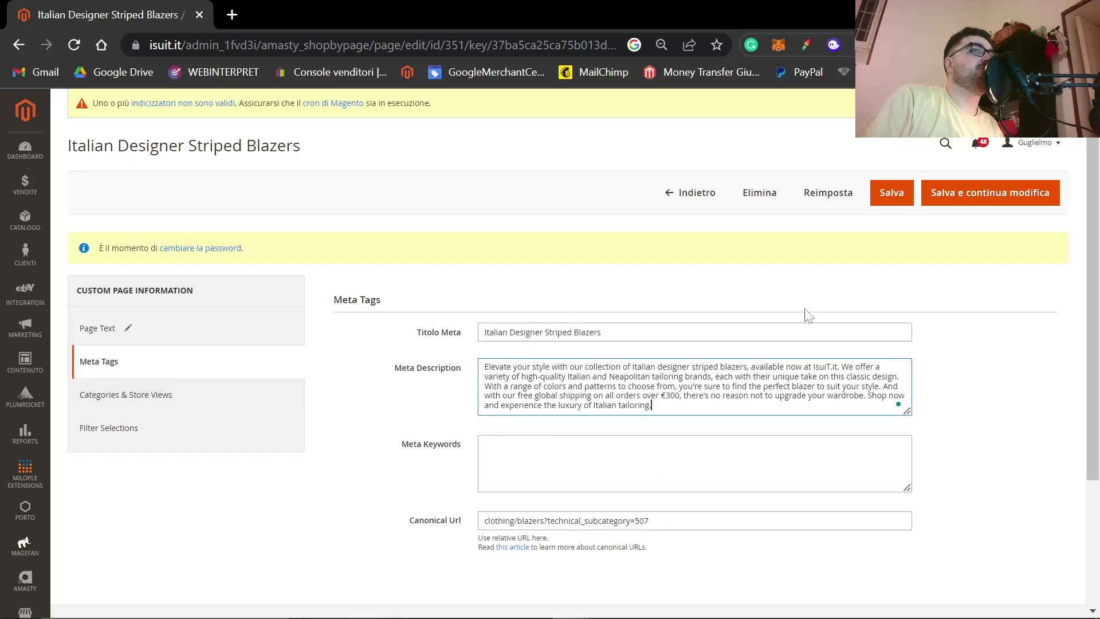
{"action": "left_click", "coordinate": [883, 193]}
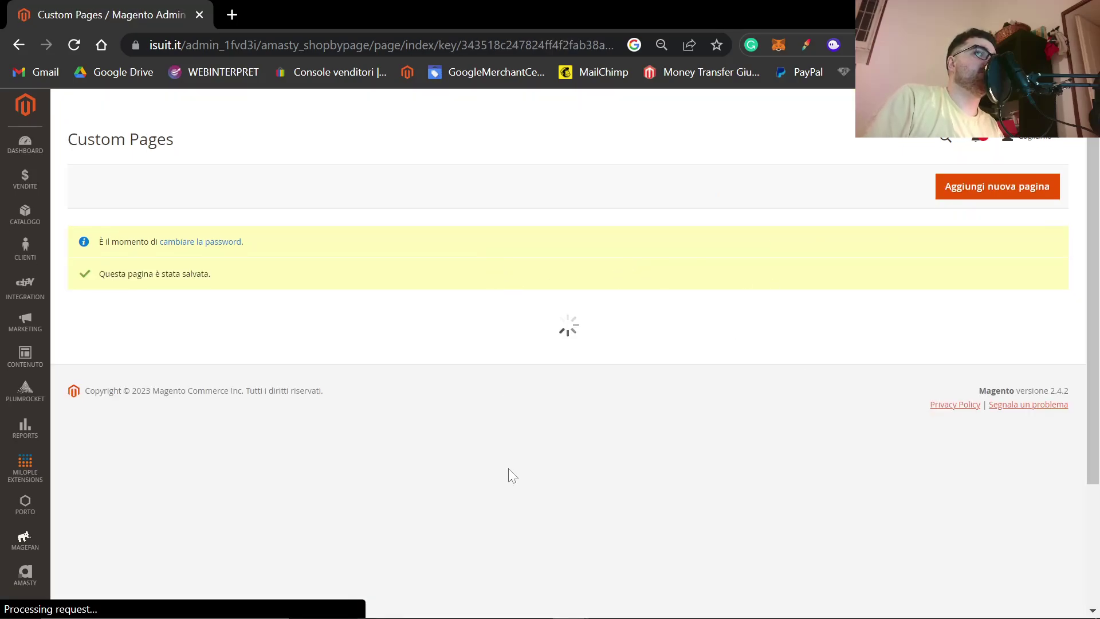
{"action": "scroll", "coordinate": [540, 436], "scroll_direction": "down", "scroll_amount": 3}
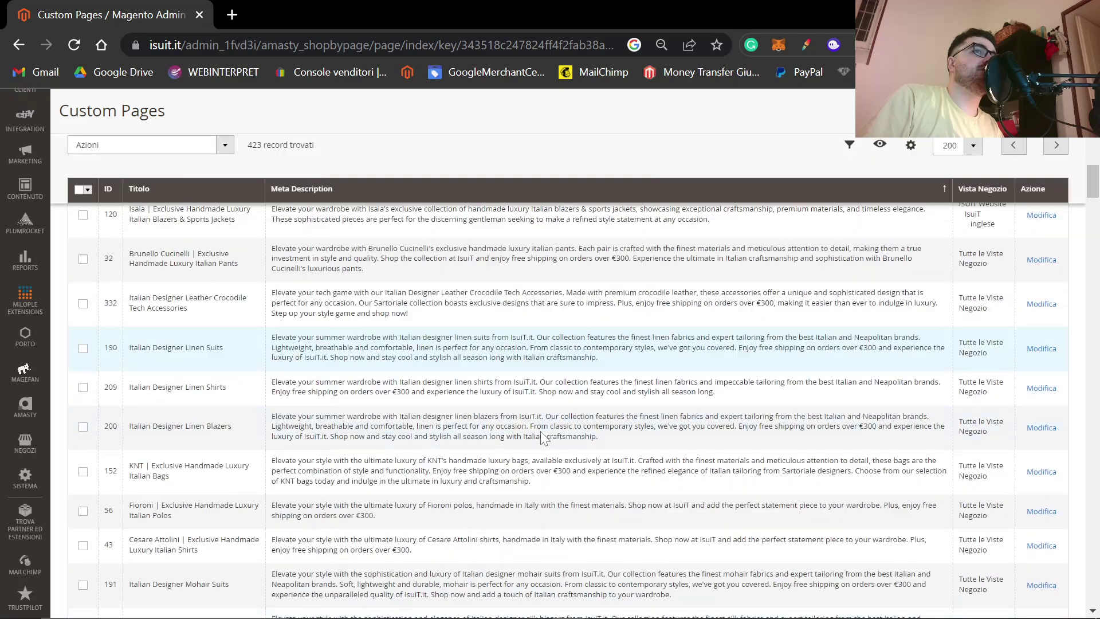
{"action": "scroll", "coordinate": [544, 432], "scroll_direction": "down", "scroll_amount": 5}
{"action": "scroll", "coordinate": [539, 438], "scroll_direction": "down", "scroll_amount": 20}
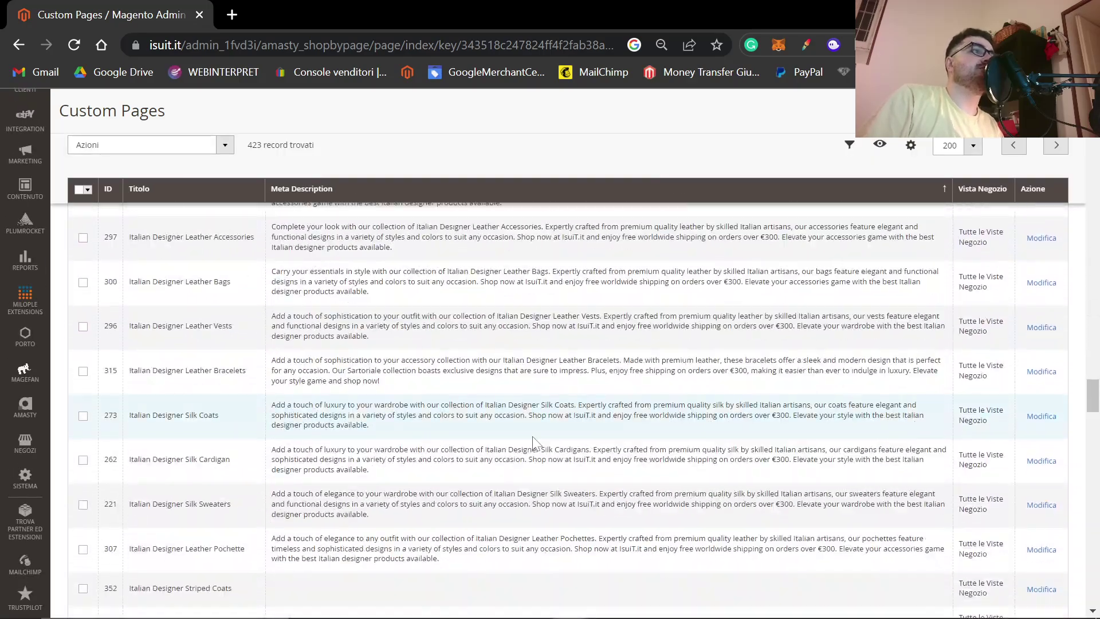
{"action": "scroll", "coordinate": [353, 342], "scroll_direction": "up", "scroll_amount": 2}
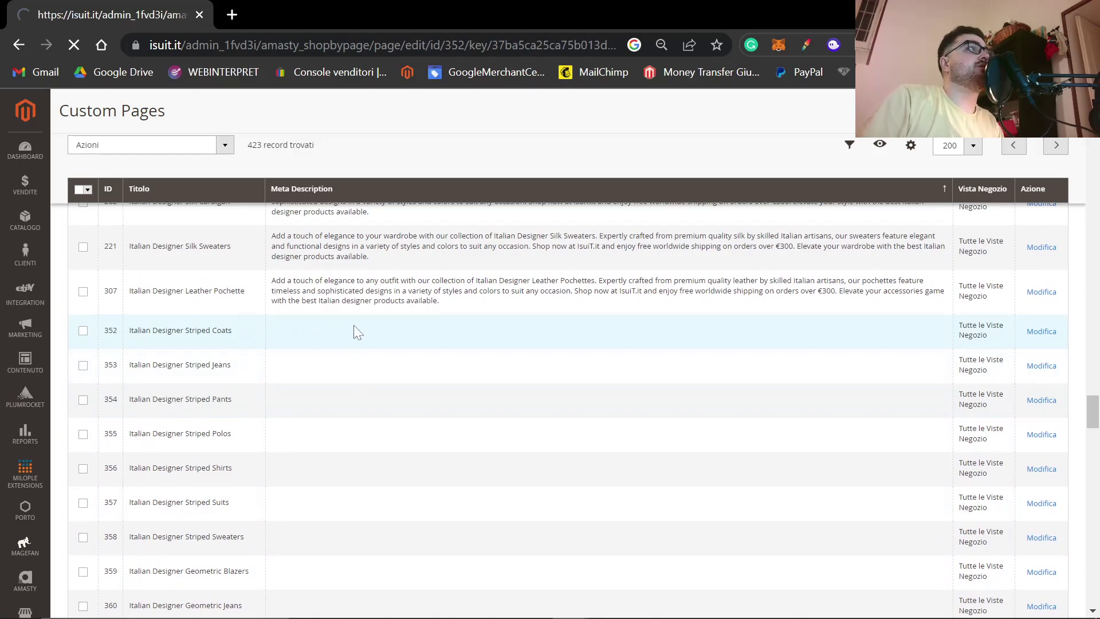
Generate a Playground description for 'Italian Designer Striped Coats'.
{"action": "key", "text": "ctrl+a"}
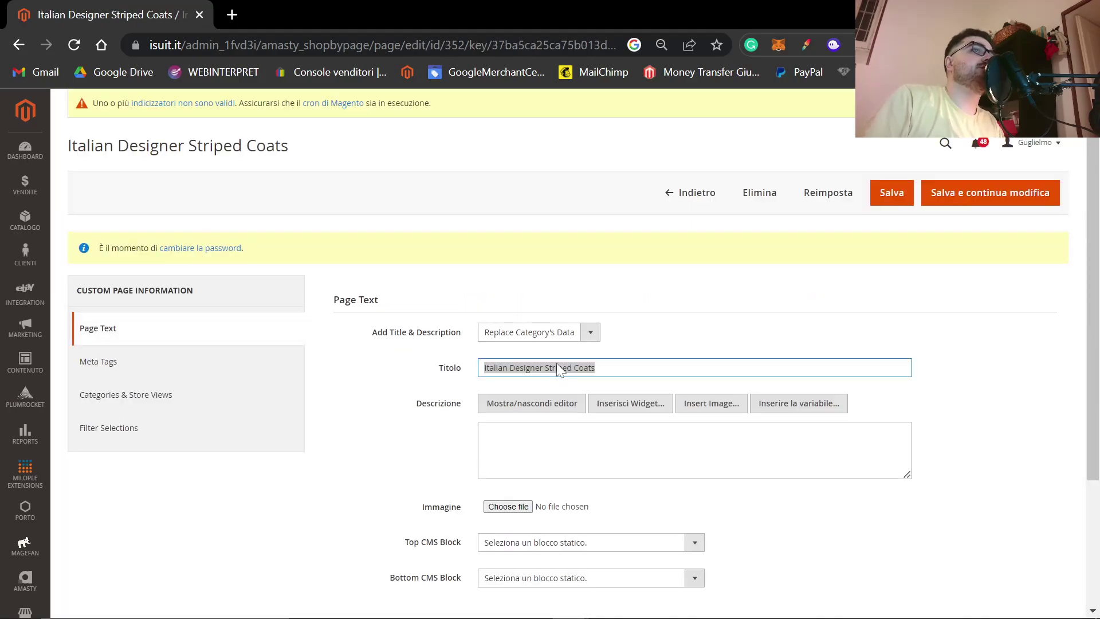
{"action": "key", "text": "alt+Tab"}
{"action": "left_click", "coordinate": [393, 553]}
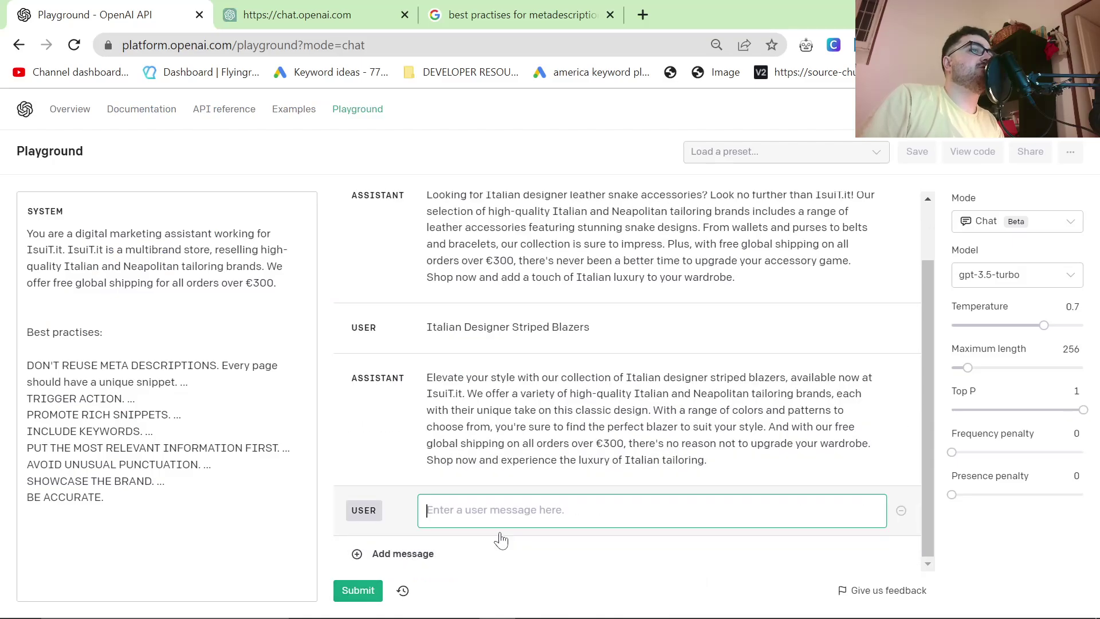
{"action": "key", "text": "ctrl+v"}
{"action": "key", "text": "ctrl+Return"}
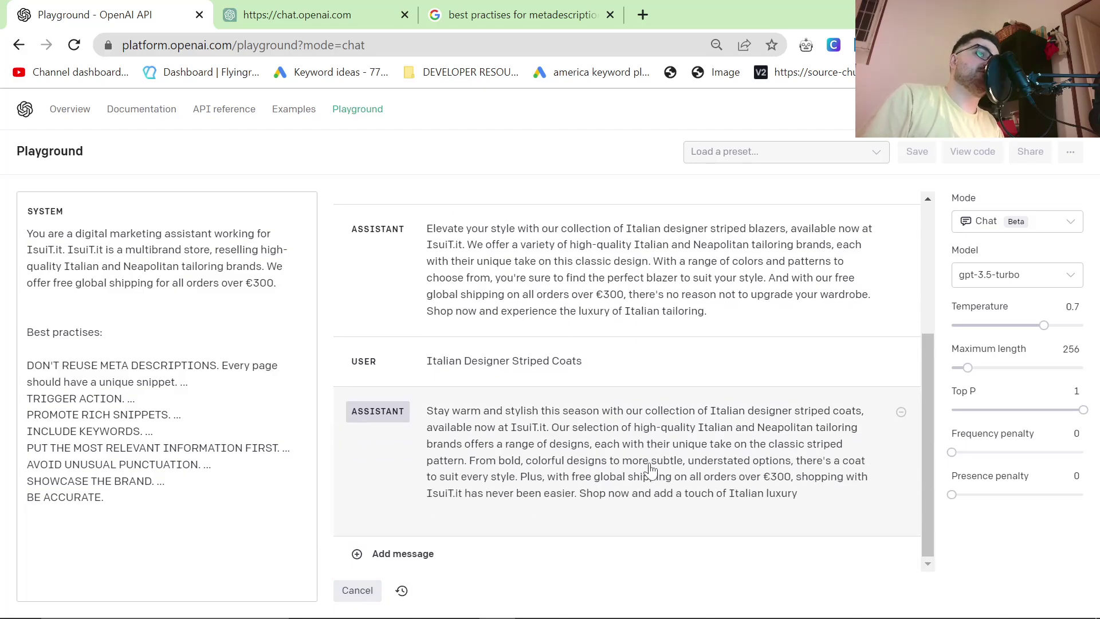
Paste the coats reply into both Descrizione and Meta Description, then save the page.
{"action": "left_click", "coordinate": [650, 470]}
{"action": "key", "text": "ctrl+a"}
{"action": "key", "text": "ctrl+c"}
{"action": "key", "text": "alt+Tab"}
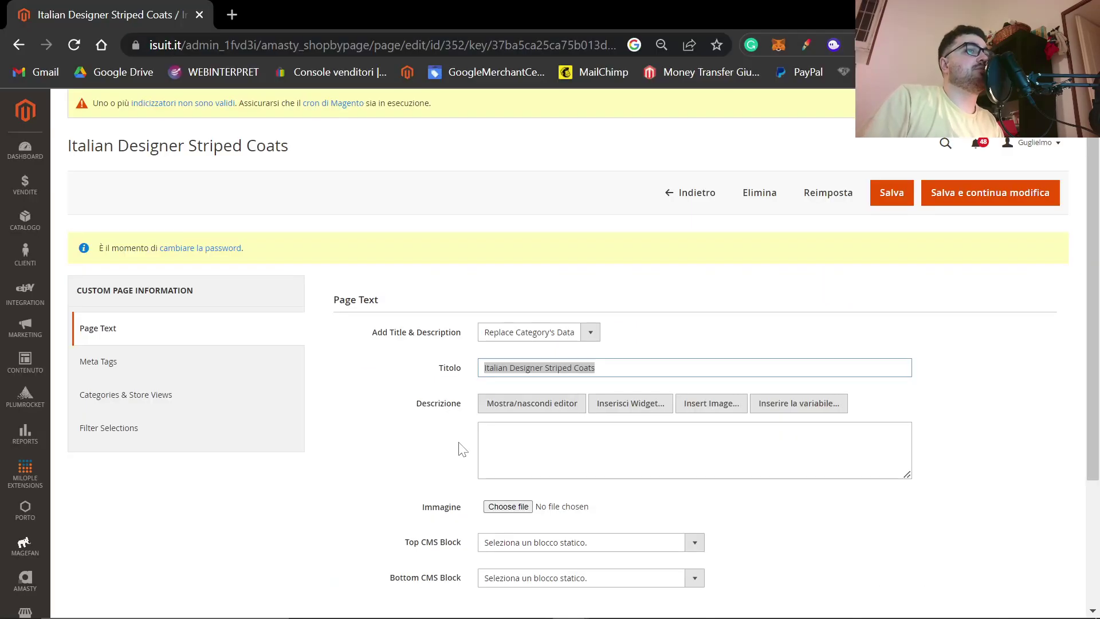
{"action": "left_click", "coordinate": [693, 450]}
{"action": "key", "text": "ctrl+v"}
{"action": "left_click", "coordinate": [180, 361]}
{"action": "left_click", "coordinate": [693, 387]}
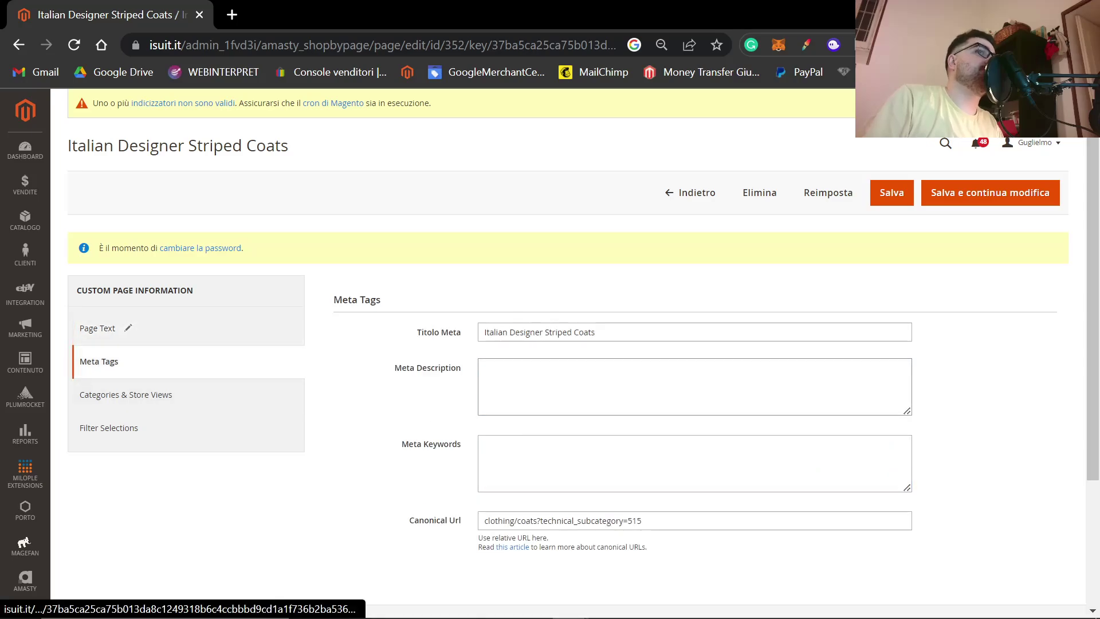
{"action": "key", "text": "ctrl+v"}
{"action": "left_click", "coordinate": [875, 193]}
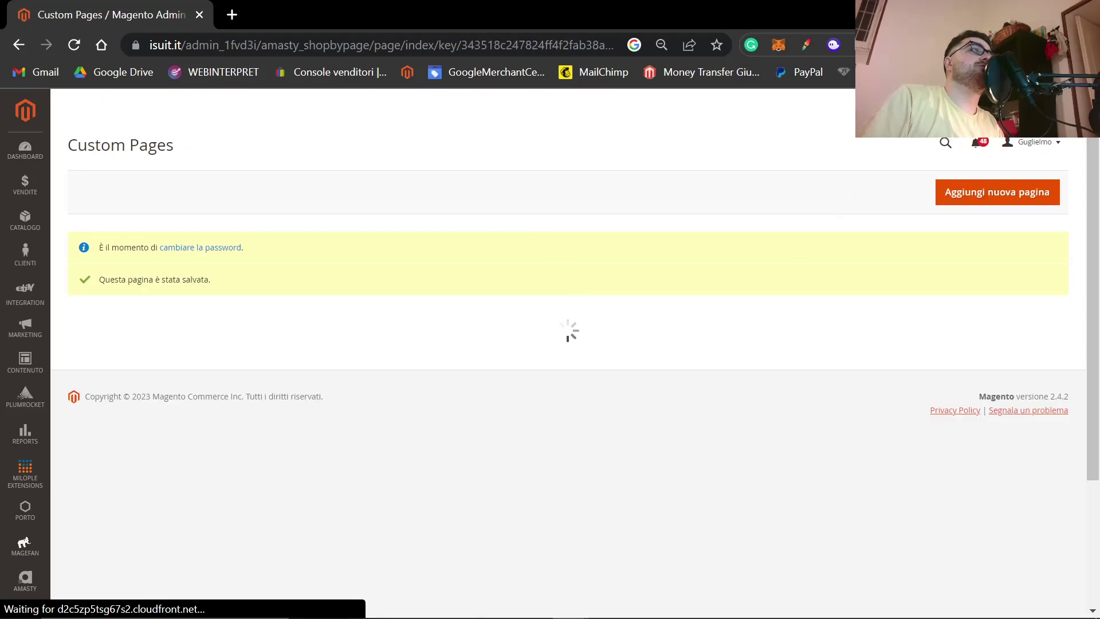
Load Search Console in a new tab and review the saved Custom Pages list.
{"action": "left_click", "coordinate": [231, 14]}
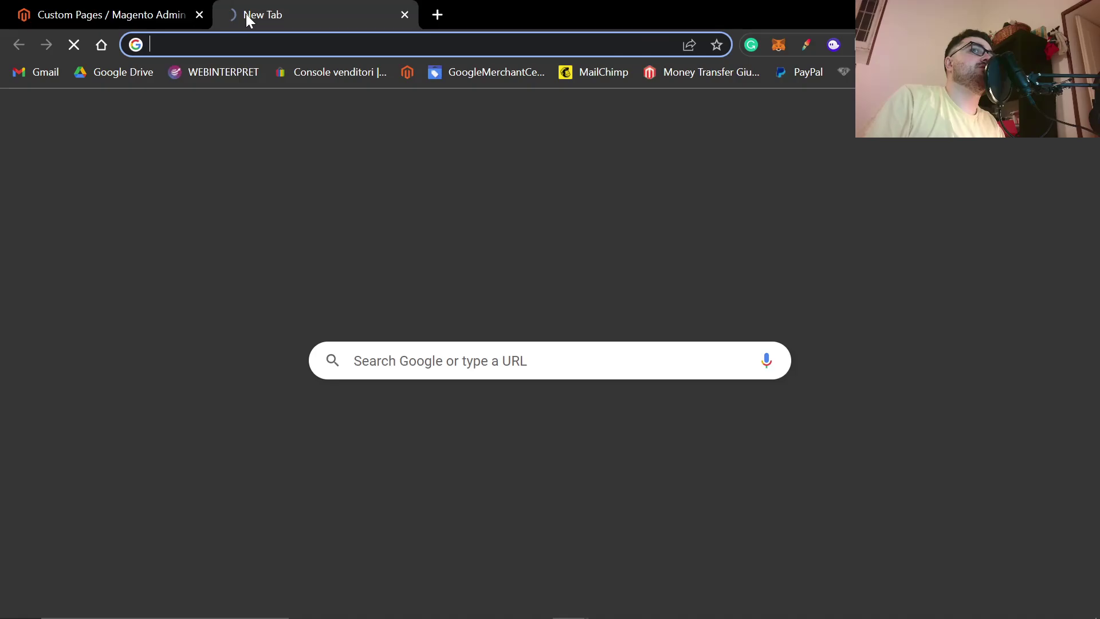
{"action": "type", "text": "sea"}
{"action": "key", "text": "Return"}
{"action": "left_click", "coordinate": [137, 15]}
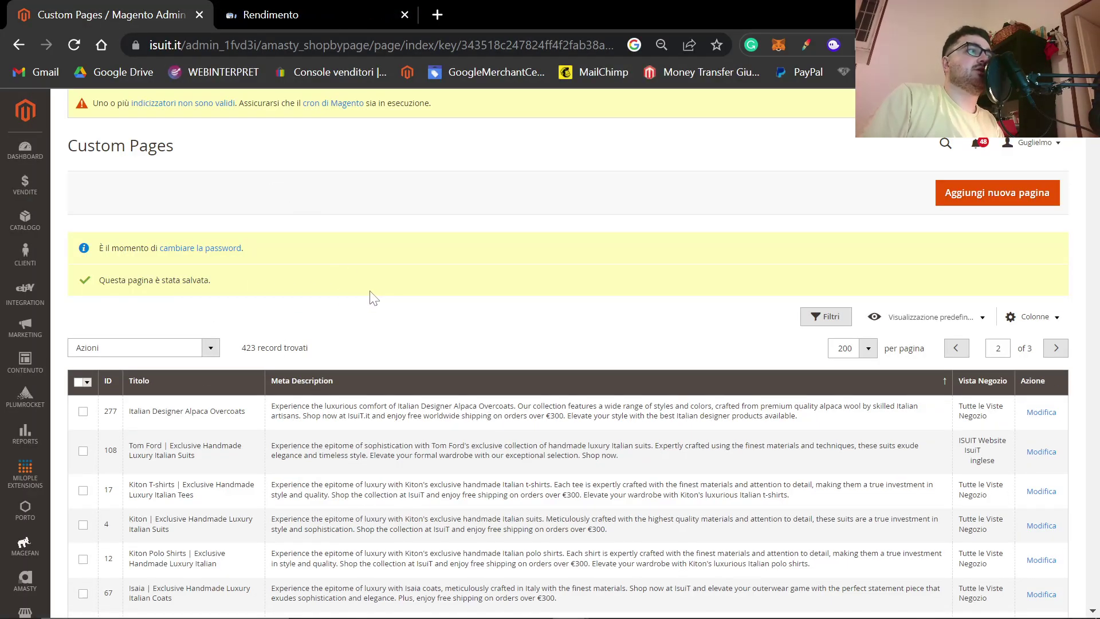
{"action": "scroll", "coordinate": [370, 295], "scroll_direction": "down", "scroll_amount": 20}
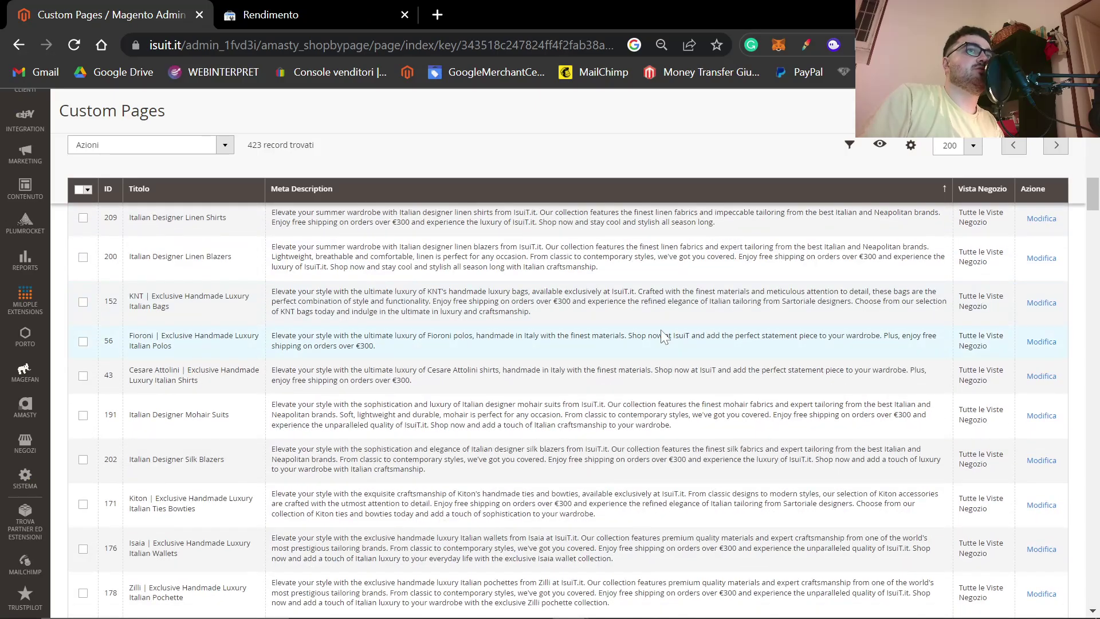
{"action": "scroll", "coordinate": [567, 401], "scroll_direction": "down", "scroll_amount": 15}
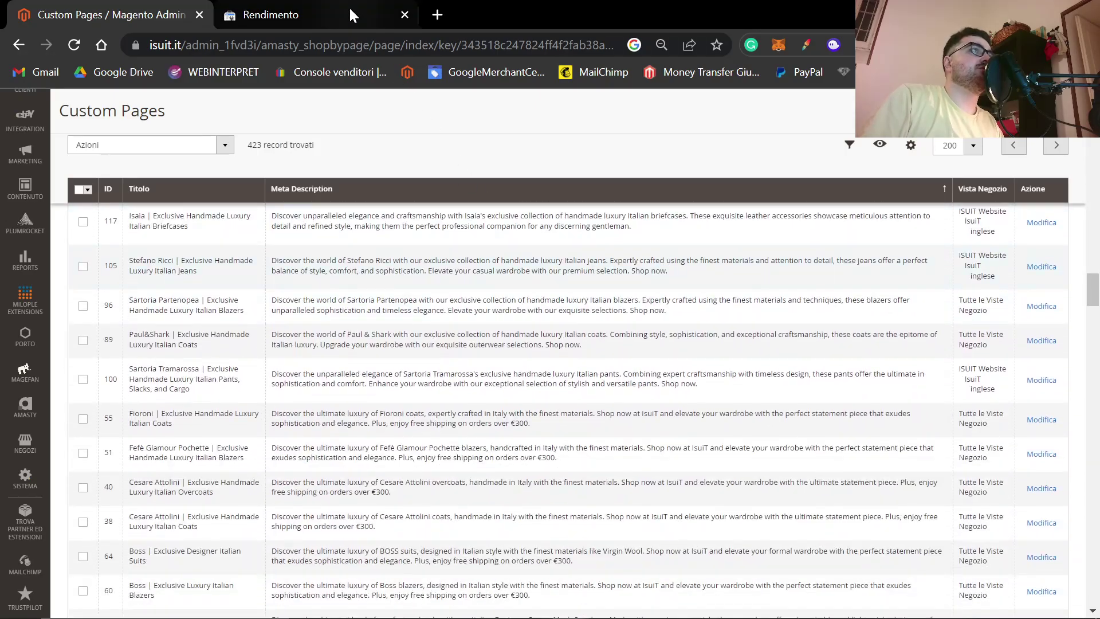
Set the performance report's date range to the most recent date.
{"action": "left_click", "coordinate": [352, 20]}
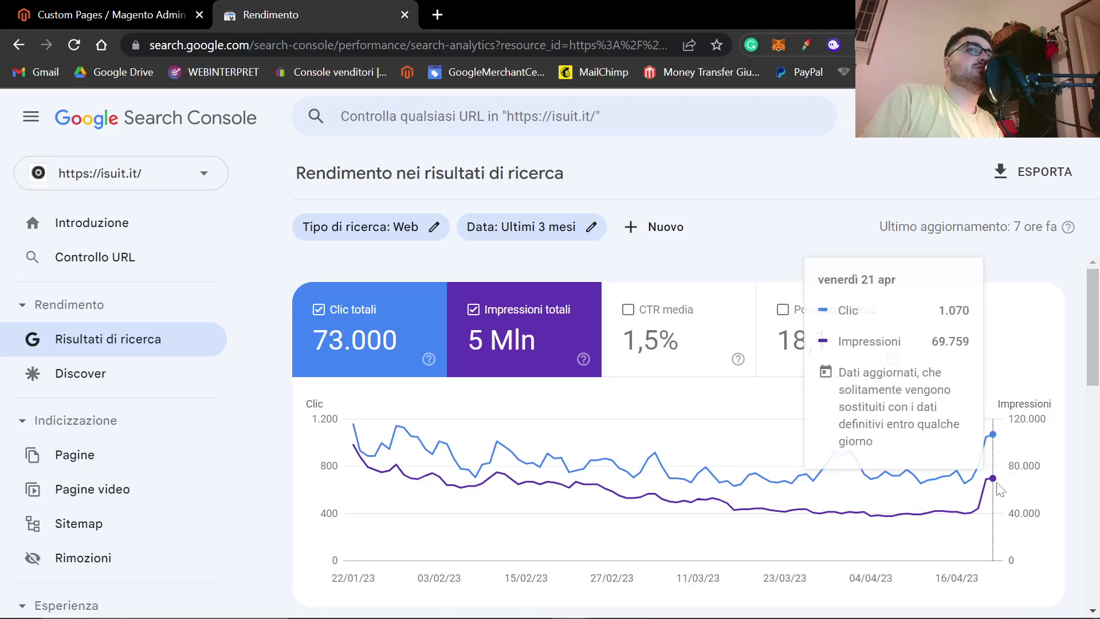
{"action": "mouse_move", "coordinate": [989, 484]}
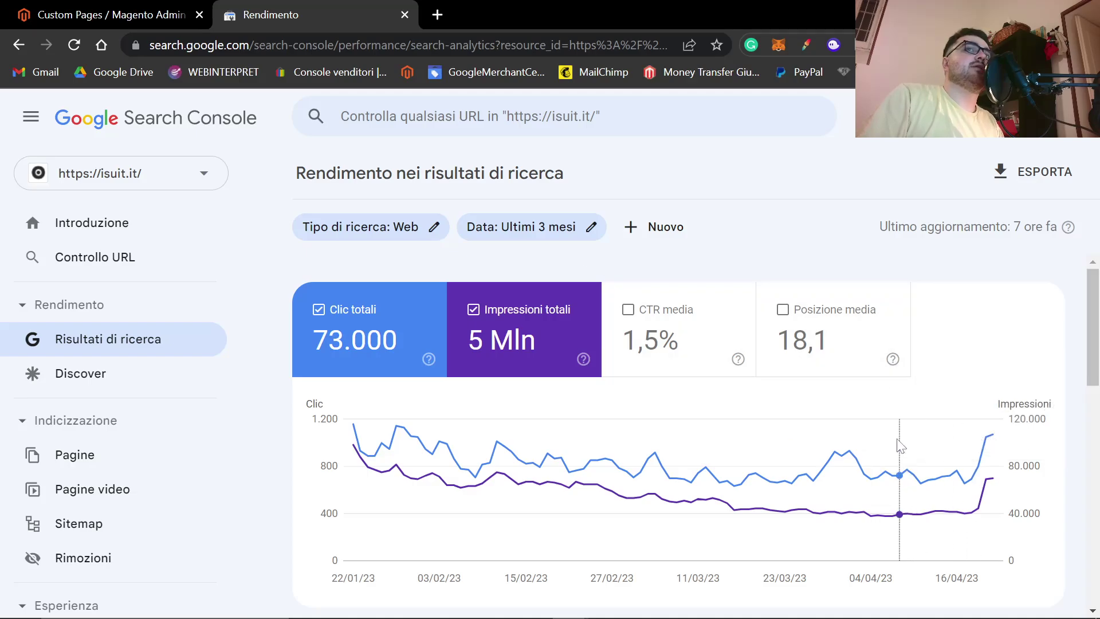
{"action": "key", "text": "ctrl+minus"}
{"action": "key", "text": "ctrl+minus"}
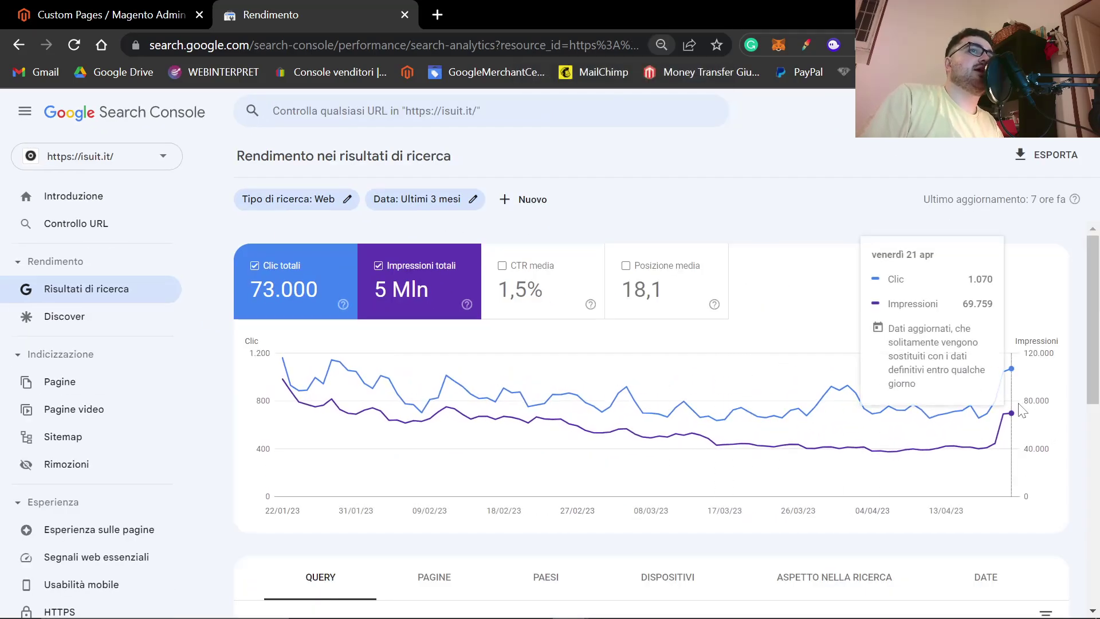
{"action": "left_click", "coordinate": [473, 200]}
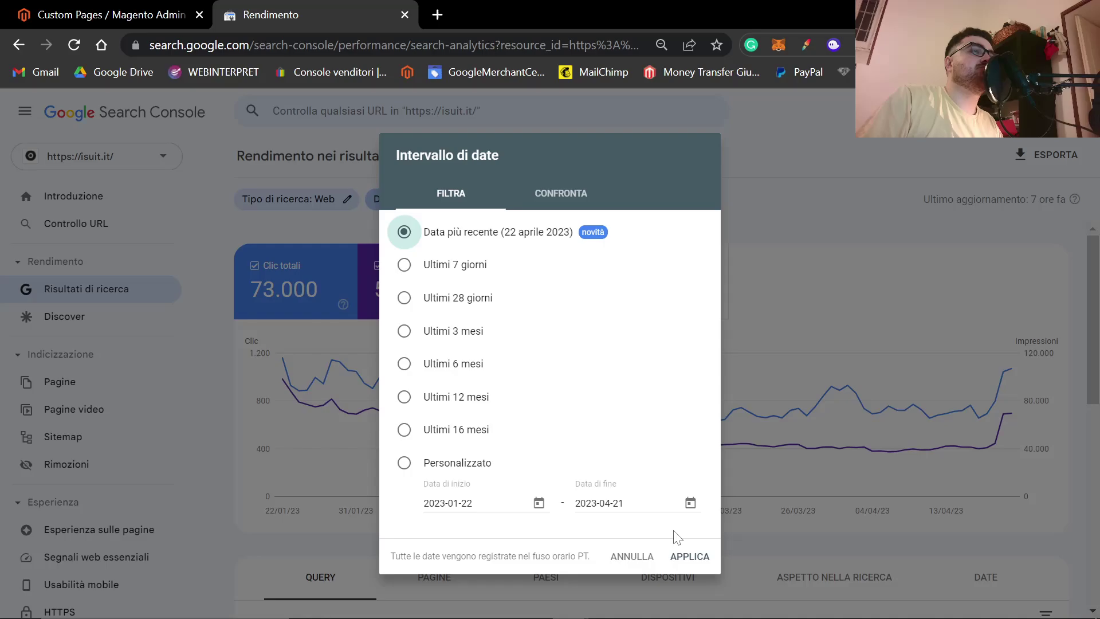
{"action": "left_click", "coordinate": [708, 564]}
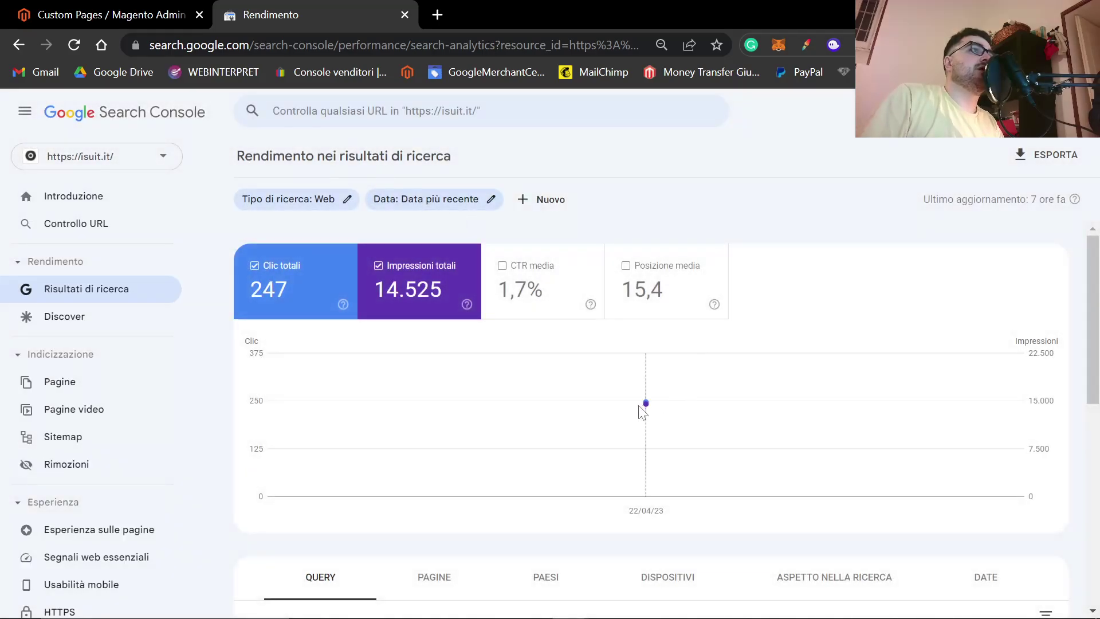
Show pages and filter to URLs containing 'clothing'.
{"action": "scroll", "coordinate": [582, 394], "scroll_direction": "down", "scroll_amount": 6}
{"action": "scroll", "coordinate": [582, 395], "scroll_direction": "up", "scroll_amount": 6}
{"action": "left_click", "coordinate": [464, 344]}
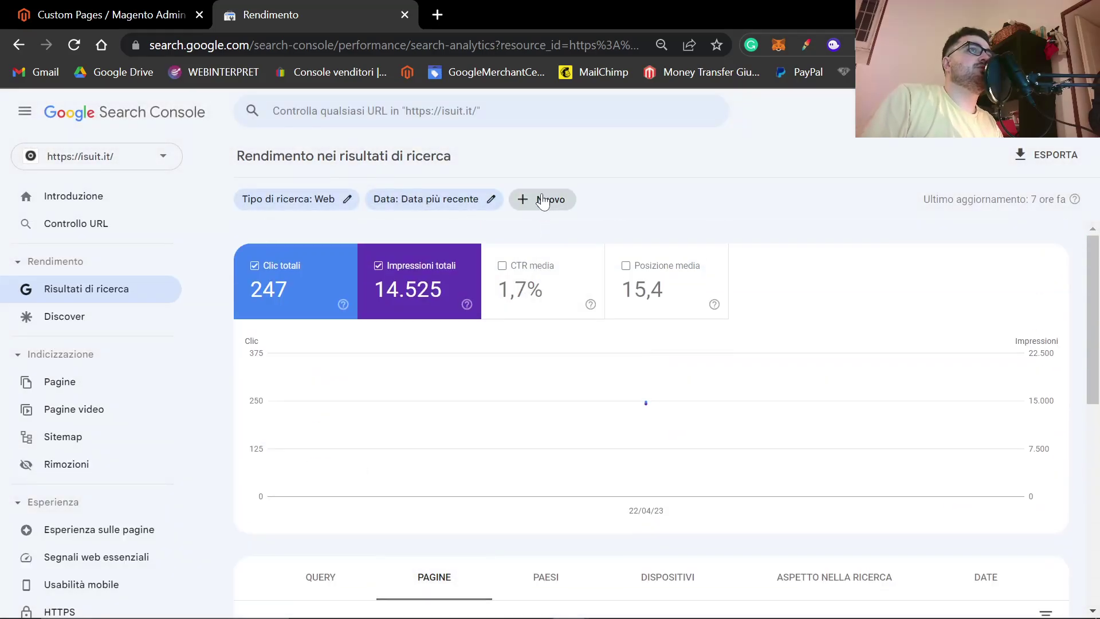
{"action": "left_click", "coordinate": [551, 200]}
{"action": "left_click", "coordinate": [625, 253]}
{"action": "type", "text": "clt"}
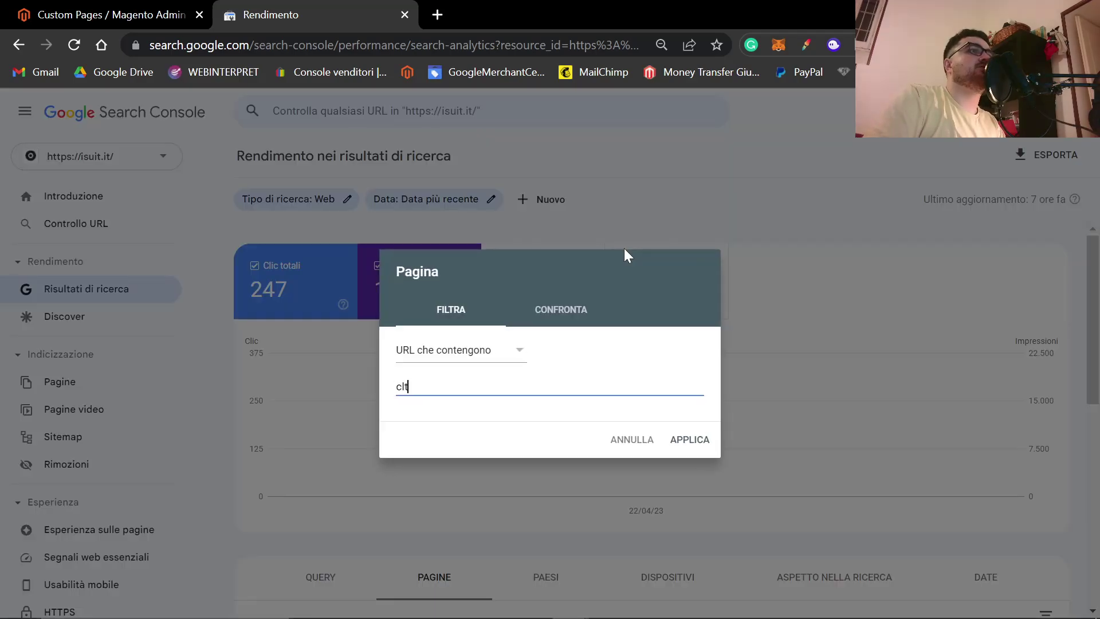
{"action": "type", "text": "thing"}
{"action": "key", "text": "Return"}
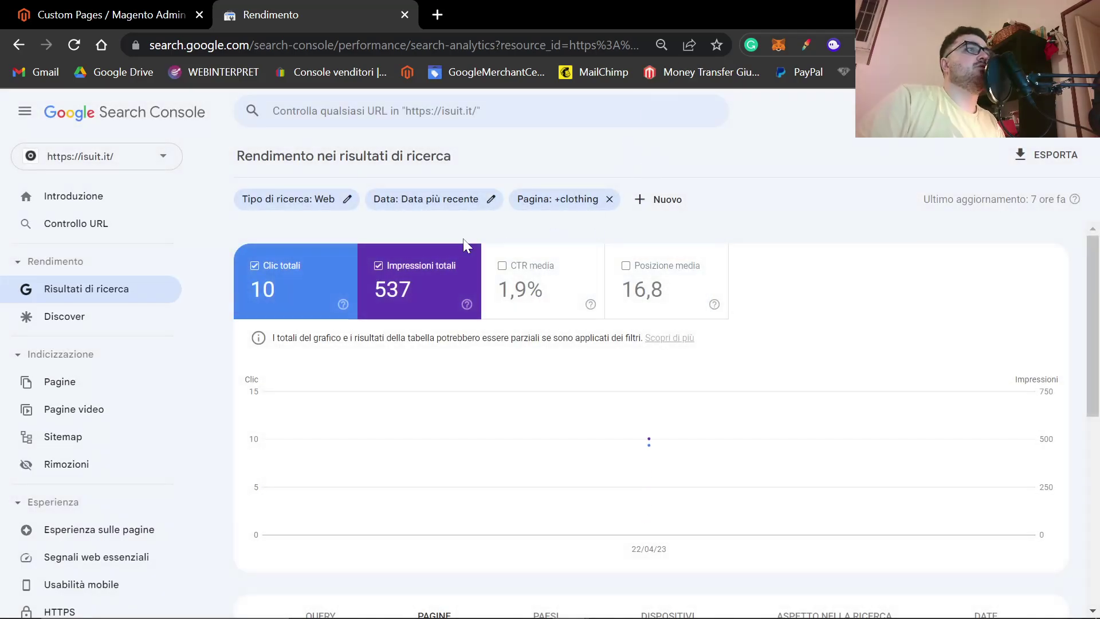
View the Wool Jeans page's meta tag settings at 80% zoom.
{"action": "left_click", "coordinate": [136, 6]}
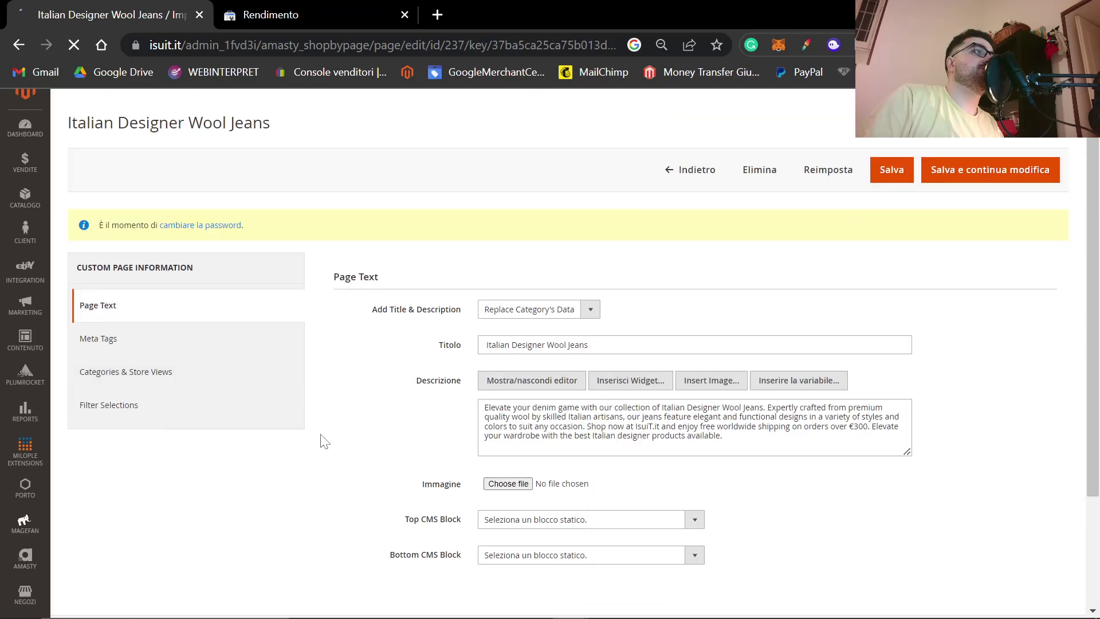
{"action": "scroll", "coordinate": [319, 437], "scroll_direction": "down", "scroll_amount": 4}
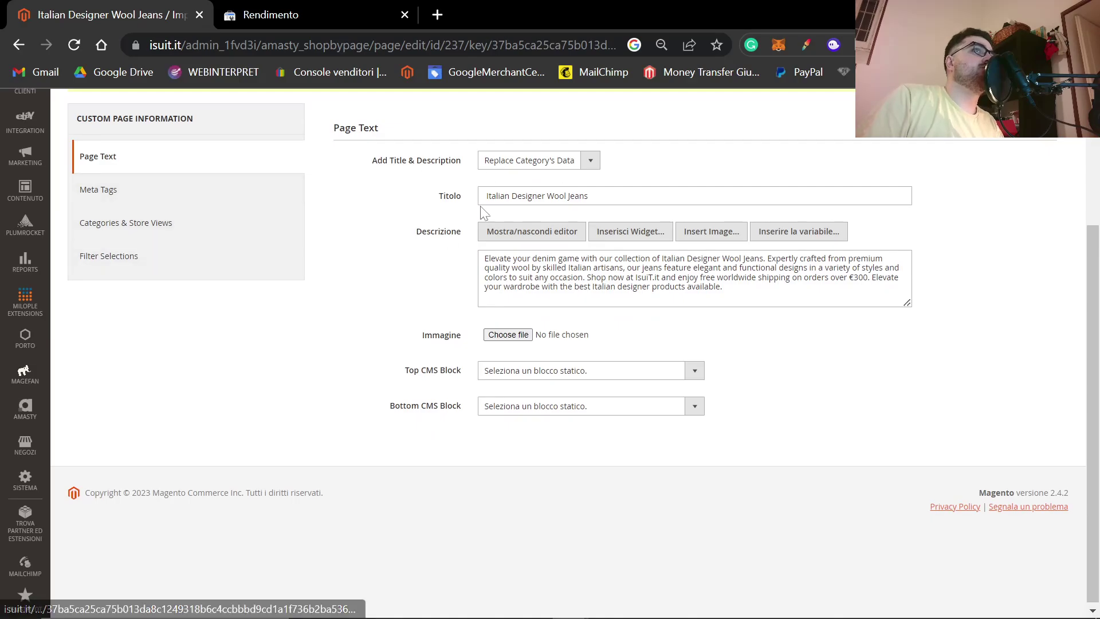
{"action": "left_click", "coordinate": [89, 190]}
{"action": "left_click", "coordinate": [436, 349]}
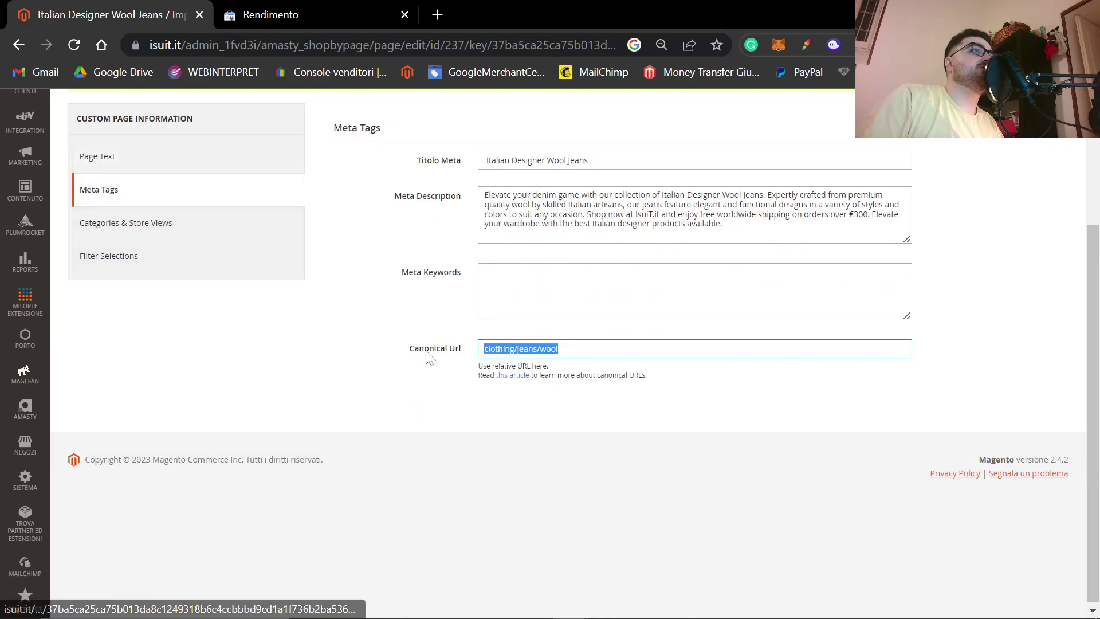
{"action": "key", "text": "ctrl+plus"}
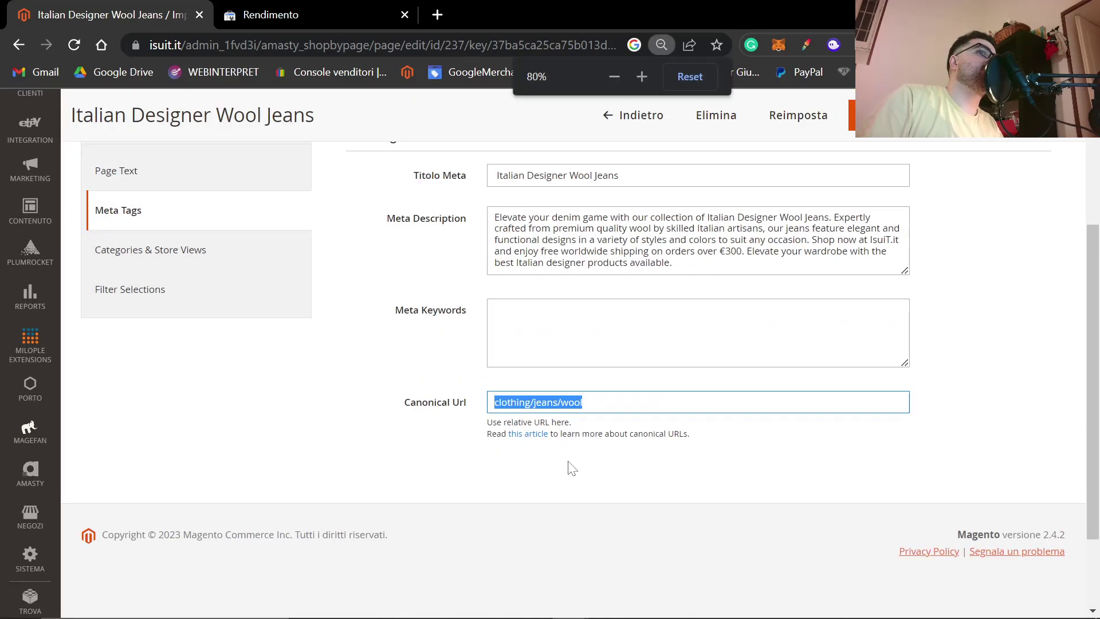
Check the Search Console report, return to the Custom Pages list, and select the Playground's best-practice rules.
{"action": "left_click", "coordinate": [293, 14]}
{"action": "scroll", "coordinate": [519, 358], "scroll_direction": "down", "scroll_amount": 6}
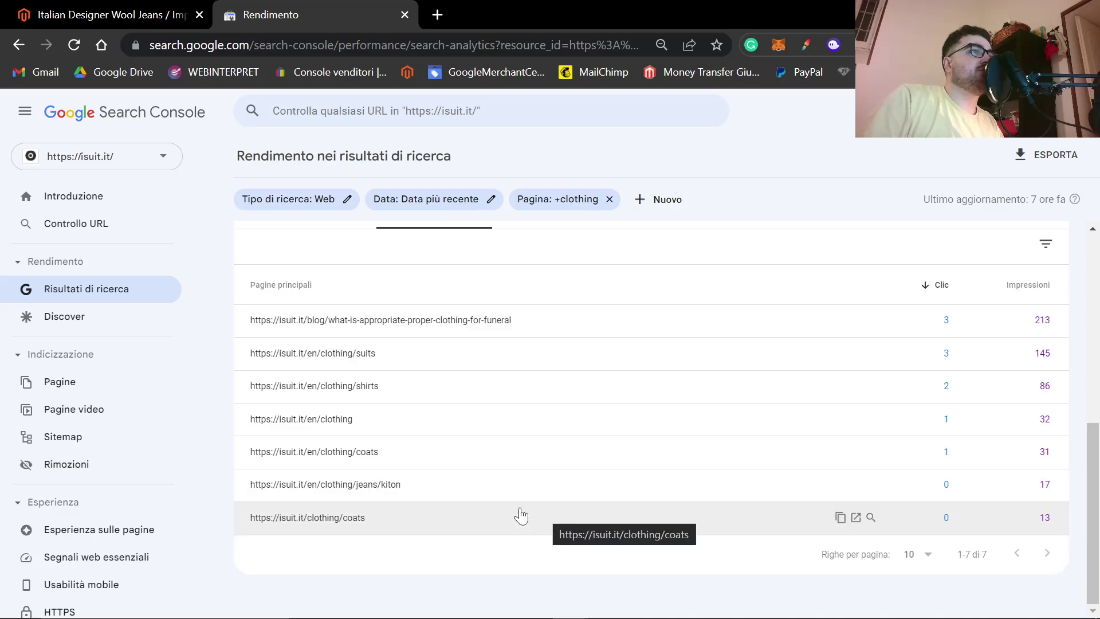
{"action": "left_click", "coordinate": [143, 14]}
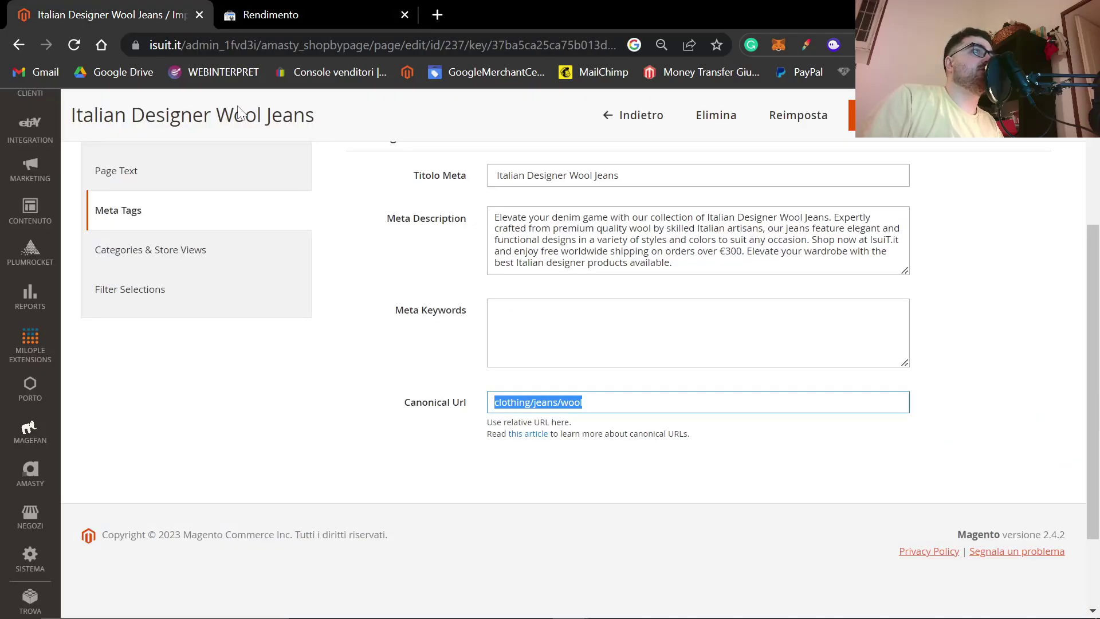
{"action": "left_click", "coordinate": [639, 125]}
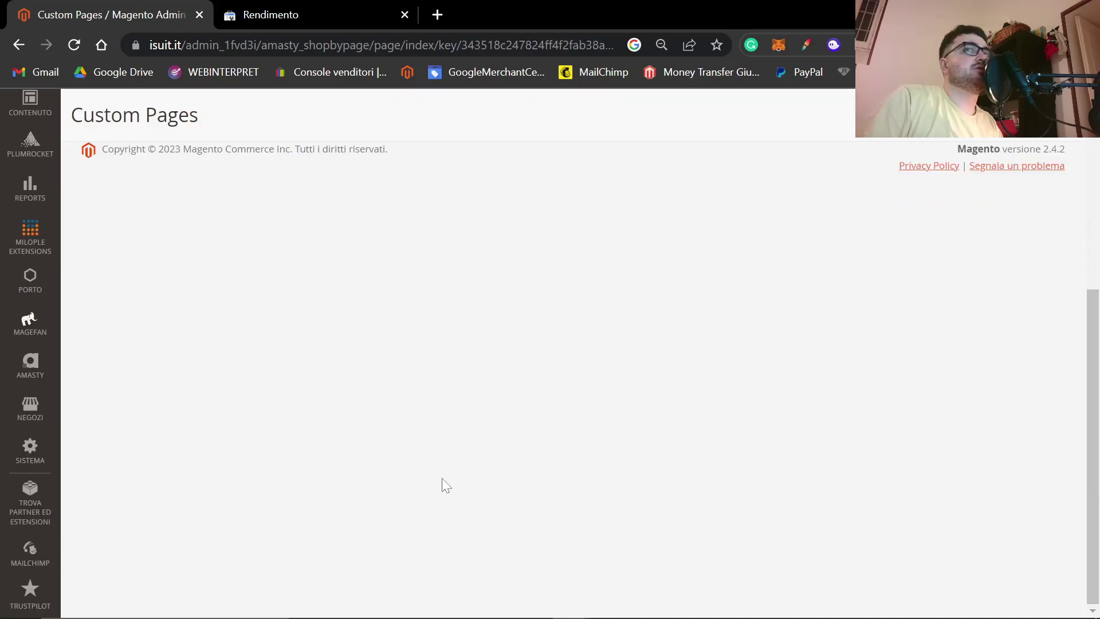
{"action": "key", "text": "alt+Tab"}
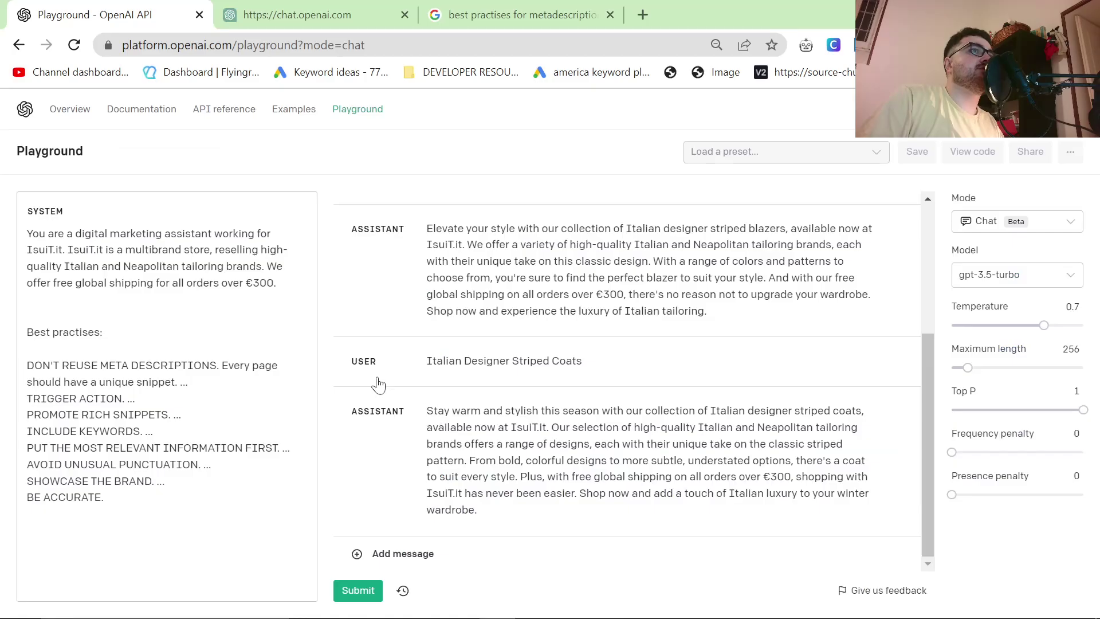
{"action": "left_click_drag", "start_coordinate": [166, 480], "coordinate": [27, 230]}
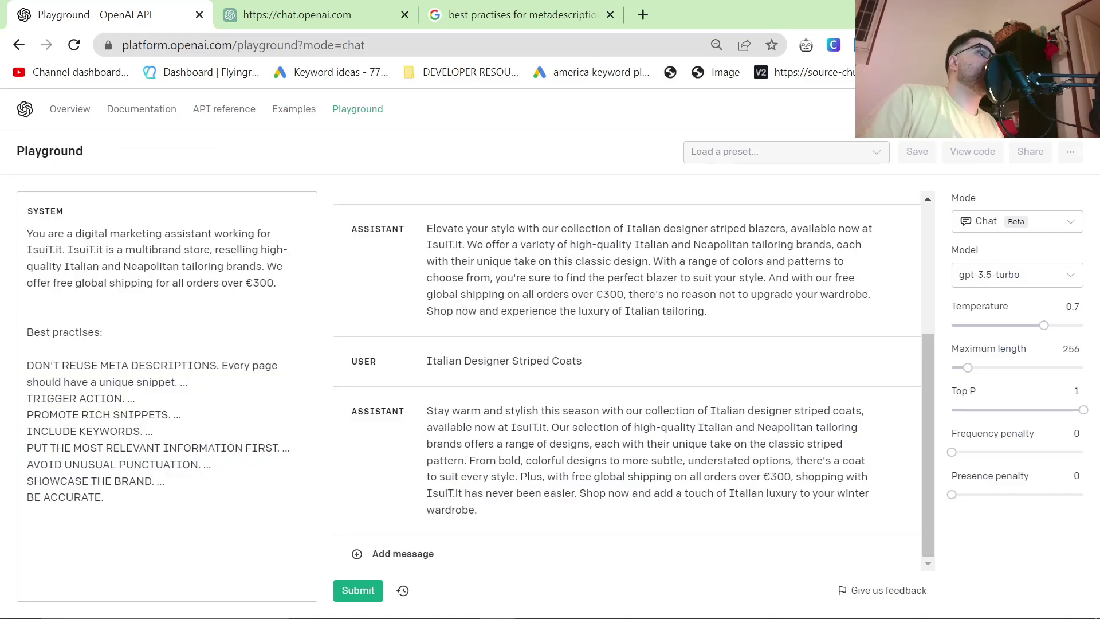
Remove the € sign before 300 in the striped blazers reply, then return to Magento's Custom Pages list.
{"action": "left_click_drag", "start_coordinate": [104, 496], "coordinate": [27, 230]}
{"action": "left_click", "coordinate": [28, 349]}
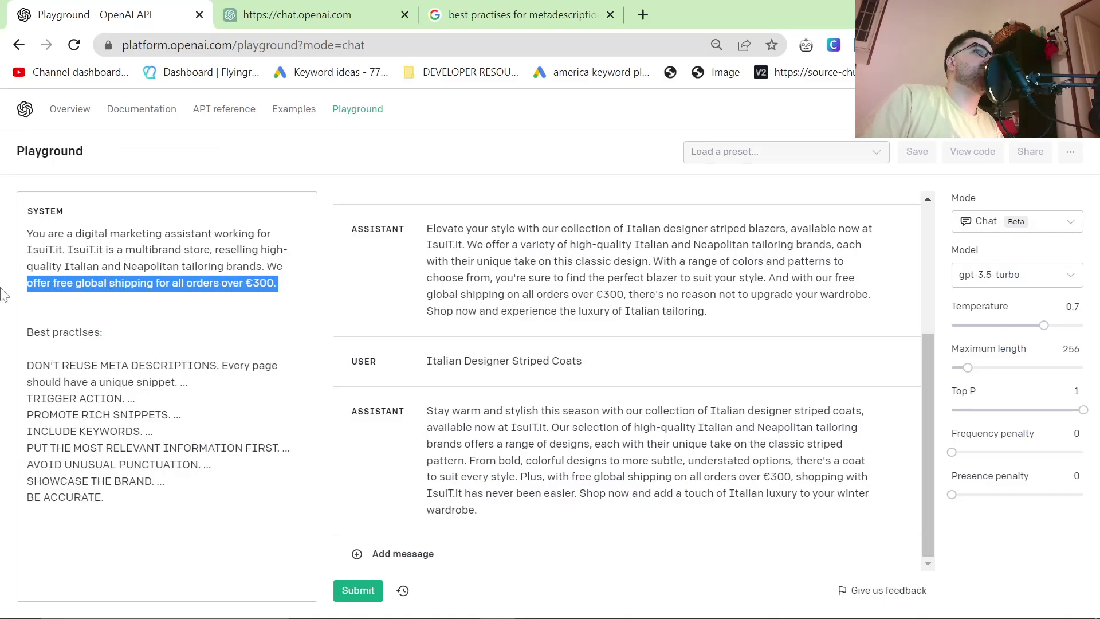
{"action": "left_click", "coordinate": [102, 332]}
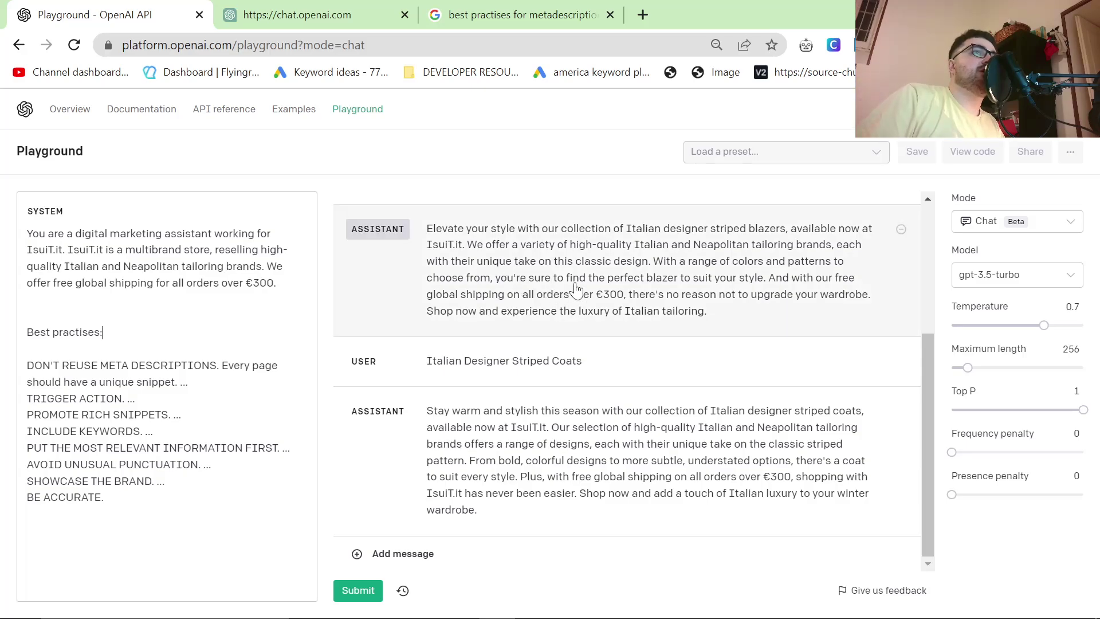
{"action": "triple_click", "coordinate": [595, 294]}
{"action": "left_click", "coordinate": [596, 294]}
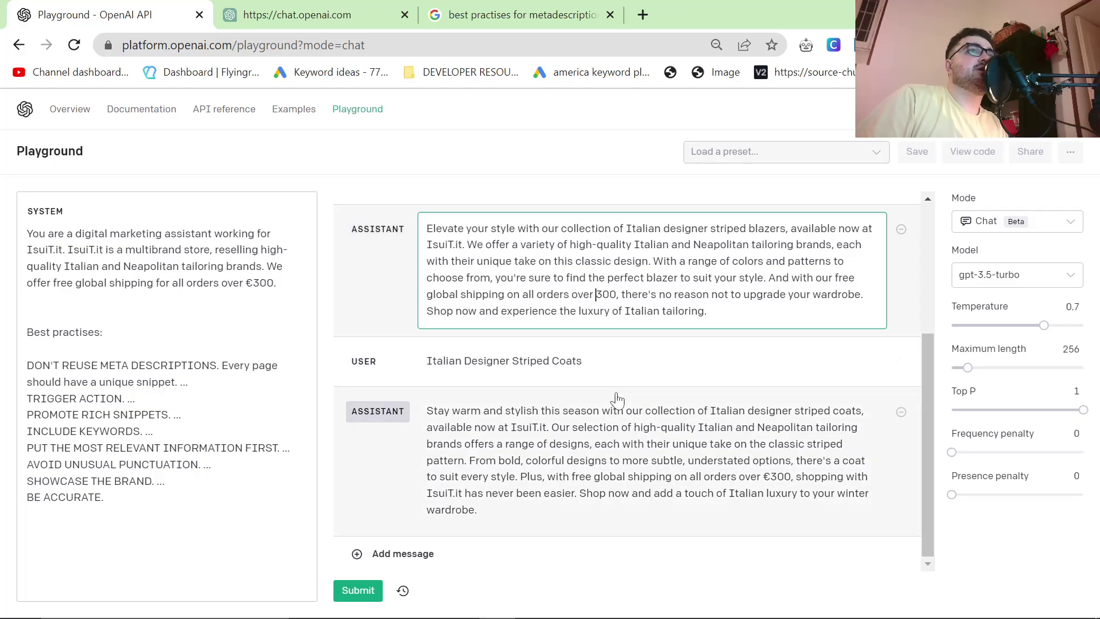
{"action": "key", "text": "alt+Tab"}
Open the Italian Designer Striped Jeans custom page (row 353) and copy its title.
{"action": "scroll", "coordinate": [566, 439], "scroll_direction": "down", "scroll_amount": 15}
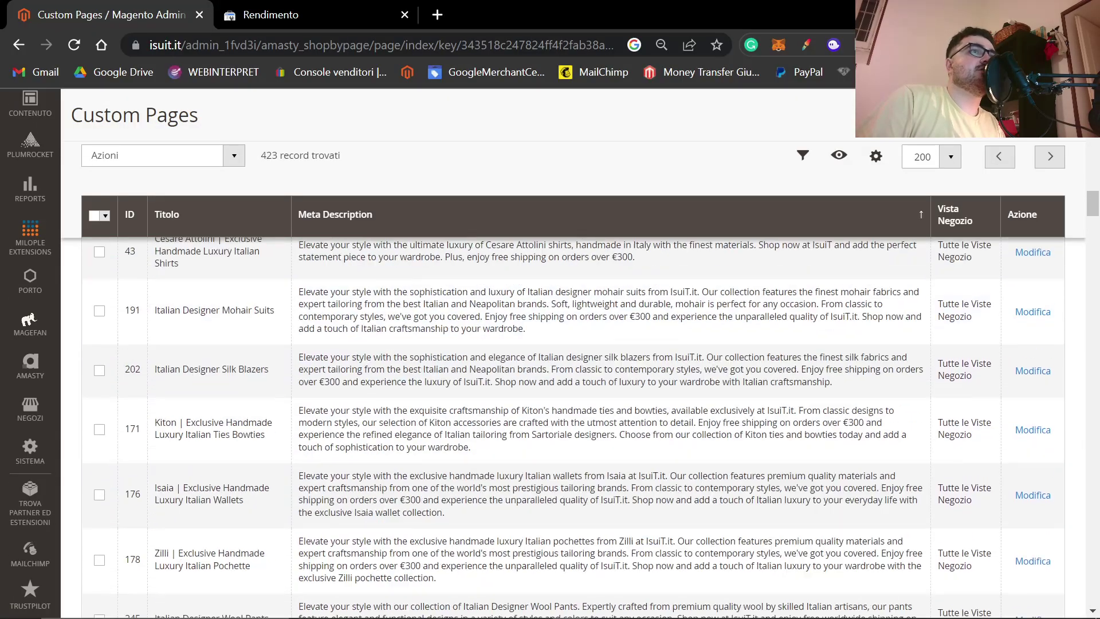
{"action": "scroll", "coordinate": [543, 444], "scroll_direction": "down", "scroll_amount": 15}
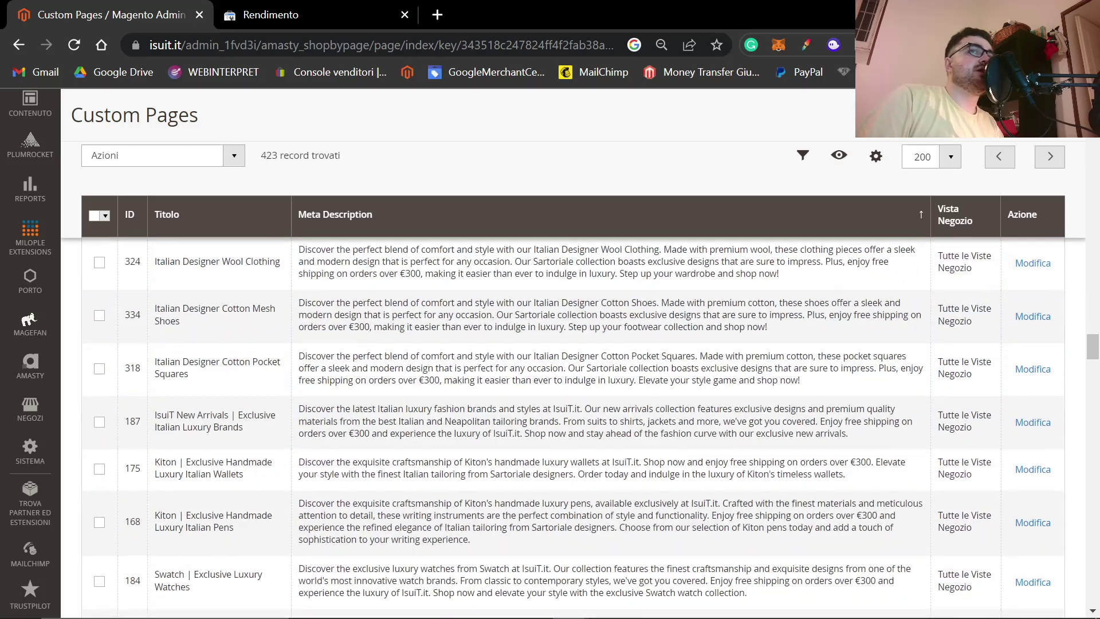
{"action": "scroll", "coordinate": [528, 444], "scroll_direction": "up", "scroll_amount": 7}
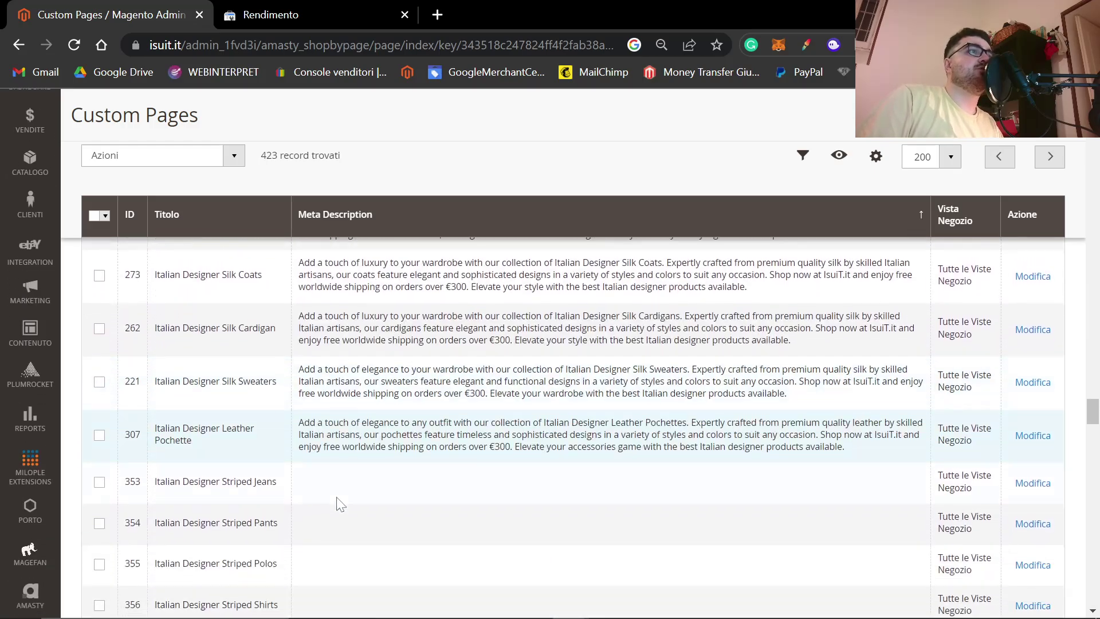
{"action": "left_click", "coordinate": [441, 495]}
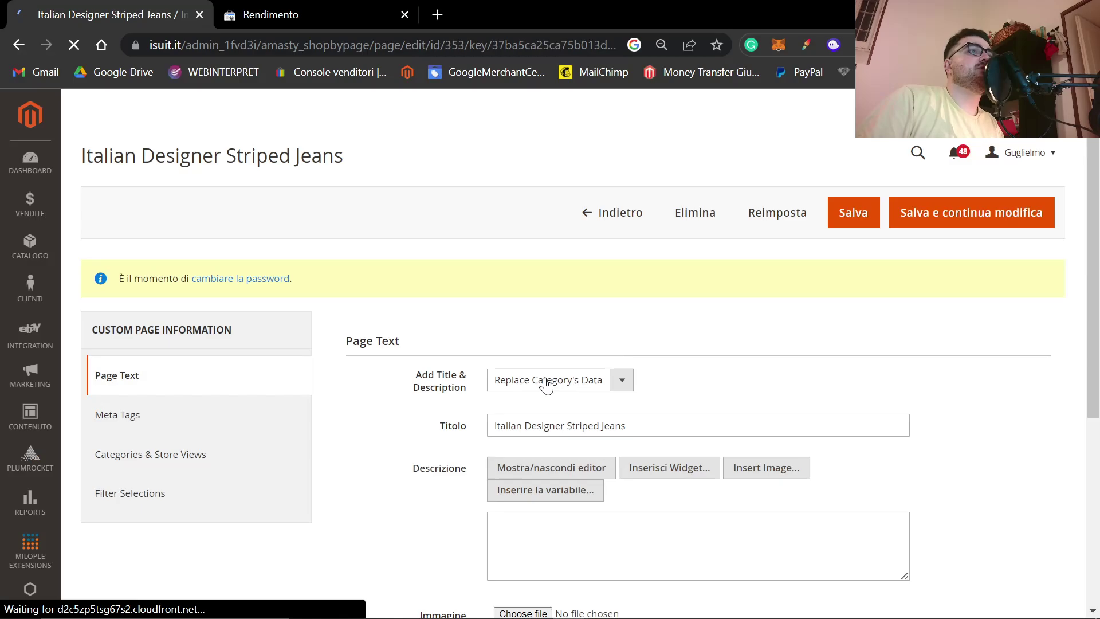
{"action": "scroll", "coordinate": [704, 455], "scroll_direction": "down", "scroll_amount": 2}
{"action": "left_click", "coordinate": [567, 340]}
{"action": "key", "text": "ctrl+a"}
{"action": "key", "text": "ctrl+c"}
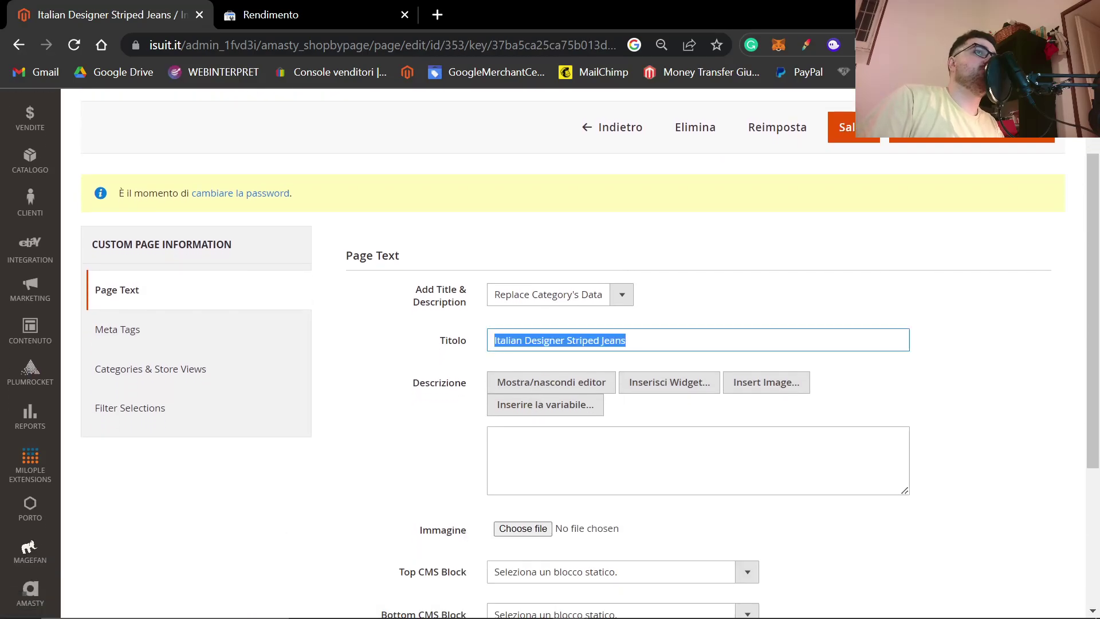
{"action": "key", "text": "alt+Tab"}
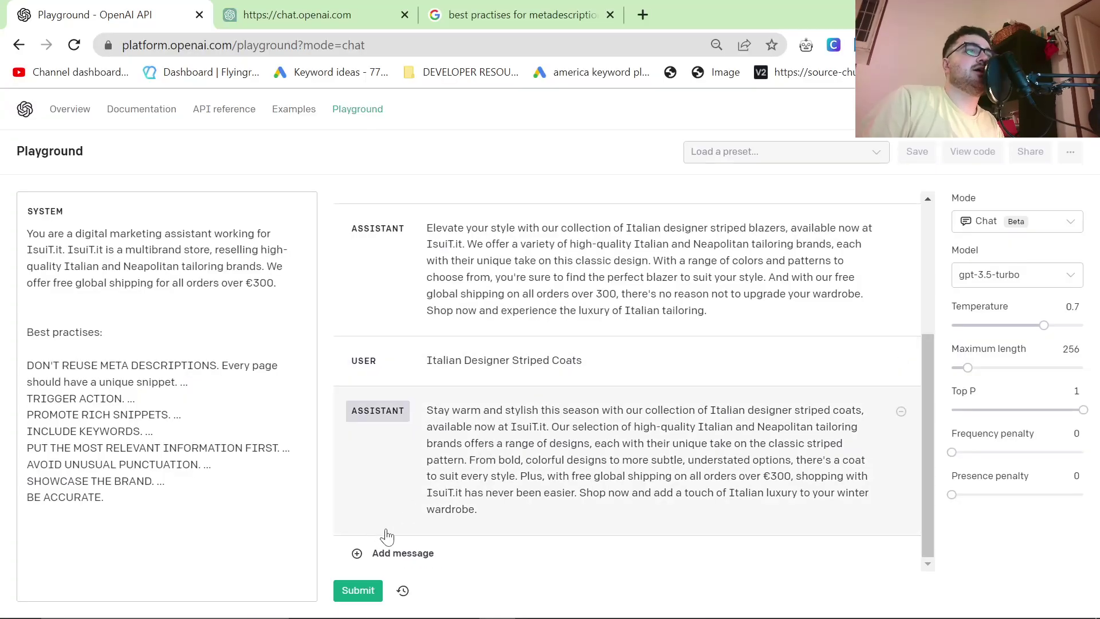
Submit 'Italian Designer Striped Jeans' as a new prompt and copy the generated description.
{"action": "left_click", "coordinate": [439, 551]}
{"action": "key", "text": "ctrl+v"}
{"action": "left_click", "coordinate": [381, 590]}
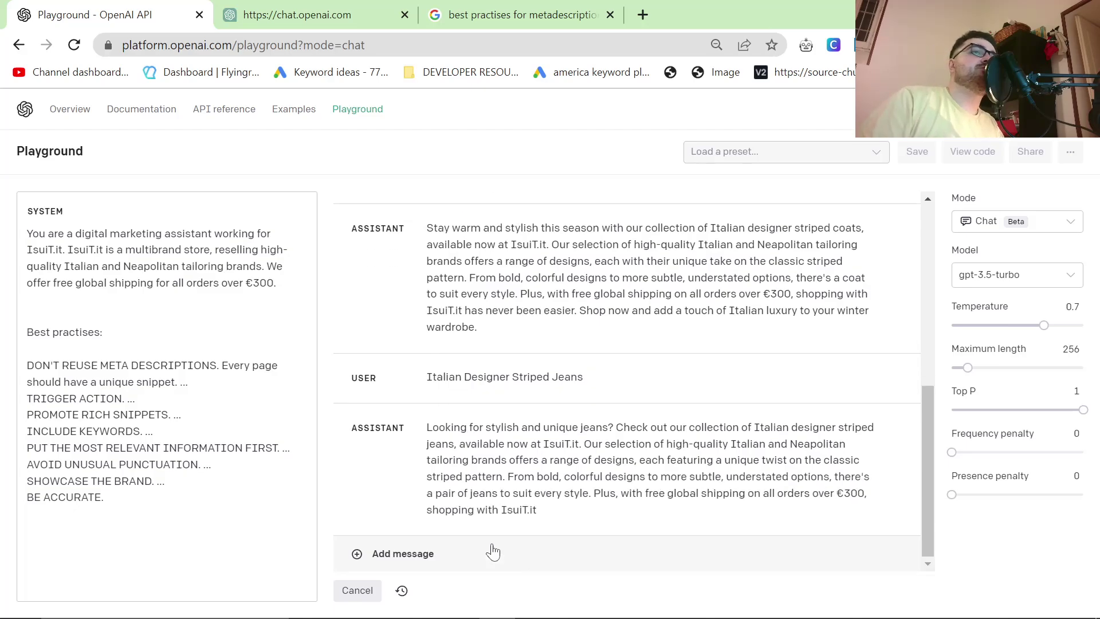
{"action": "left_click", "coordinate": [563, 477]}
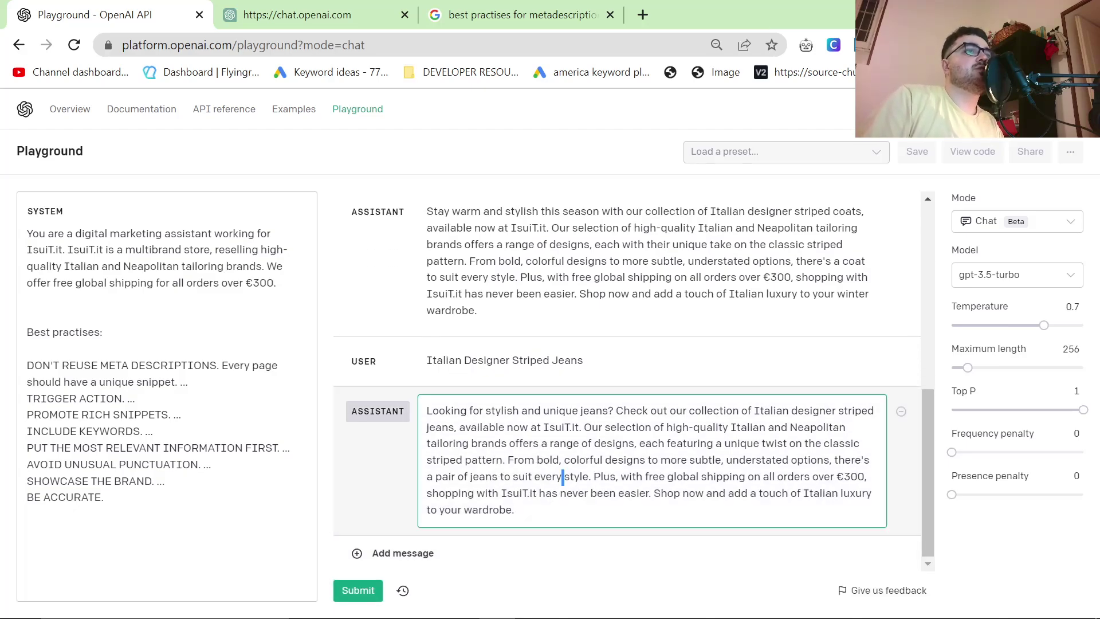
{"action": "key", "text": "alt+Tab"}
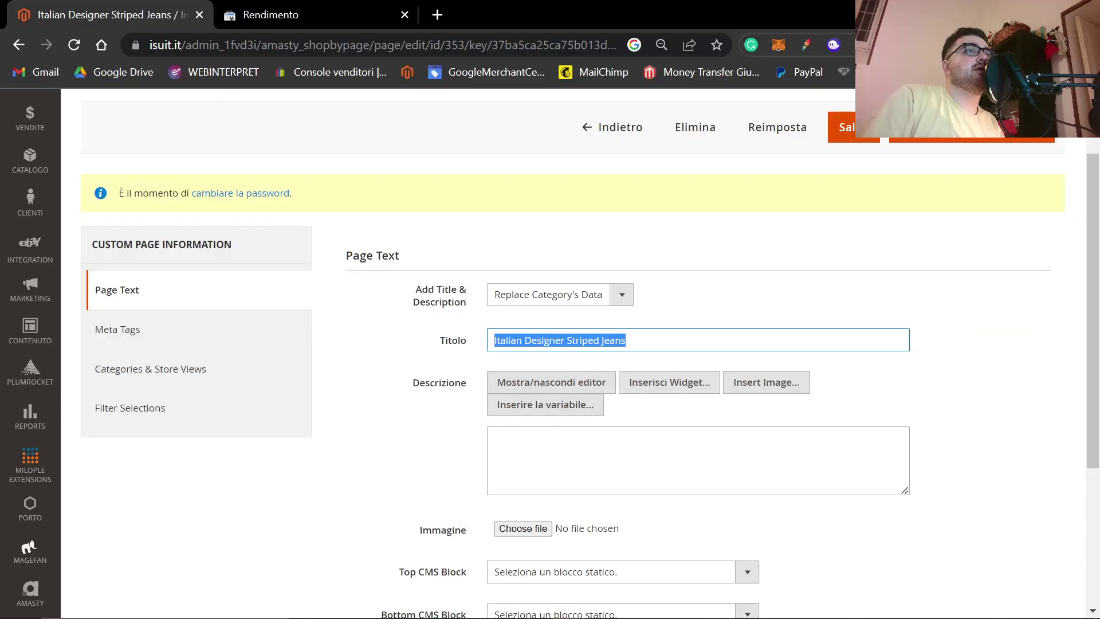
Paste the generated jeans text into both the Descrizione and Meta Description fields.
{"action": "left_click", "coordinate": [698, 460]}
{"action": "key", "text": "ctrl+v"}
{"action": "left_click", "coordinate": [172, 342]}
{"action": "key", "text": "Tab"}
{"action": "key", "text": "Tab"}
{"action": "key", "text": "ctrl+v"}
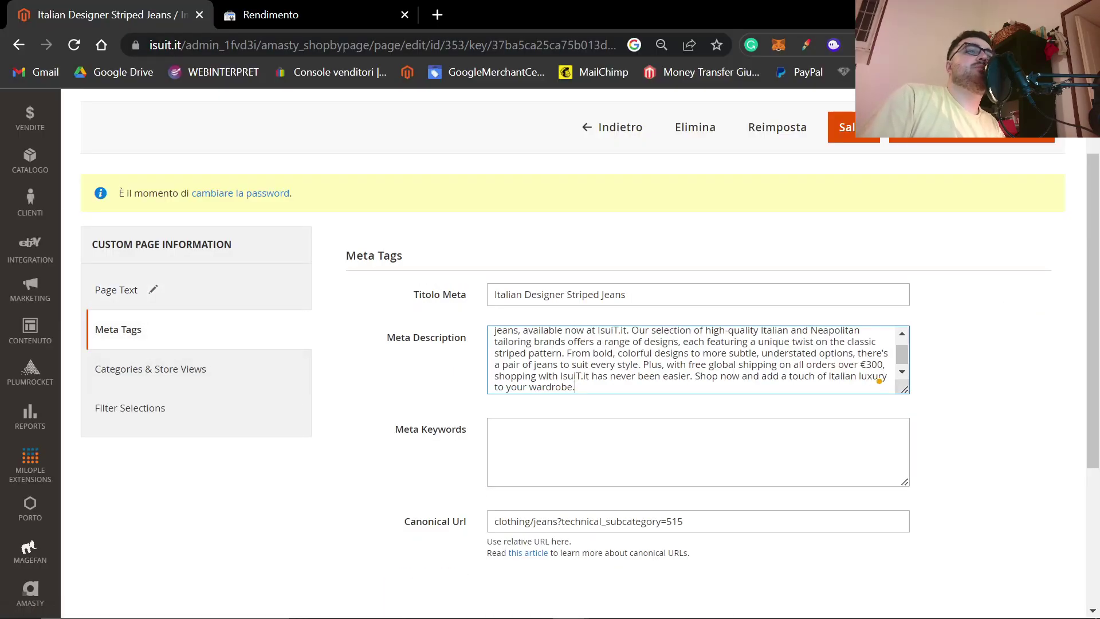
{"action": "left_click_drag", "start_coordinate": [565, 294], "coordinate": [472, 295]}
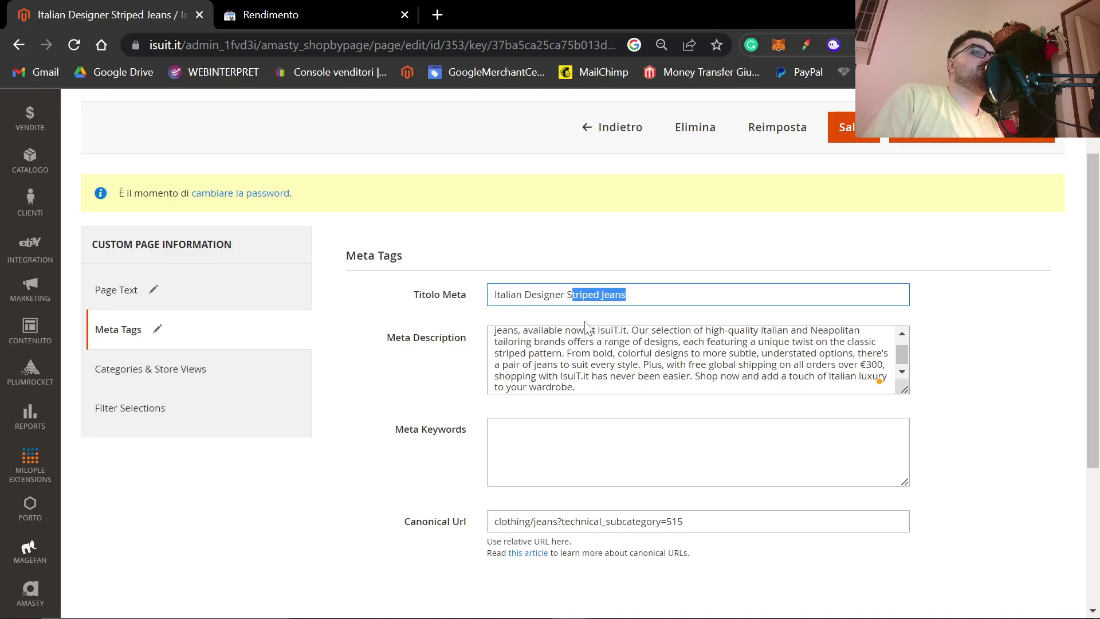
Save the Striped Jeans custom page.
{"action": "left_click", "coordinate": [832, 136]}
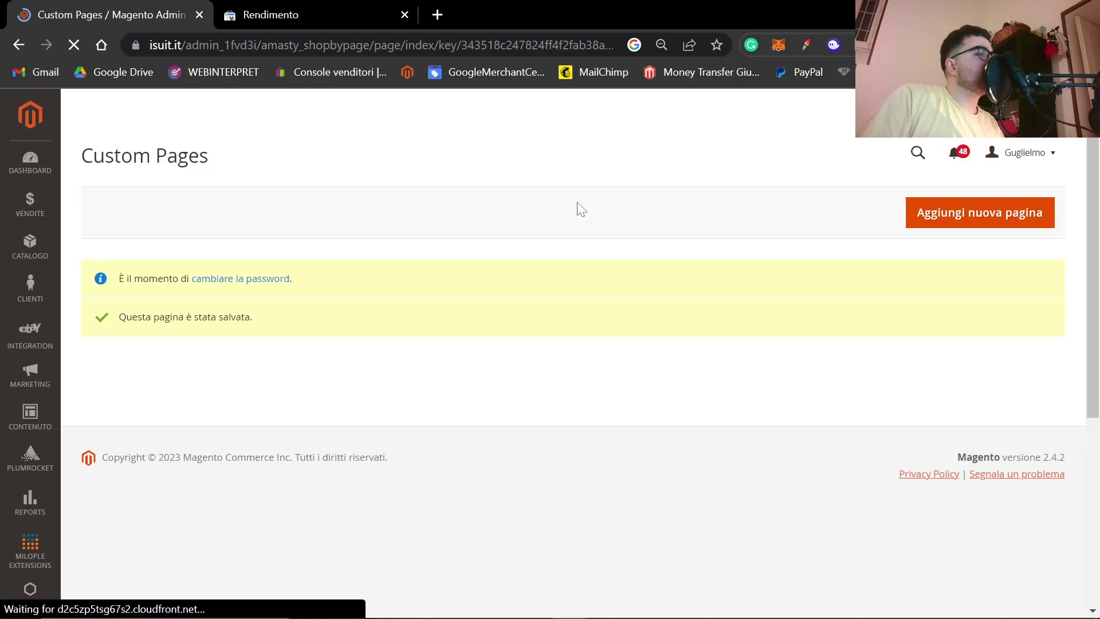
{"action": "scroll", "coordinate": [751, 261], "scroll_direction": "down", "scroll_amount": 3}
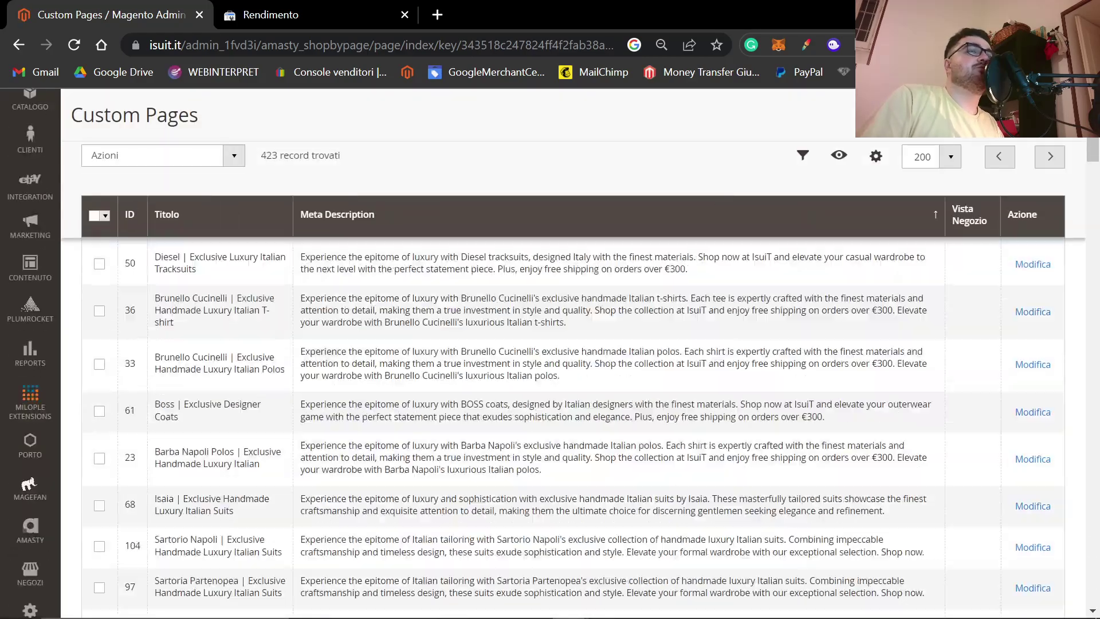
{"action": "scroll", "coordinate": [746, 259], "scroll_direction": "down", "scroll_amount": 10}
{"action": "scroll", "coordinate": [238, 226], "scroll_direction": "up", "scroll_amount": 10}
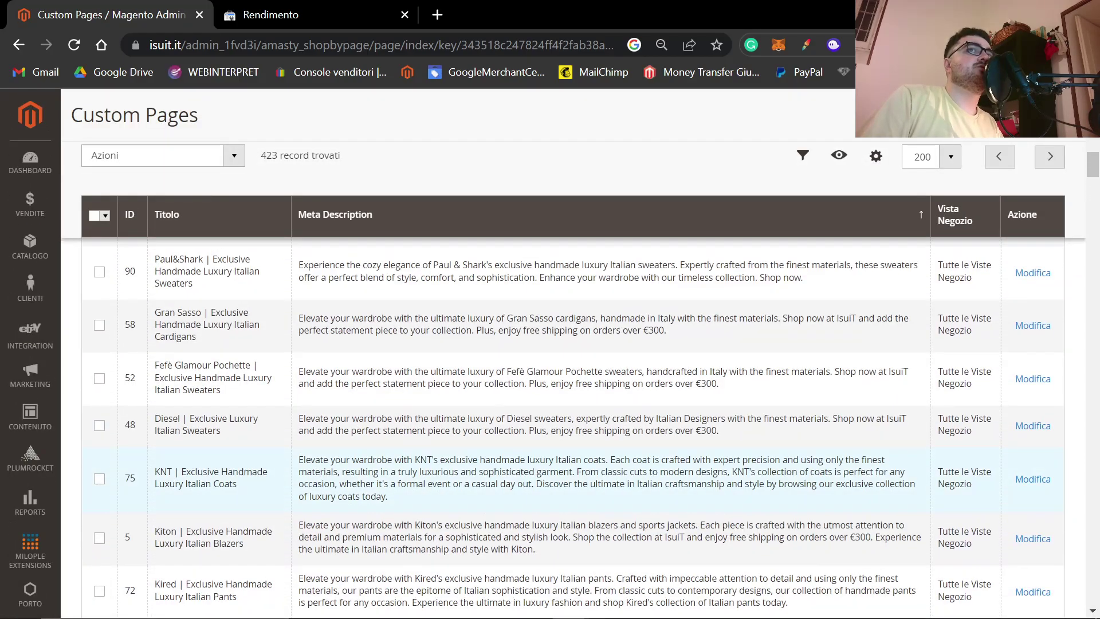
{"action": "scroll", "coordinate": [138, 220], "scroll_direction": "up", "scroll_amount": 5}
Sort the Custom Pages list by ascending ID, starting from page 1.
{"action": "left_click", "coordinate": [137, 220]}
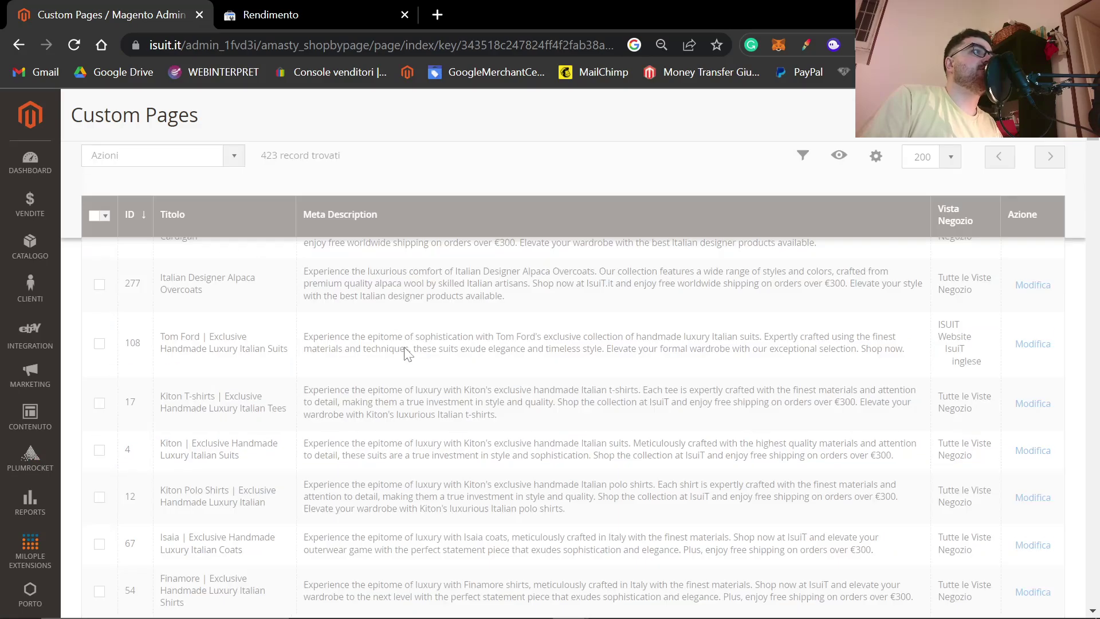
{"action": "scroll", "coordinate": [140, 343], "scroll_direction": "up", "scroll_amount": 5}
{"action": "left_click", "coordinate": [143, 446]}
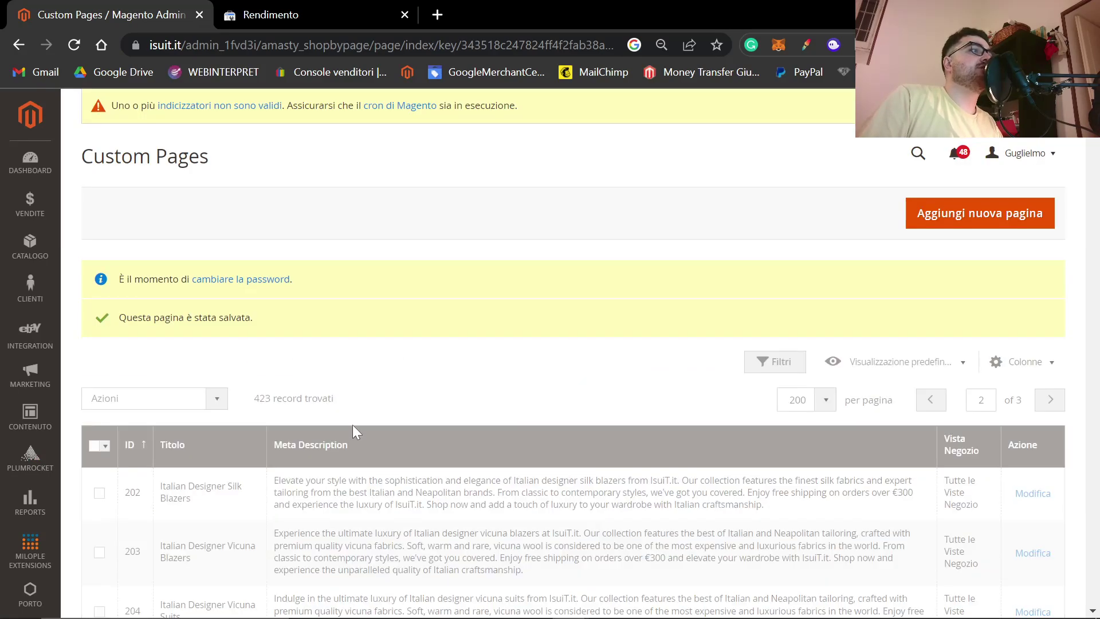
{"action": "scroll", "coordinate": [125, 302], "scroll_direction": "down", "scroll_amount": 3}
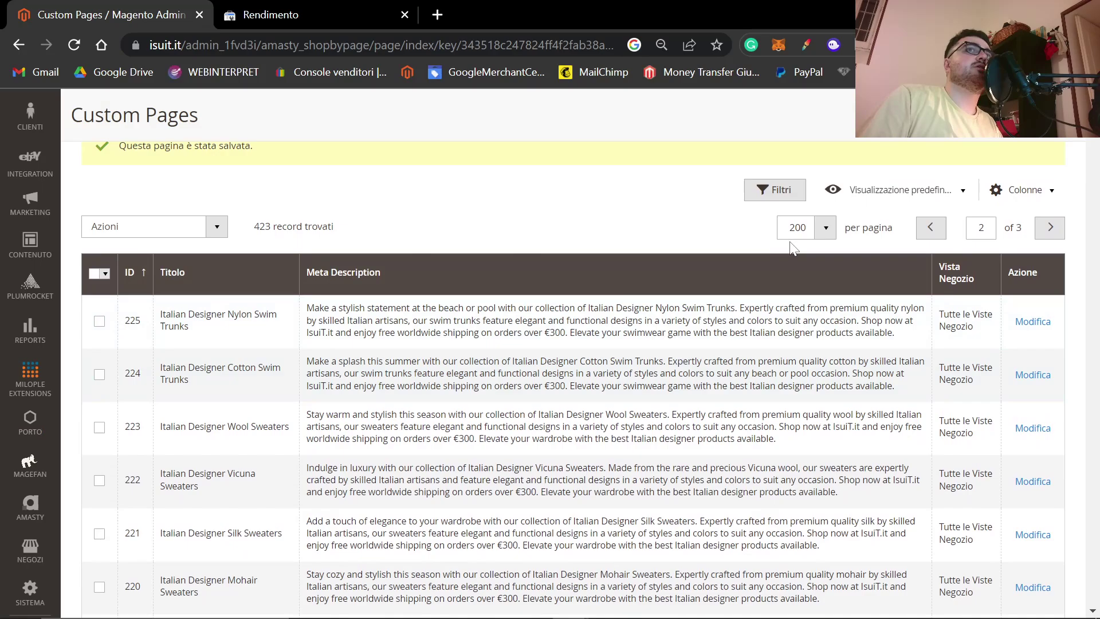
{"action": "left_click", "coordinate": [931, 227]}
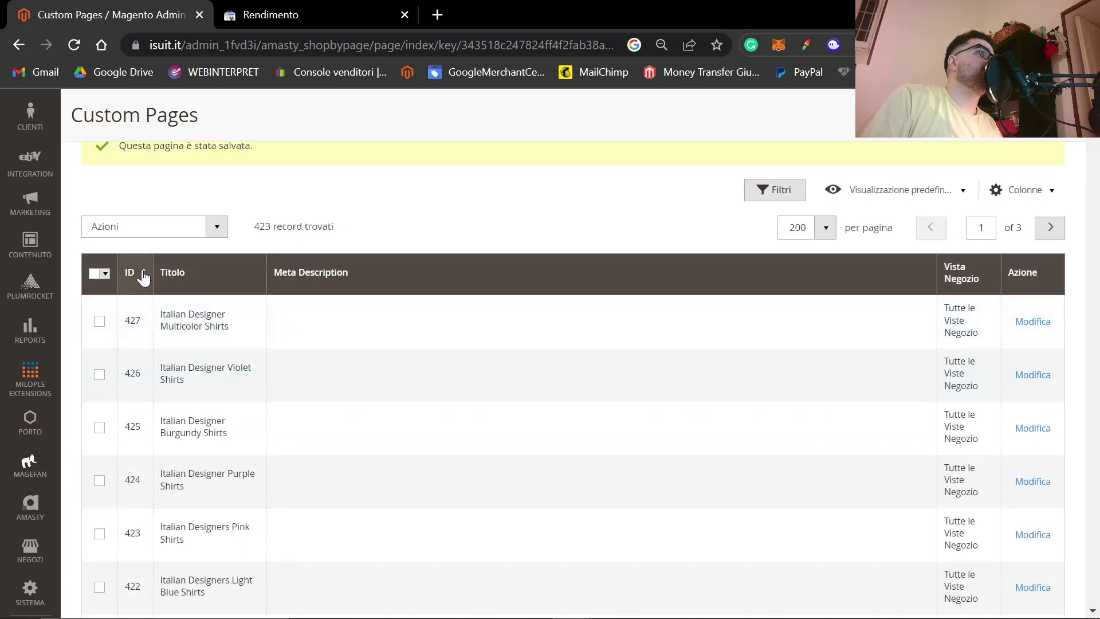
{"action": "left_click", "coordinate": [144, 275]}
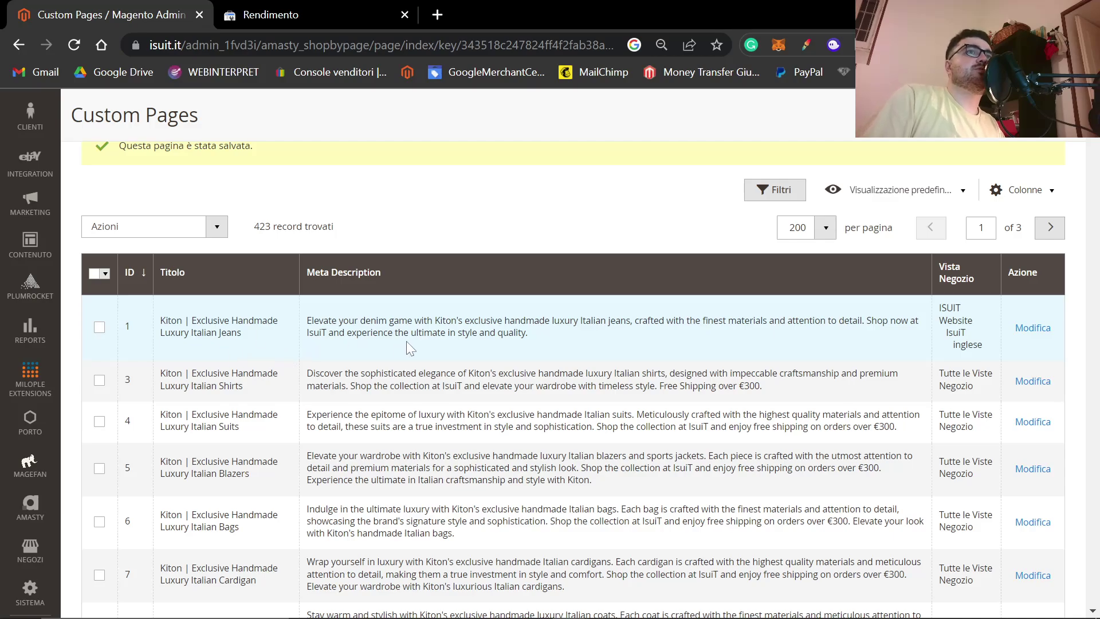
{"action": "scroll", "coordinate": [749, 298], "scroll_direction": "up", "scroll_amount": 3}
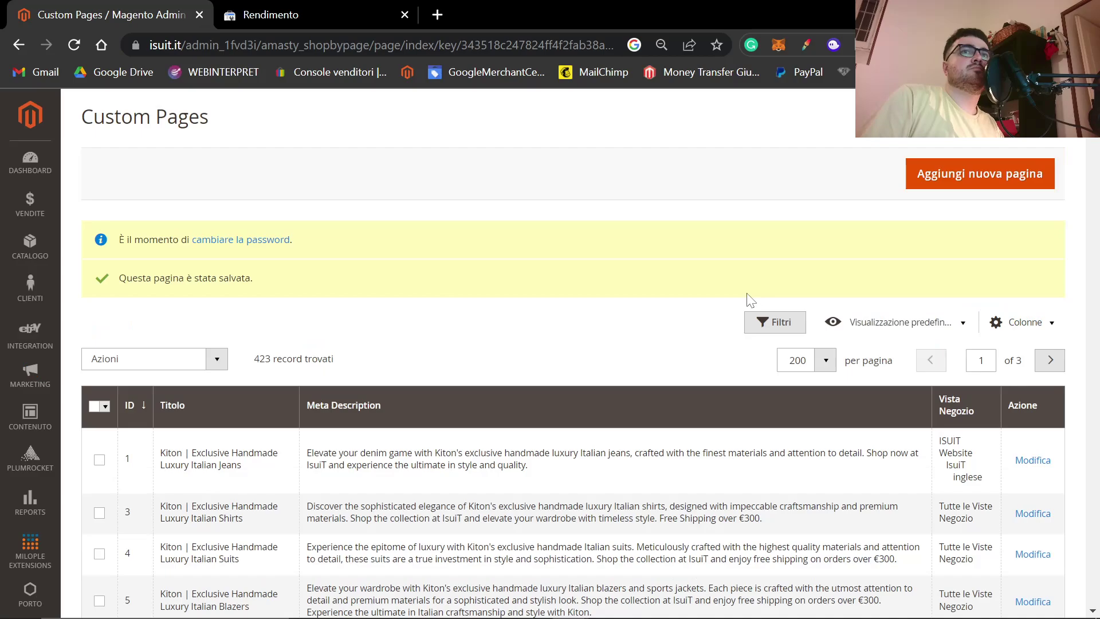
Filter Search Console performance to the clothing/jeans/kiton page and list its queries.
{"action": "left_click", "coordinate": [344, 16]}
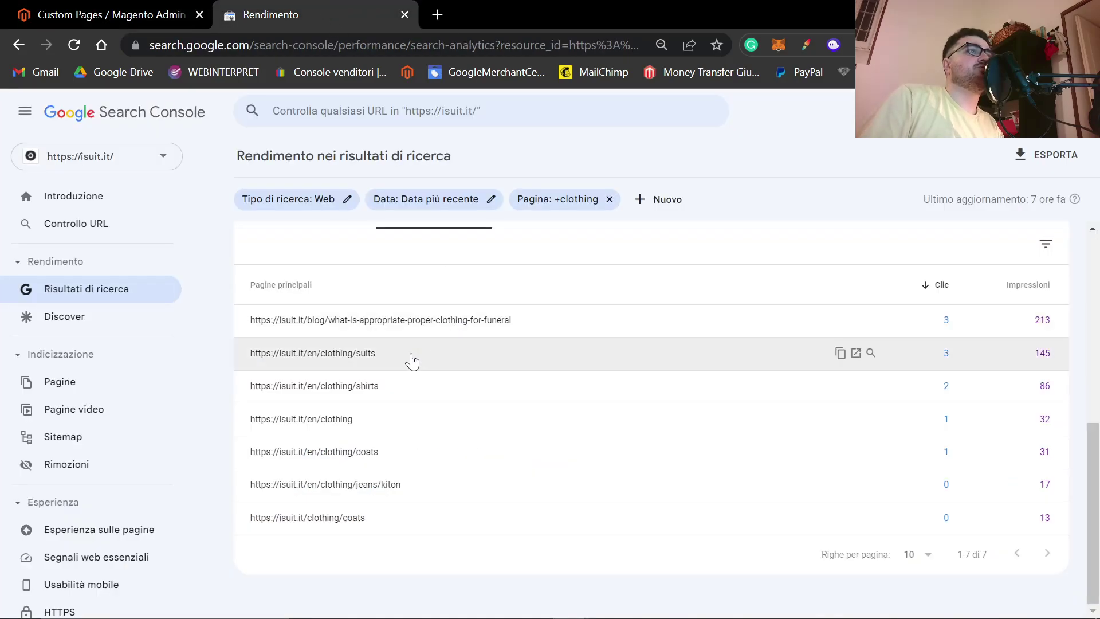
{"action": "left_click", "coordinate": [435, 496]}
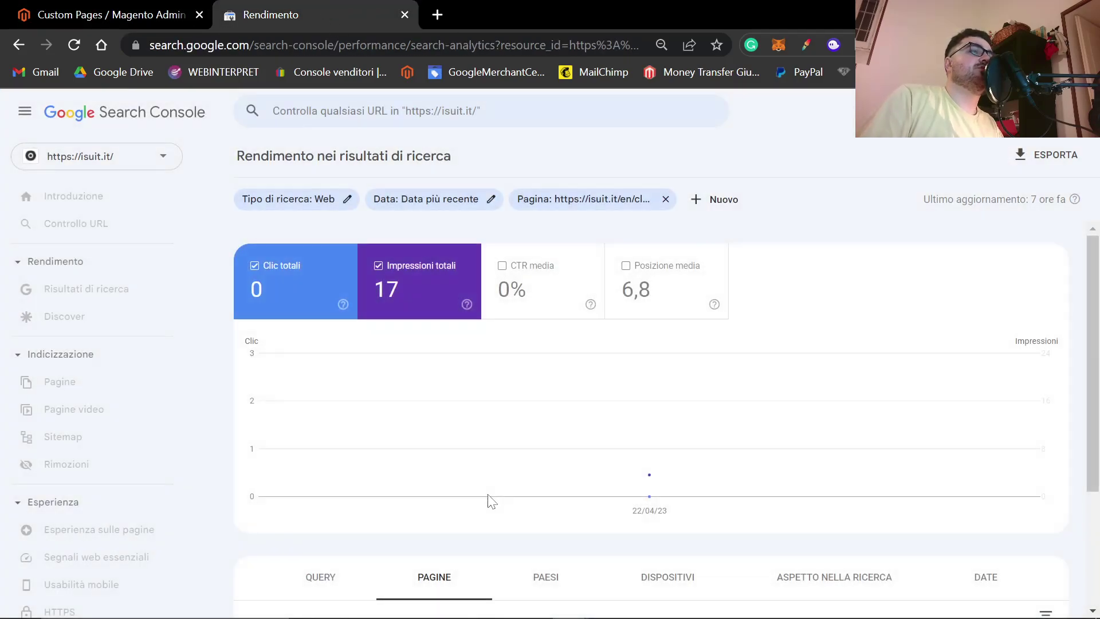
{"action": "left_click", "coordinate": [320, 406]}
{"action": "scroll", "coordinate": [548, 538], "scroll_direction": "down", "scroll_amount": 2}
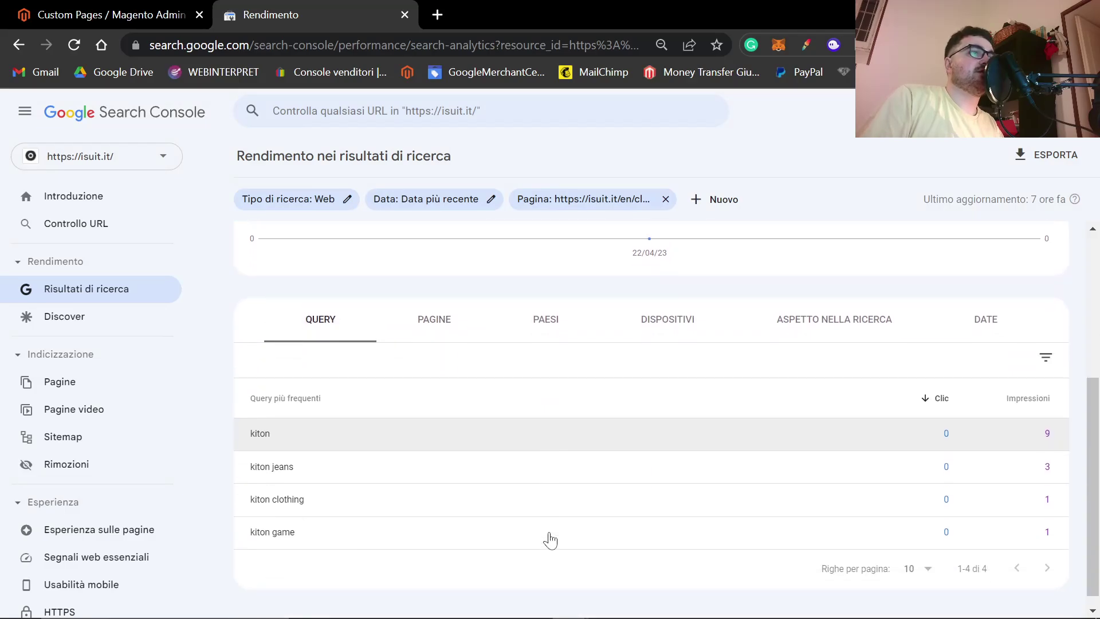
{"action": "left_click", "coordinate": [437, 14]}
Search Google for 'kiton jeans' and locate iSuit's Kiton jeans result.
{"action": "type", "text": "kiton jeans"}
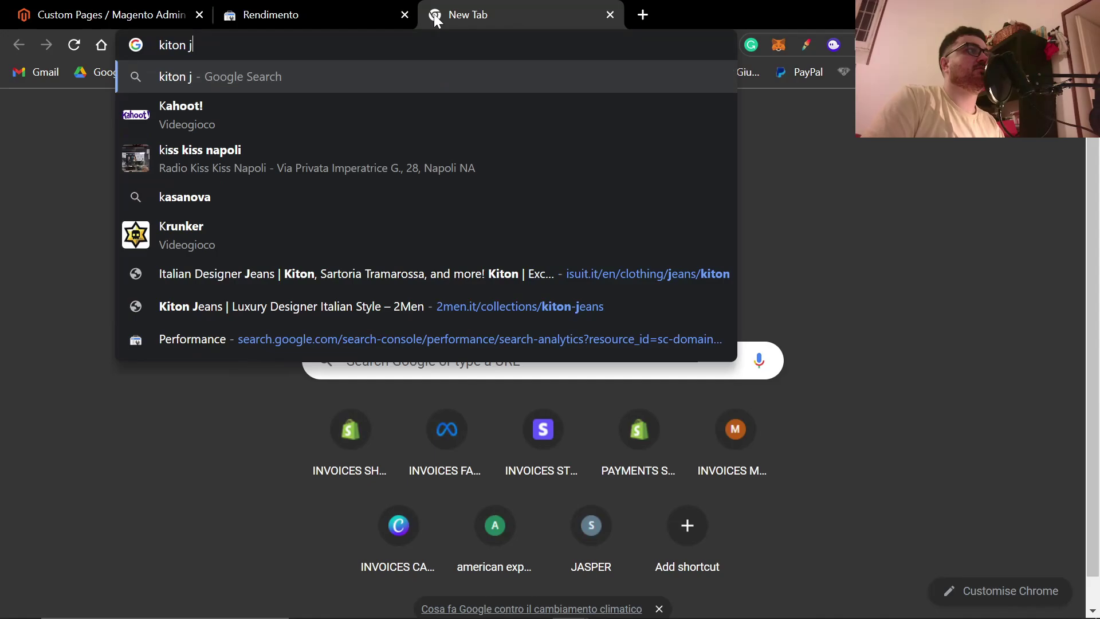
{"action": "key", "text": "Return"}
{"action": "scroll", "coordinate": [700, 201], "scroll_direction": "down", "scroll_amount": 14}
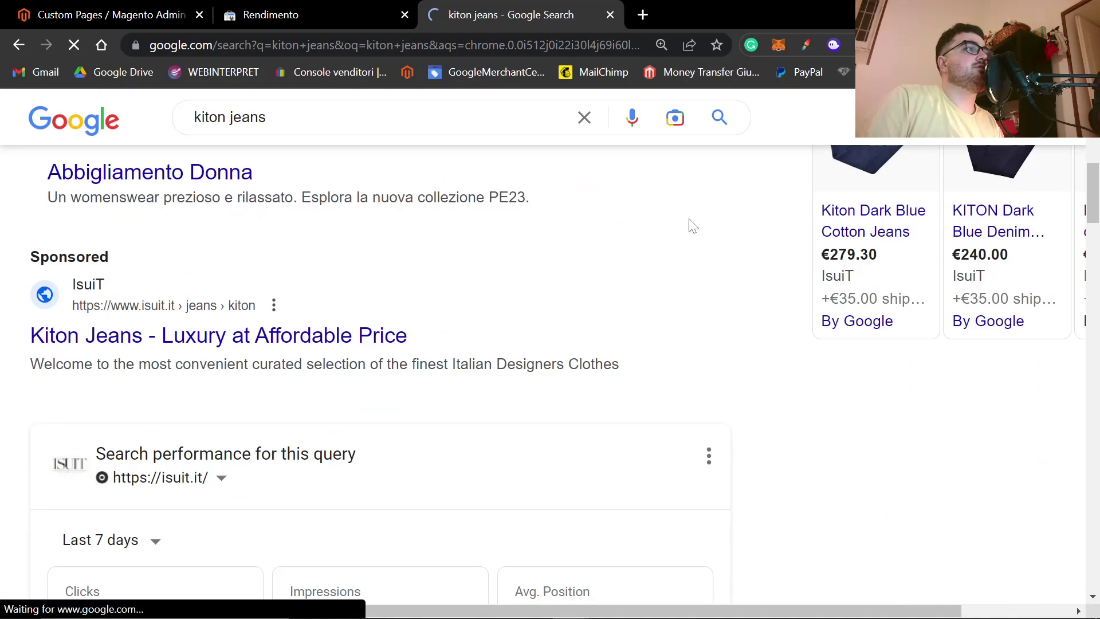
{"action": "scroll", "coordinate": [665, 255], "scroll_direction": "down", "scroll_amount": 20}
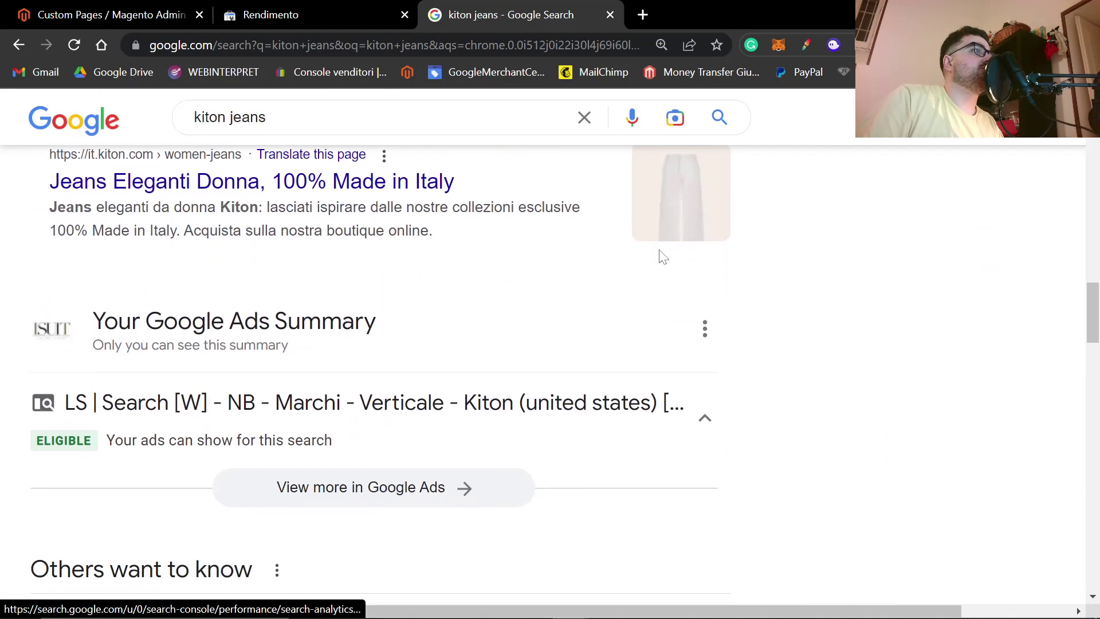
{"action": "scroll", "coordinate": [655, 261], "scroll_direction": "down", "scroll_amount": 9}
{"action": "scroll", "coordinate": [393, 321], "scroll_direction": "up", "scroll_amount": 10}
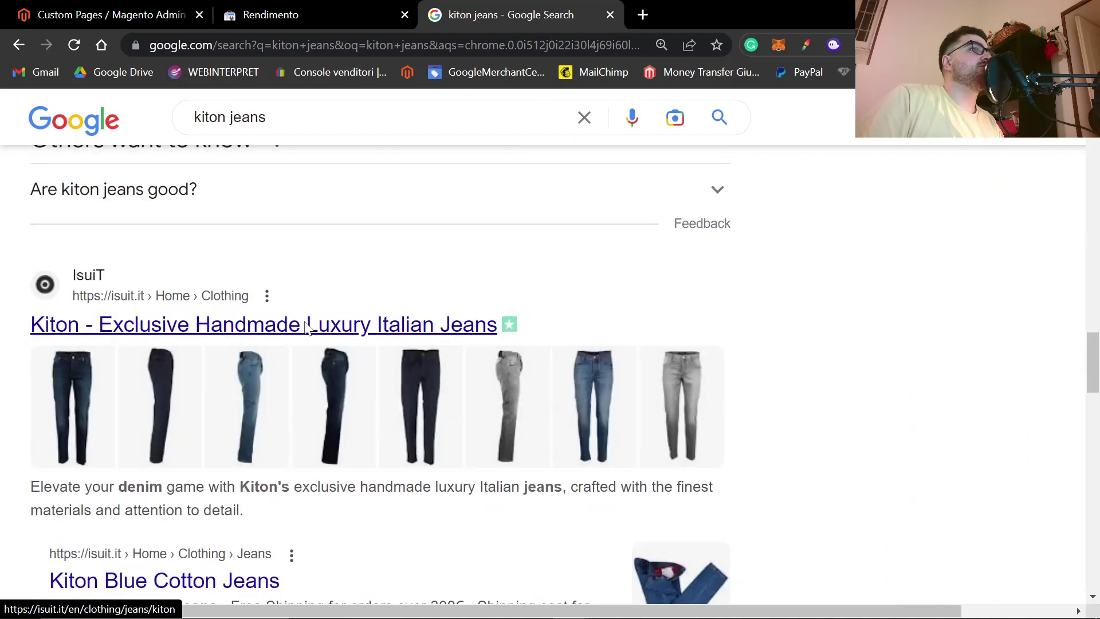
{"action": "left_click_drag", "start_coordinate": [704, 14], "coordinate": [480, 16]}
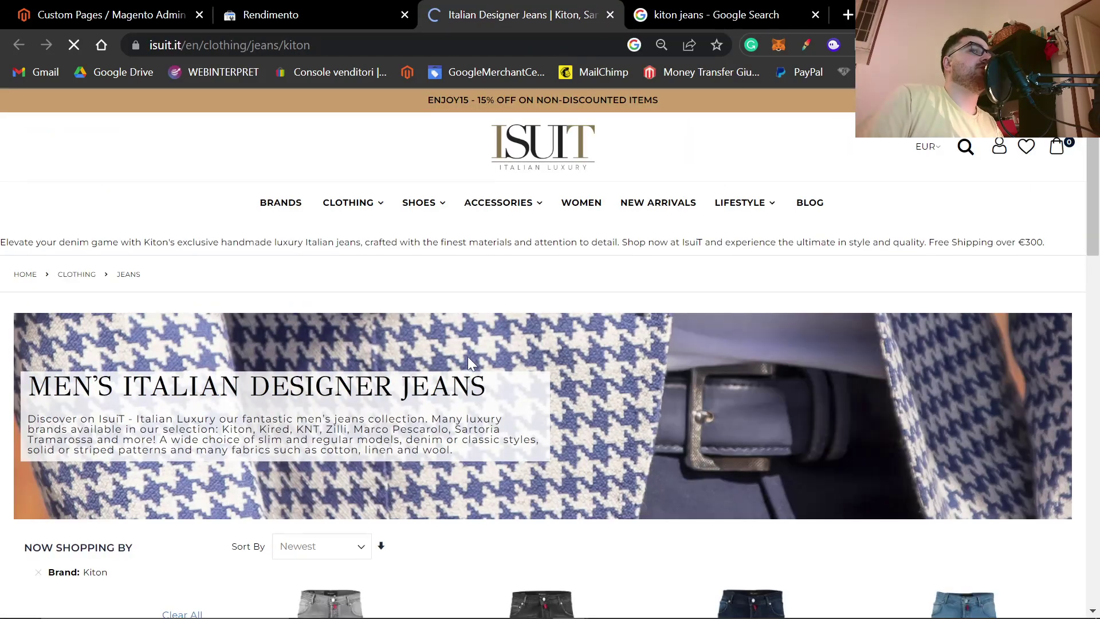
{"action": "scroll", "coordinate": [468, 357], "scroll_direction": "down", "scroll_amount": 8}
{"action": "scroll", "coordinate": [470, 343], "scroll_direction": "down", "scroll_amount": 5}
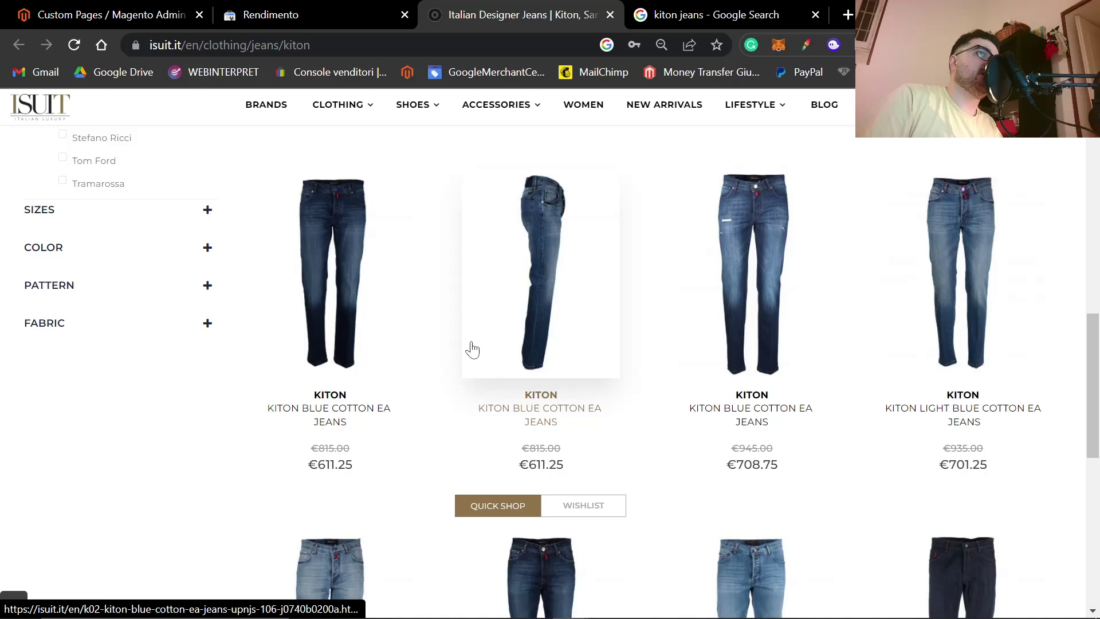
{"action": "scroll", "coordinate": [449, 304], "scroll_direction": "up", "scroll_amount": 6}
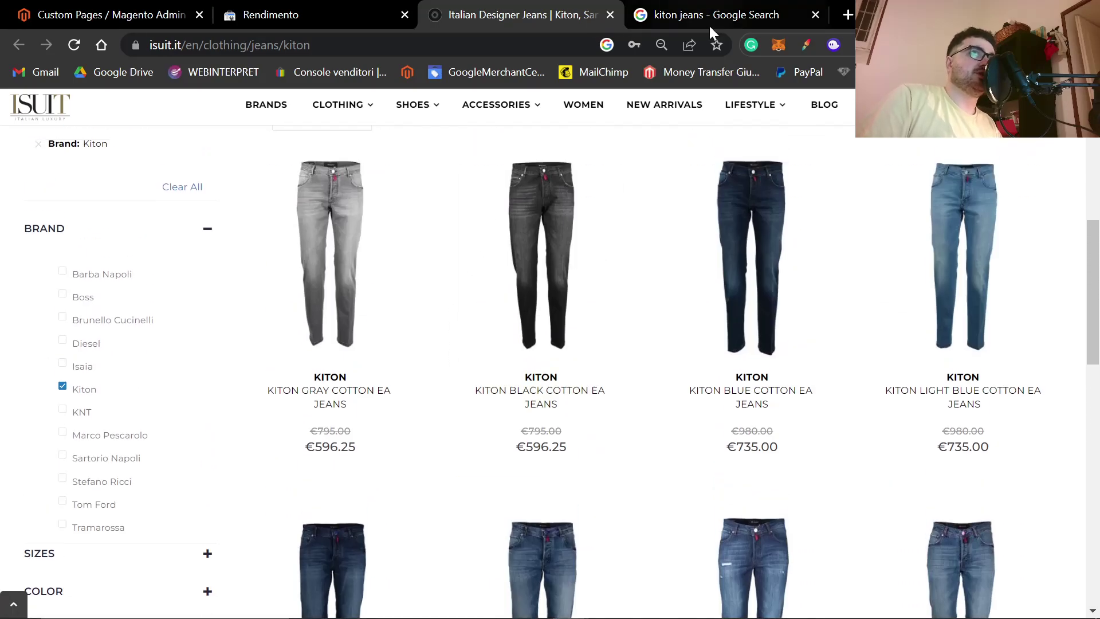
Check the isuit.it result's meta description in the results, then return to Magento's Custom Pages grid.
{"action": "left_click", "coordinate": [676, 18]}
{"action": "scroll", "coordinate": [378, 344], "scroll_direction": "down", "scroll_amount": 4}
{"action": "scroll", "coordinate": [378, 344], "scroll_direction": "up", "scroll_amount": 4}
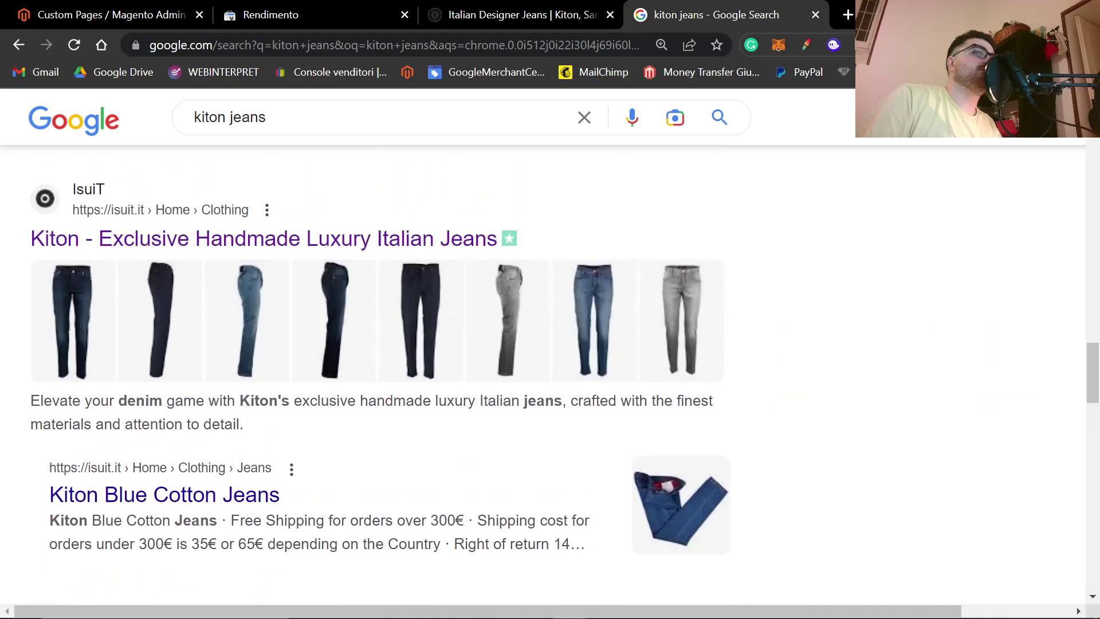
{"action": "scroll", "coordinate": [230, 425], "scroll_direction": "down", "scroll_amount": 5}
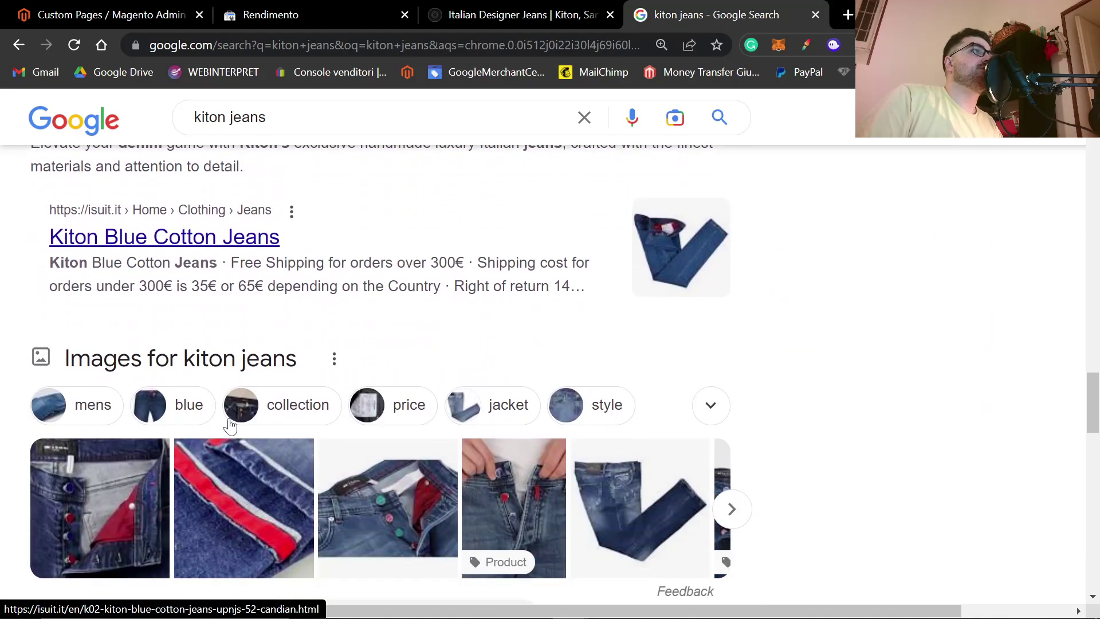
{"action": "scroll", "coordinate": [230, 422], "scroll_direction": "down", "scroll_amount": 1}
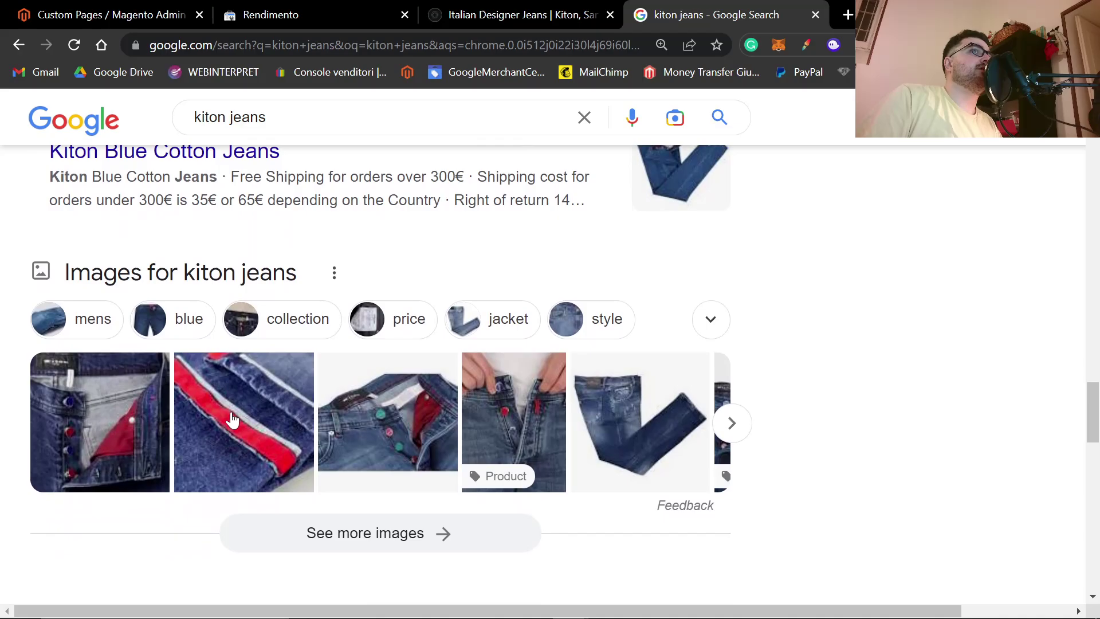
{"action": "left_click", "coordinate": [156, 10]}
Review which of the 423 custom pages have meta descriptions, then switch to the Playground.
{"action": "scroll", "coordinate": [550, 373], "scroll_direction": "down", "scroll_amount": 4}
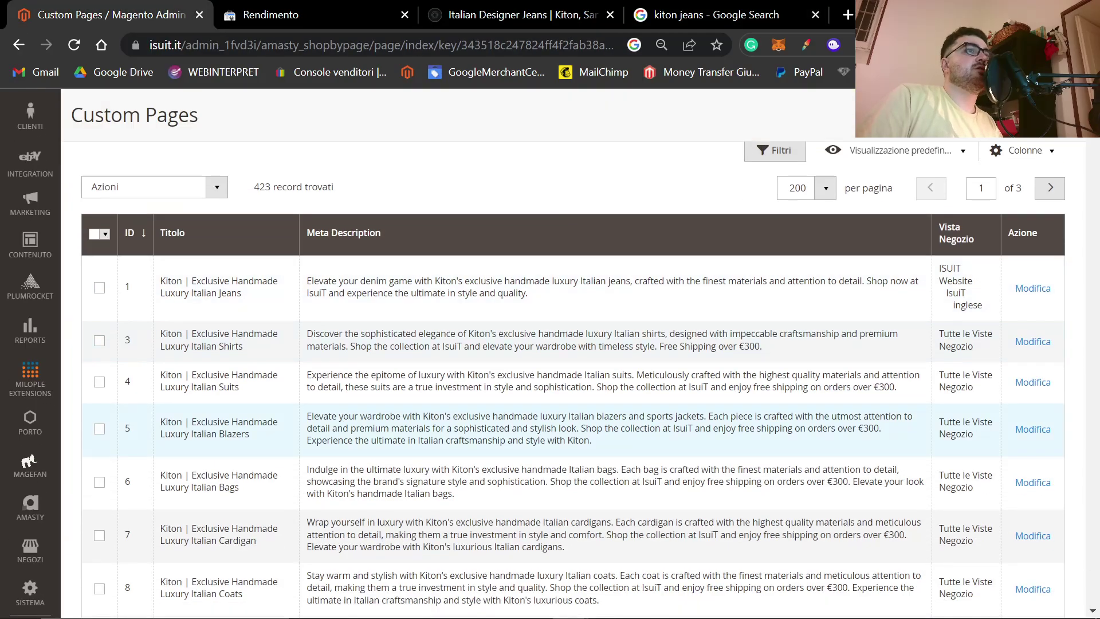
{"action": "scroll", "coordinate": [573, 401], "scroll_direction": "down", "scroll_amount": 20}
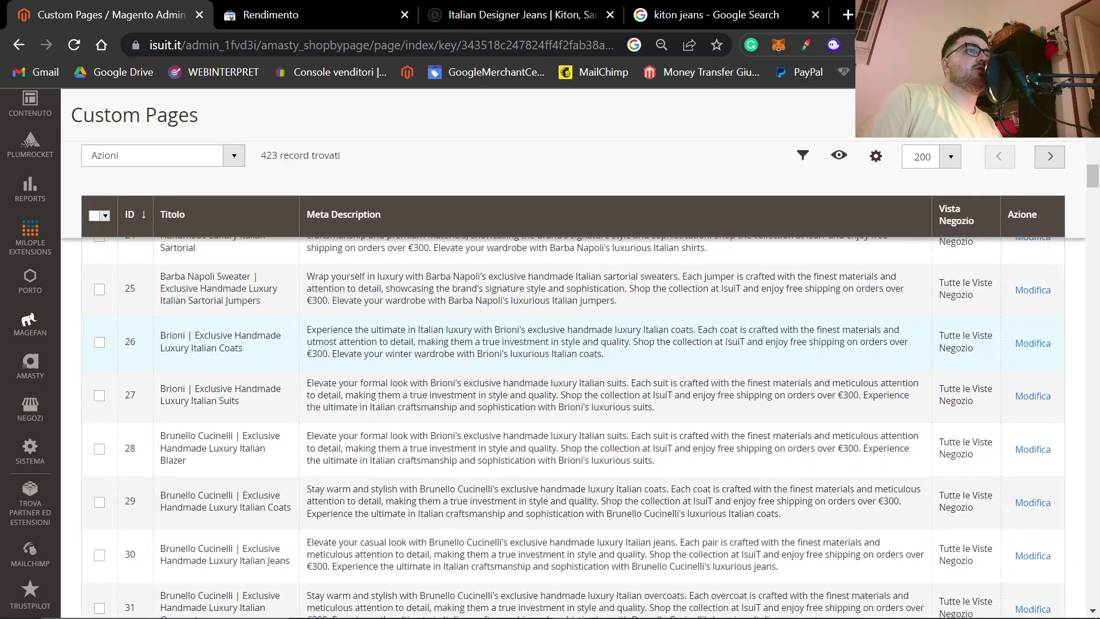
{"action": "scroll", "coordinate": [573, 424], "scroll_direction": "down", "scroll_amount": 6}
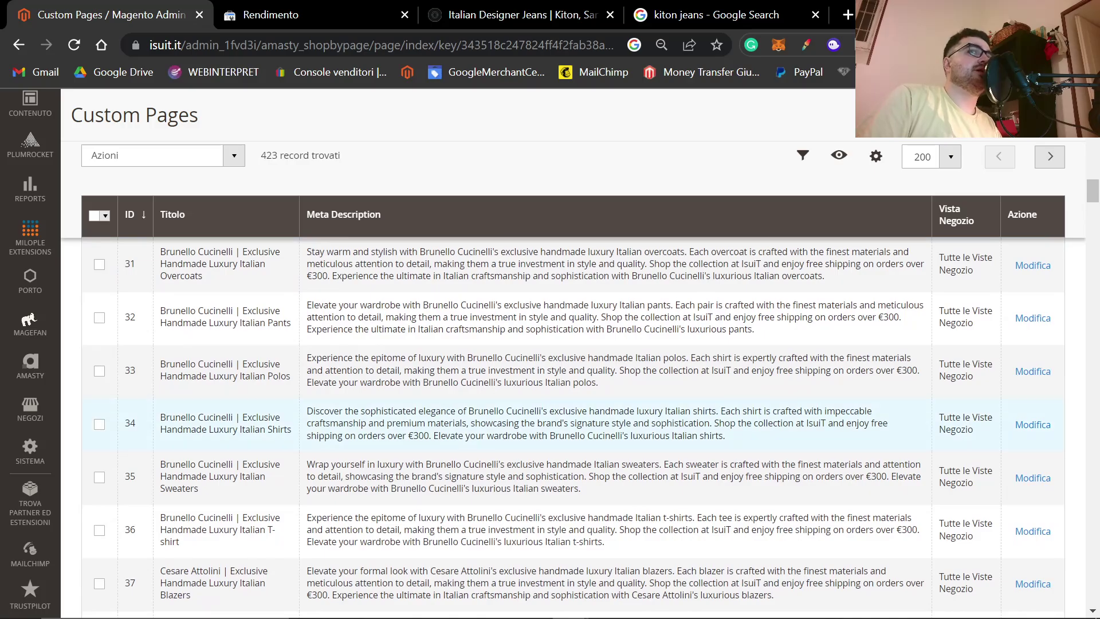
{"action": "scroll", "coordinate": [906, 349], "scroll_direction": "up", "scroll_amount": 20}
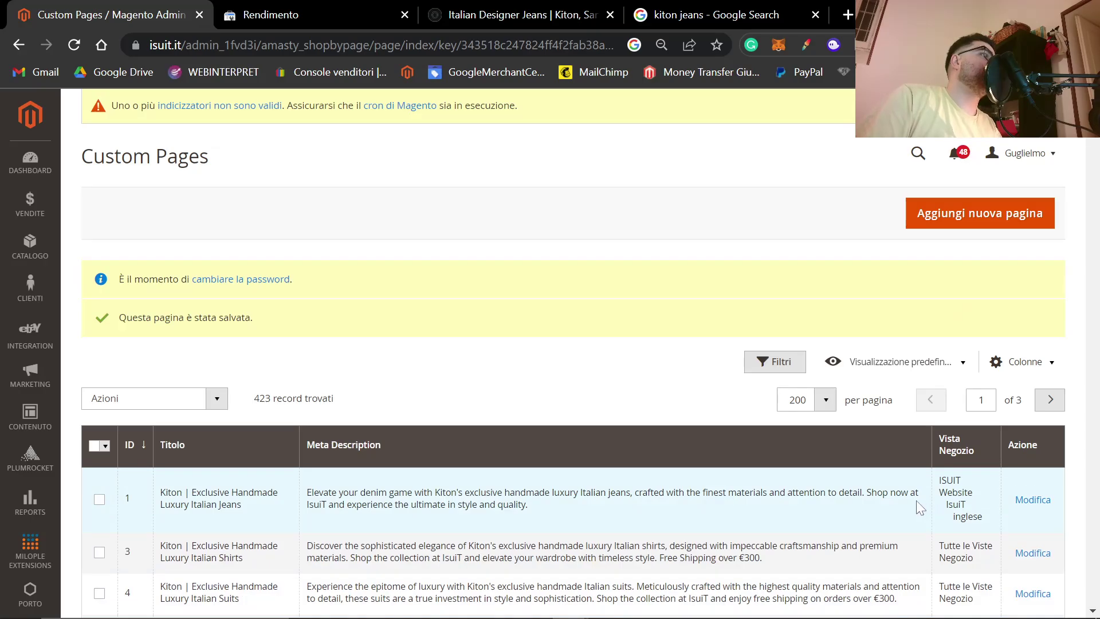
{"action": "scroll", "coordinate": [913, 500], "scroll_direction": "down", "scroll_amount": 6}
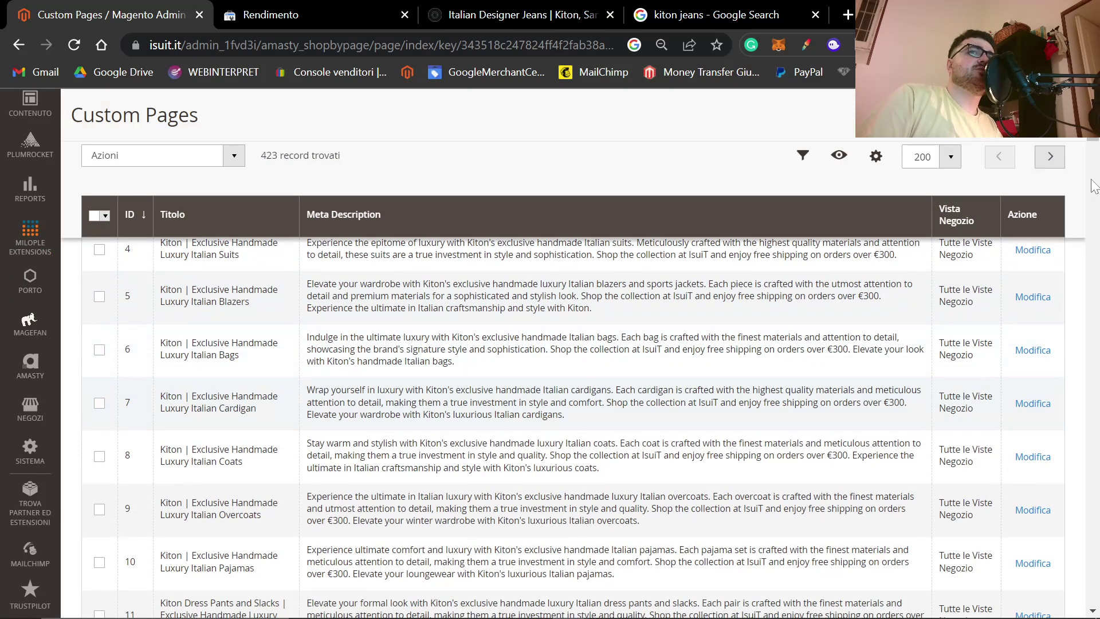
{"action": "left_click_drag", "start_coordinate": [1093, 278], "coordinate": [1097, 189]}
{"action": "scroll", "coordinate": [930, 422], "scroll_direction": "up", "scroll_amount": 20}
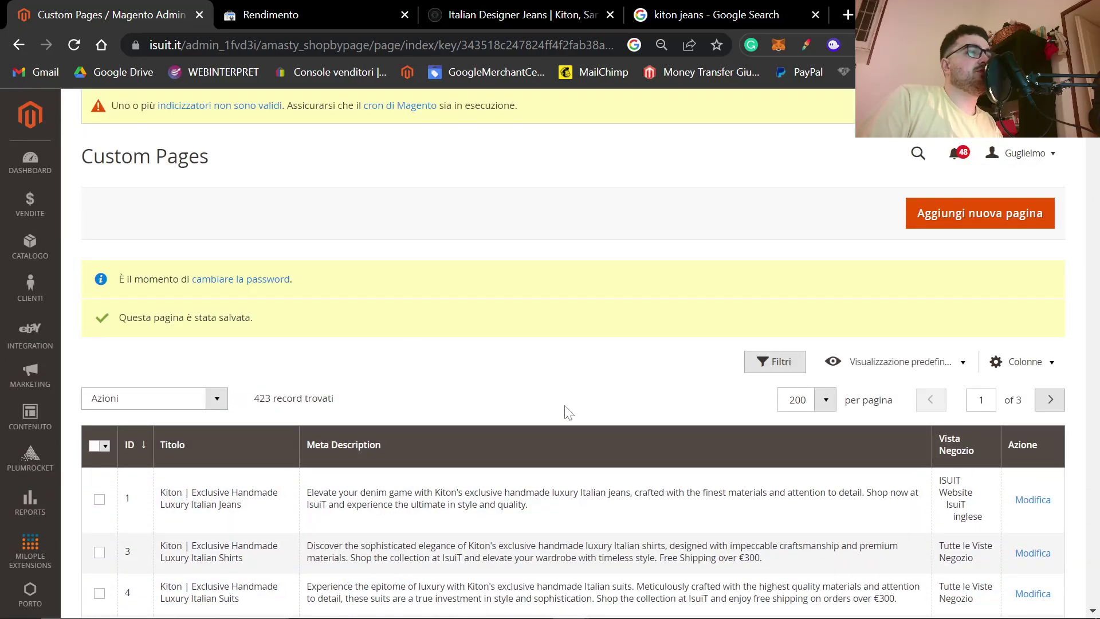
{"action": "key", "text": "alt+Tab"}
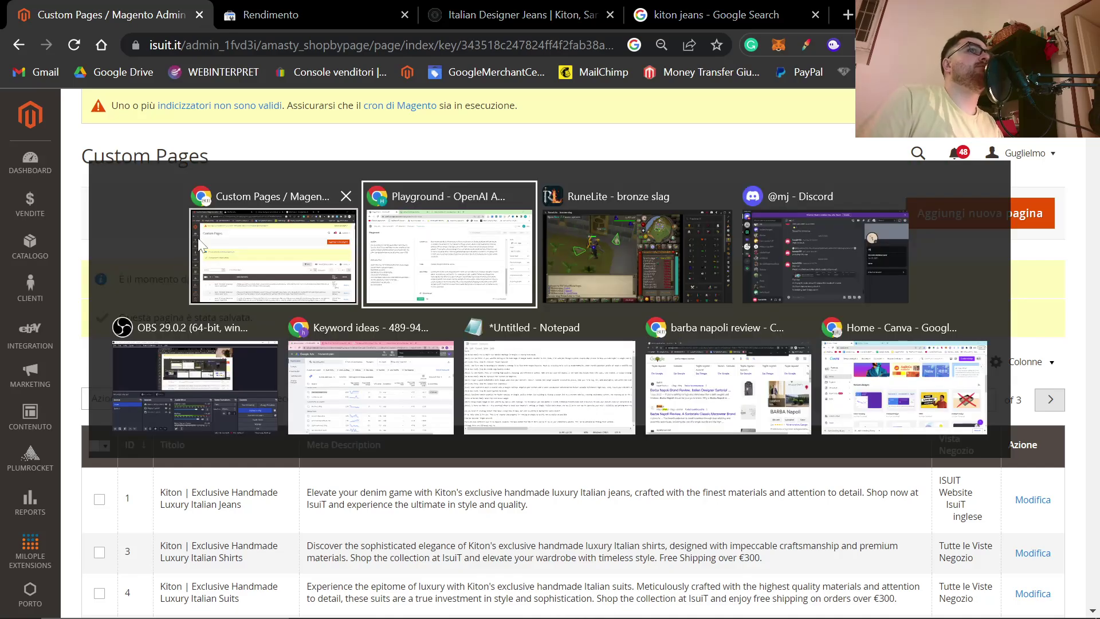